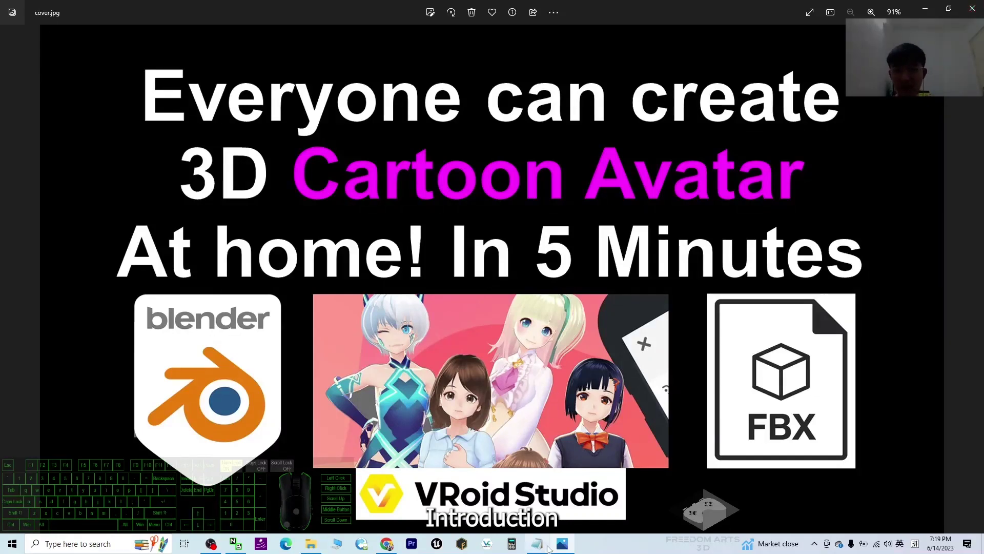
Step: Bring up the notes listing VRoid Studio, Blender, 3D Viewer and download links over the cover image
{"action": "left_click", "coordinate": [536, 543]}
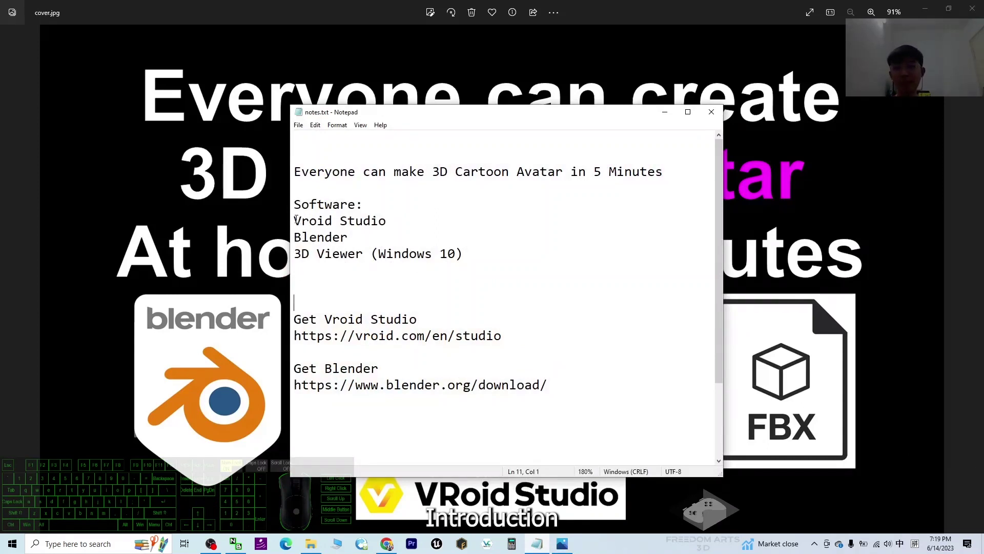
Step: Highlight the VRoid Studio and Blender entries in the notes
{"action": "left_click_drag", "start_coordinate": [295, 221], "coordinate": [422, 221]}
{"action": "left_click", "coordinate": [378, 220]}
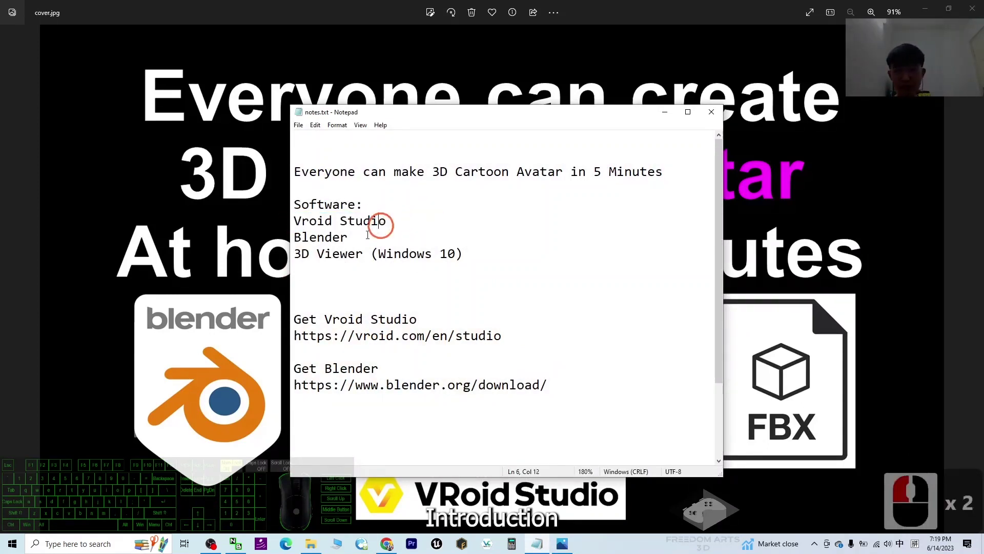
{"action": "left_click_drag", "start_coordinate": [349, 237], "coordinate": [304, 239]}
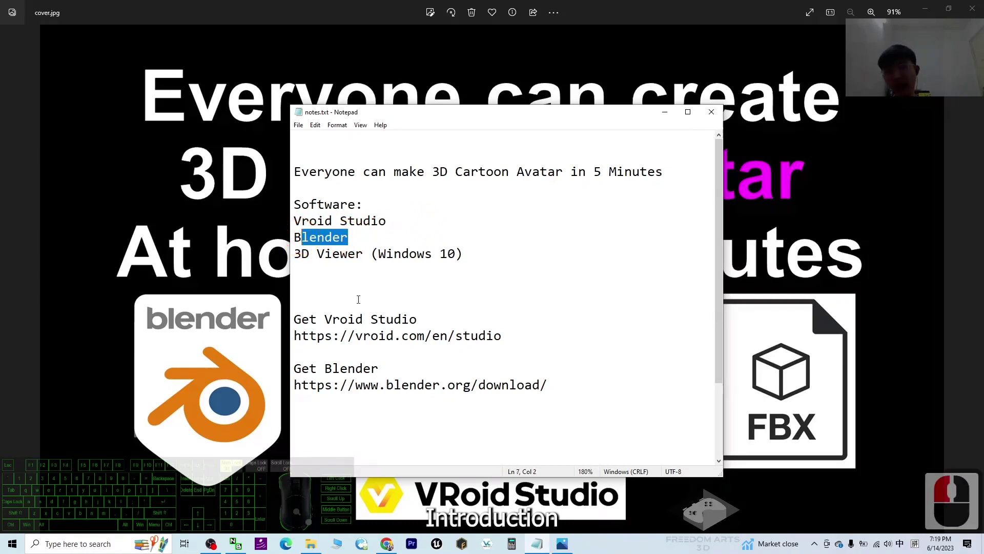
Step: Highlight the Get VRoid Studio and Get Blender download lines, then minimize the notes
{"action": "left_click", "coordinate": [316, 336]}
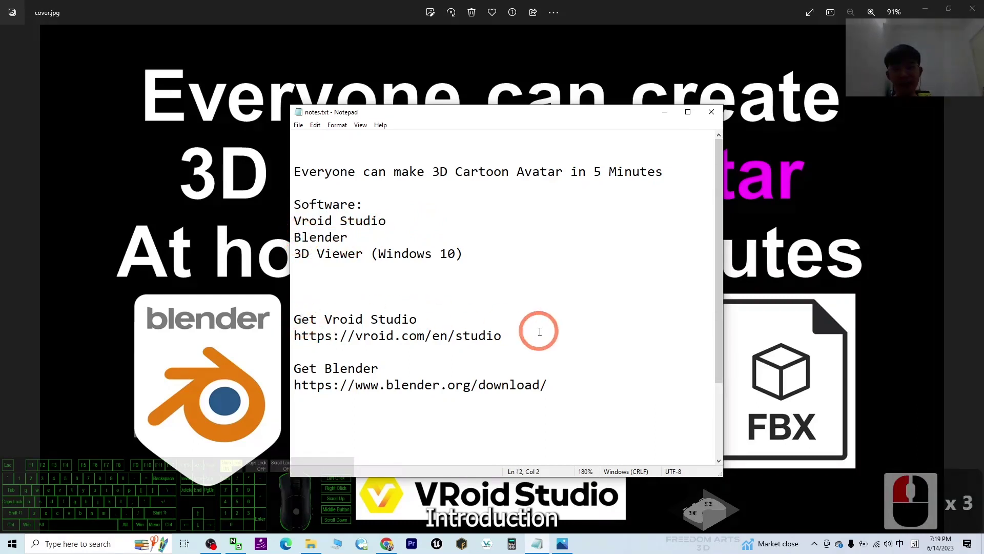
{"action": "mouse_move", "coordinate": [502, 335]}
{"action": "left_mouse_down"}
{"action": "mouse_move", "coordinate": [340, 336]}
{"action": "mouse_move", "coordinate": [295, 319]}
{"action": "left_mouse_up"}
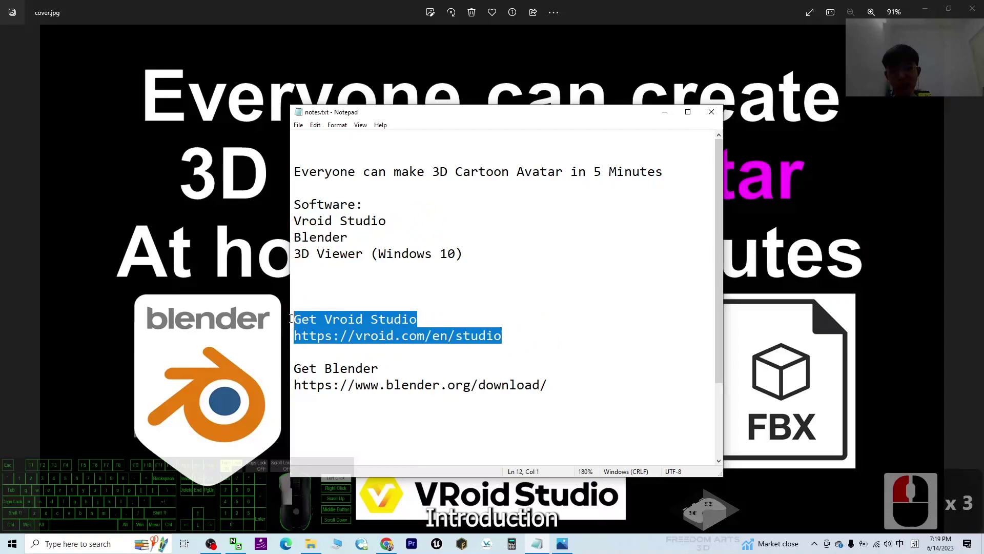
{"action": "left_click", "coordinate": [419, 318]}
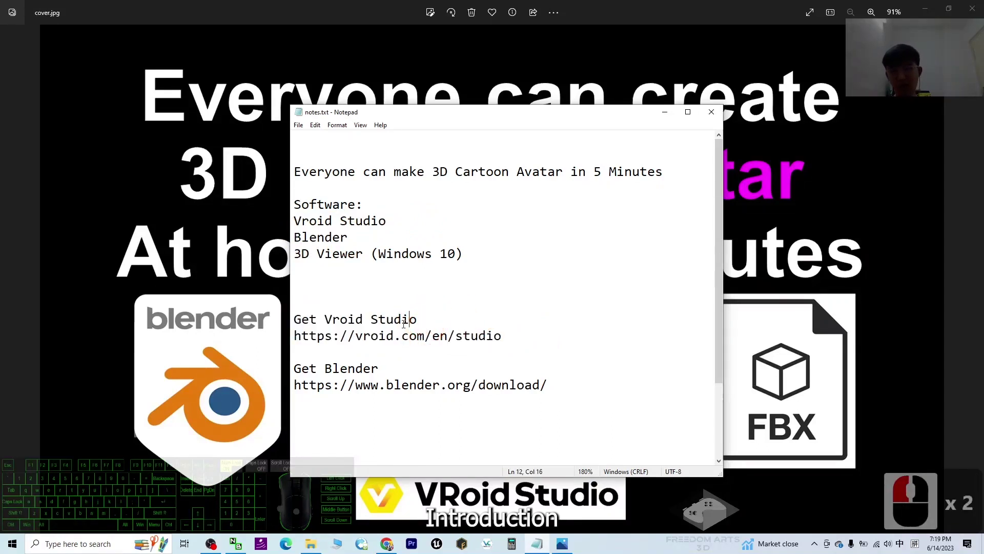
{"action": "left_click_drag", "start_coordinate": [296, 319], "coordinate": [420, 318]}
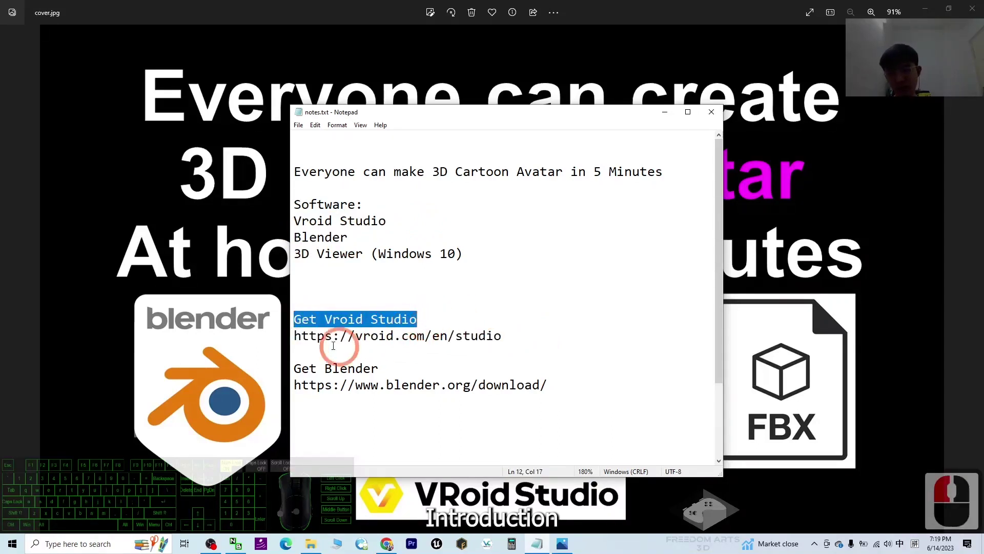
{"action": "left_click", "coordinate": [302, 336]}
{"action": "left_click_drag", "start_coordinate": [296, 369], "coordinate": [402, 368]}
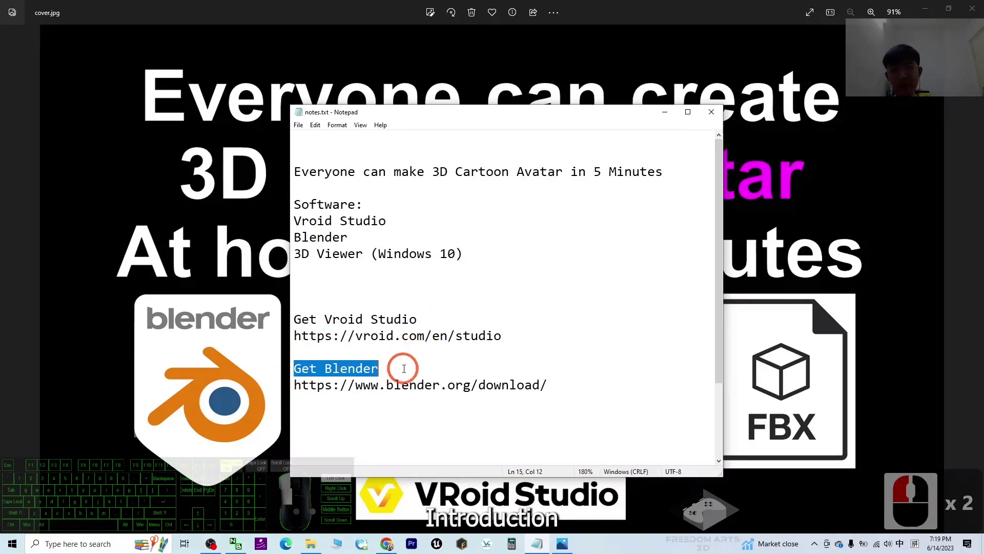
{"action": "left_click", "coordinate": [508, 336]}
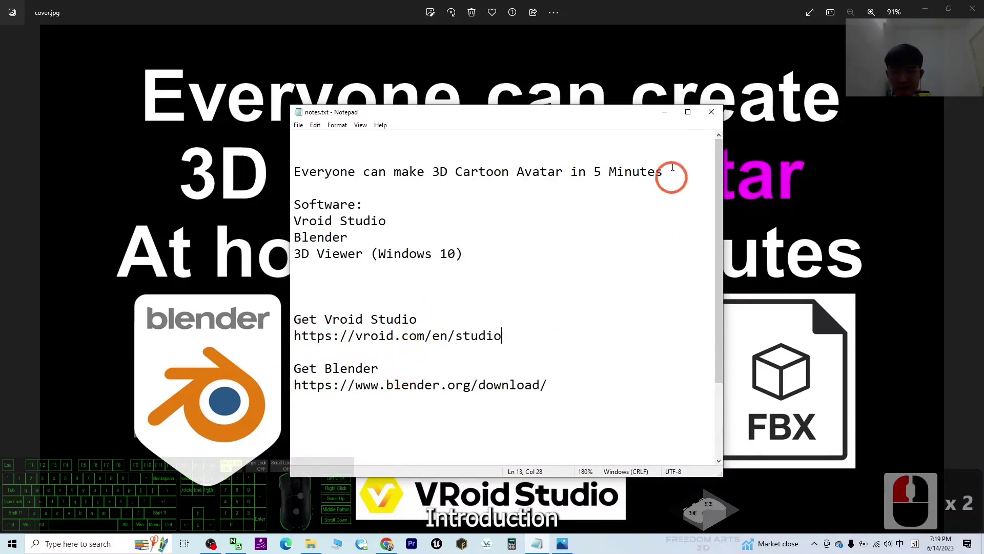
{"action": "left_click", "coordinate": [665, 115]}
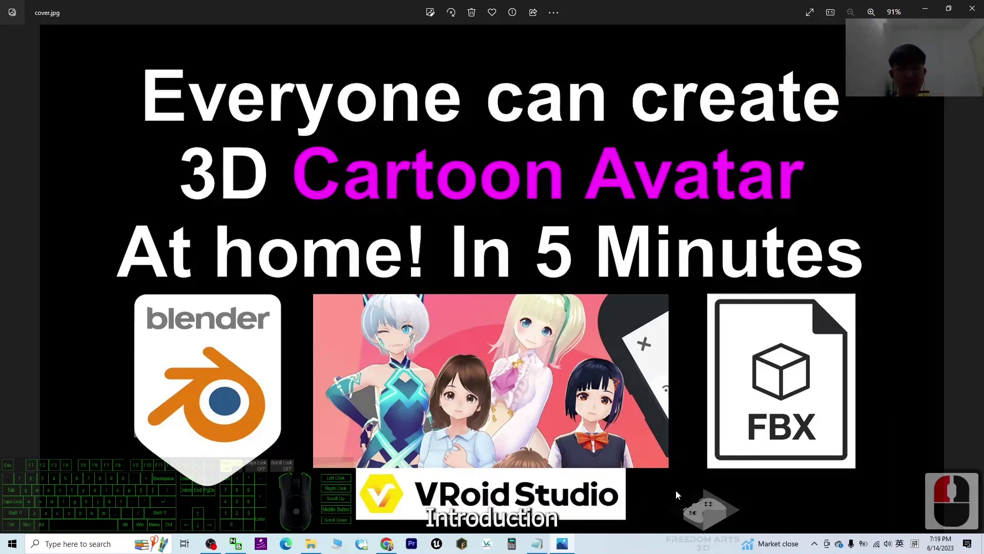
Step: Clear the desktop and launch VRoid Studio 1.22.0 by searching for 'vroid'
{"action": "left_click", "coordinate": [930, 10]}
{"action": "left_click", "coordinate": [843, 161]}
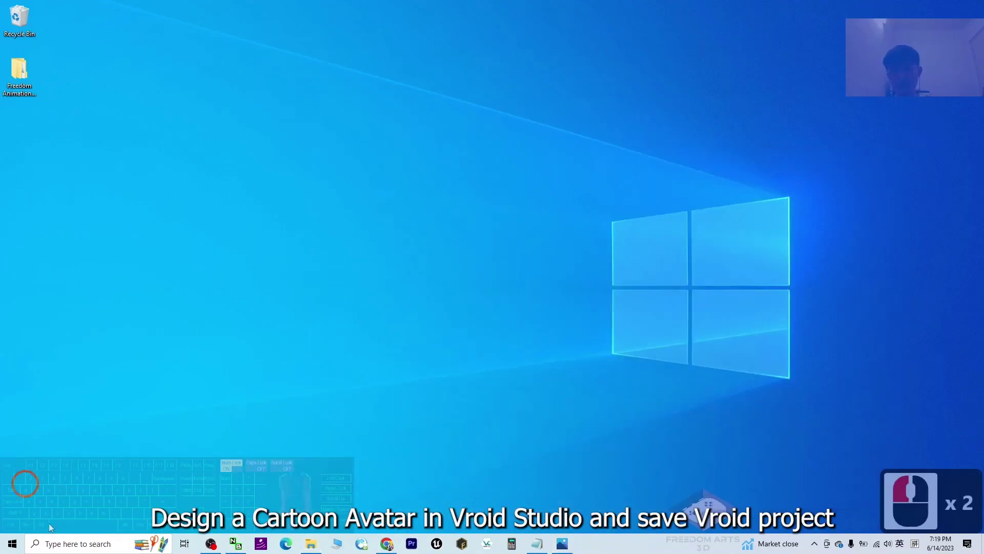
{"action": "left_click", "coordinate": [70, 544]}
{"action": "type", "text": "vroid"}
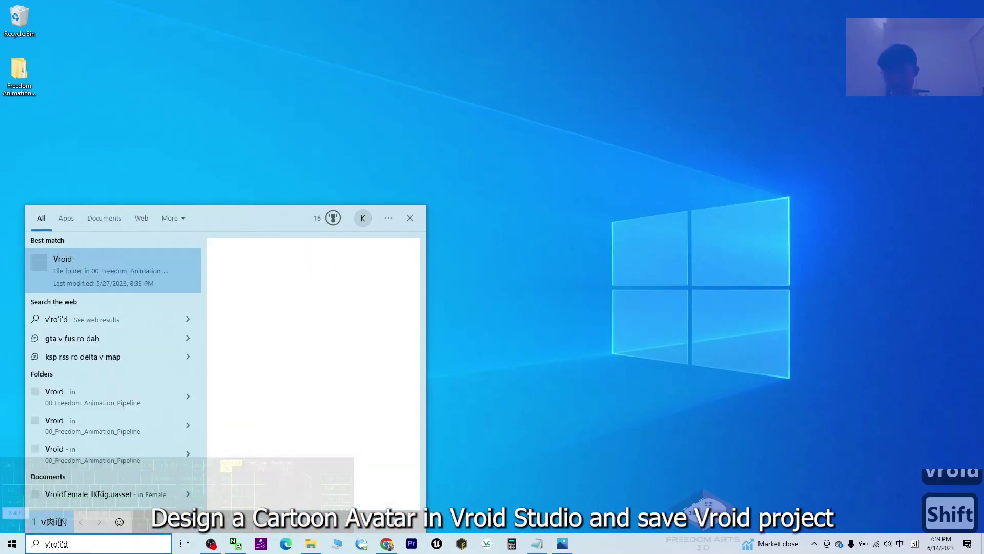
{"action": "key", "text": "shift"}
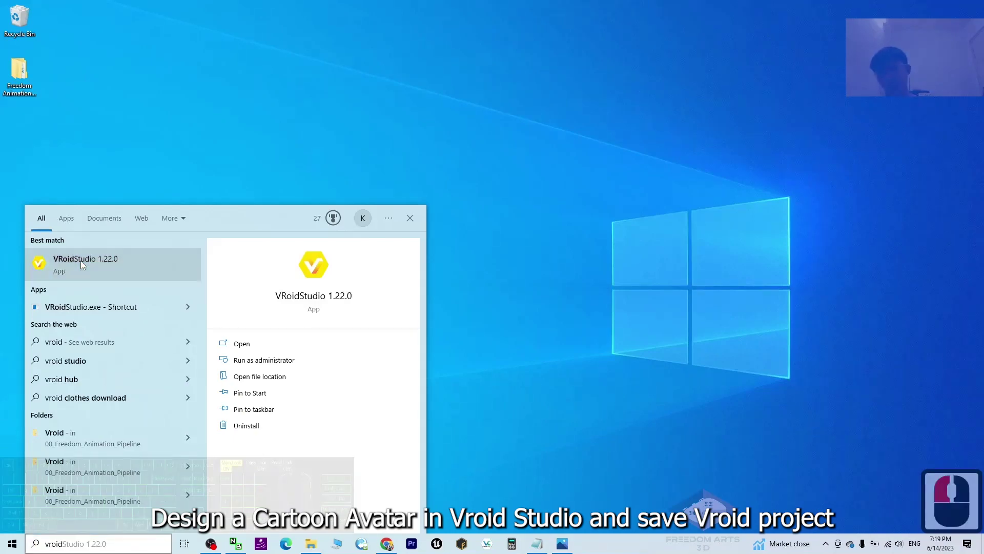
{"action": "left_click", "coordinate": [81, 260]}
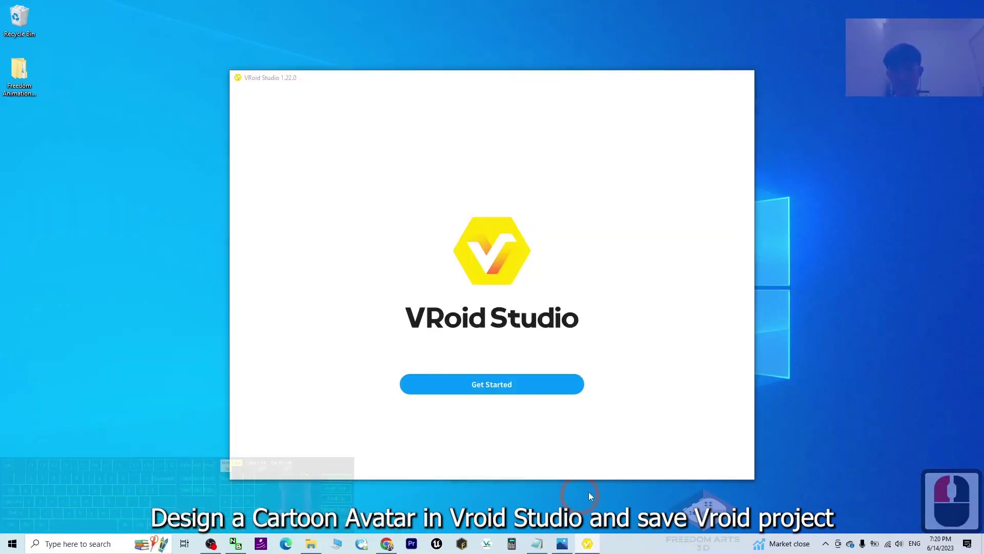
Step: Pass the start, terms and tips screens, maximize, and create a new avatar from a base body
{"action": "left_click", "coordinate": [479, 387]}
{"action": "left_click", "coordinate": [562, 345]}
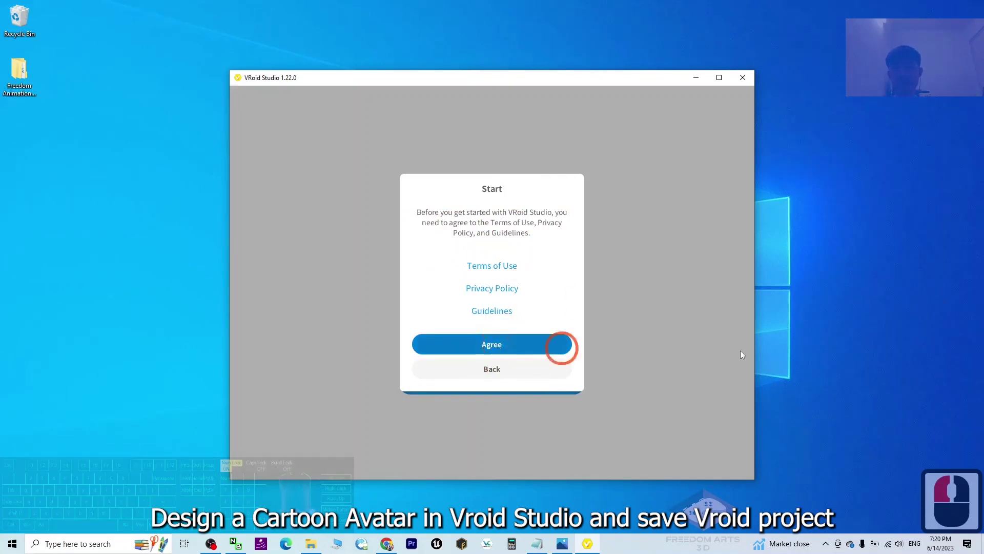
{"action": "left_click", "coordinate": [518, 376]}
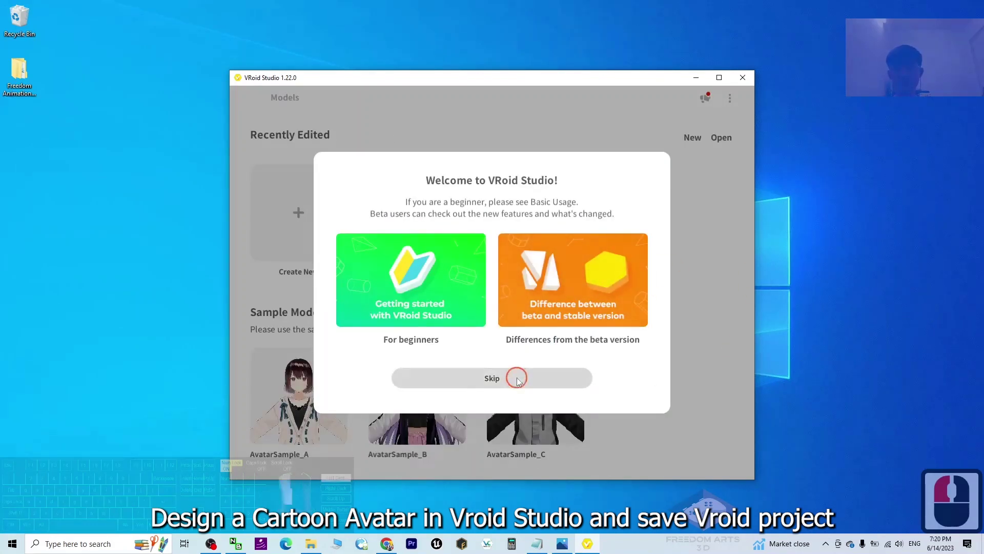
{"action": "left_click", "coordinate": [719, 77]}
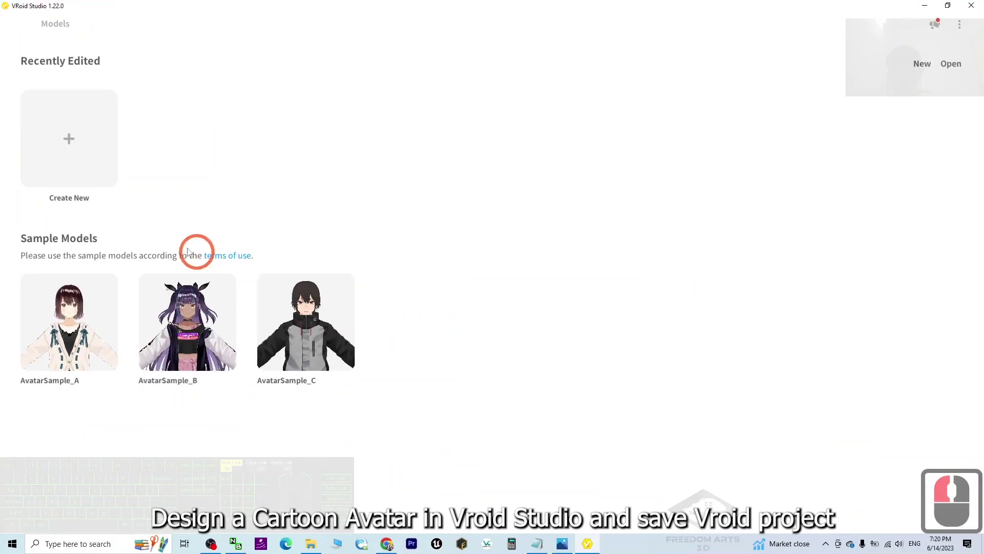
{"action": "left_click", "coordinate": [80, 147]}
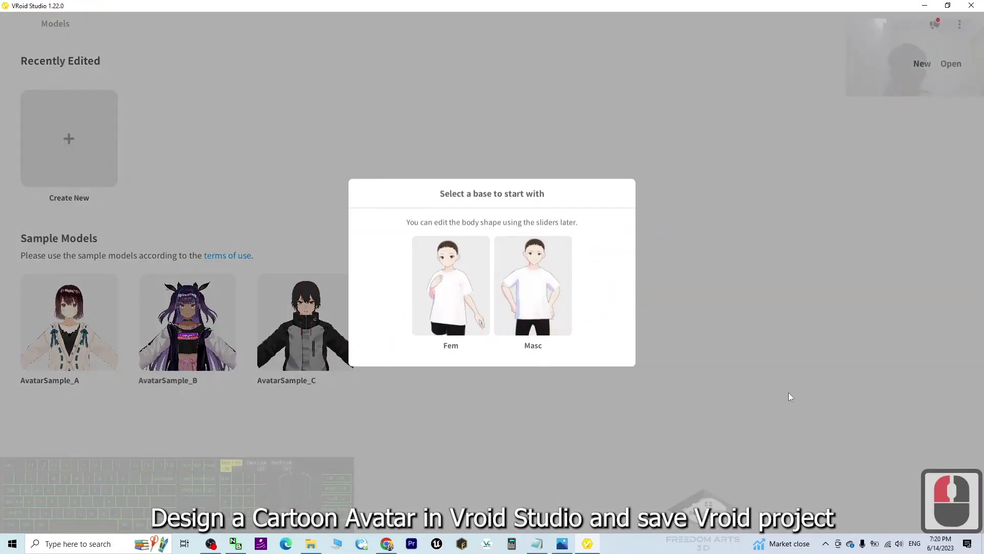
{"action": "left_click", "coordinate": [451, 285]}
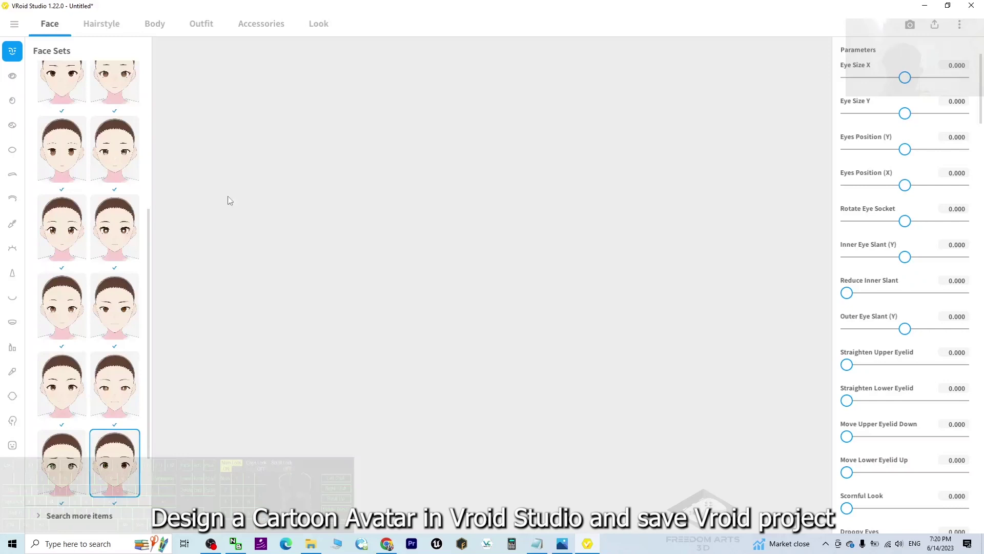
{"action": "scroll", "coordinate": [398, 217], "scroll_direction": "down", "scroll_amount": 4}
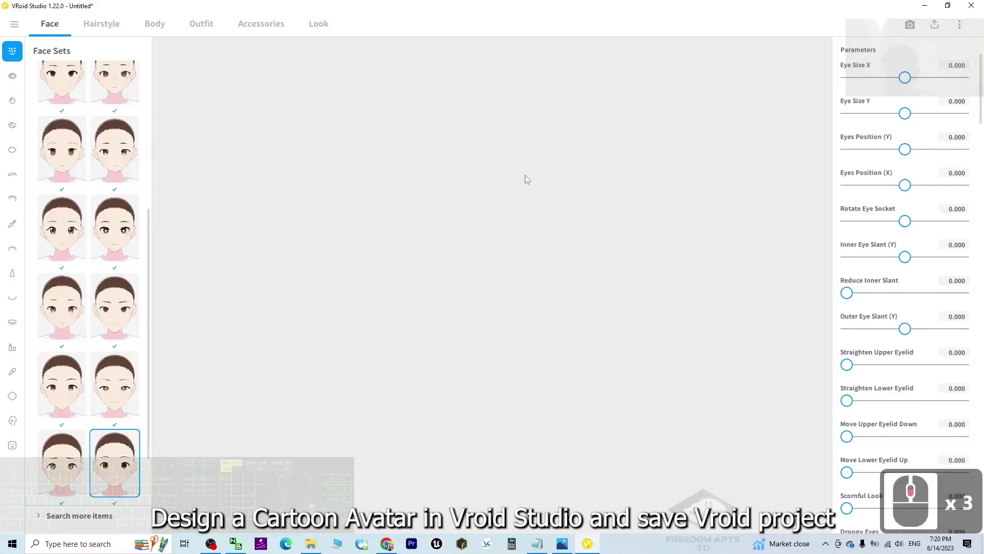
{"action": "scroll", "coordinate": [76, 120], "scroll_direction": "up", "scroll_amount": 2}
{"action": "scroll", "coordinate": [76, 120], "scroll_direction": "up", "scroll_amount": 3}
{"action": "scroll", "coordinate": [108, 127], "scroll_direction": "up", "scroll_amount": 8}
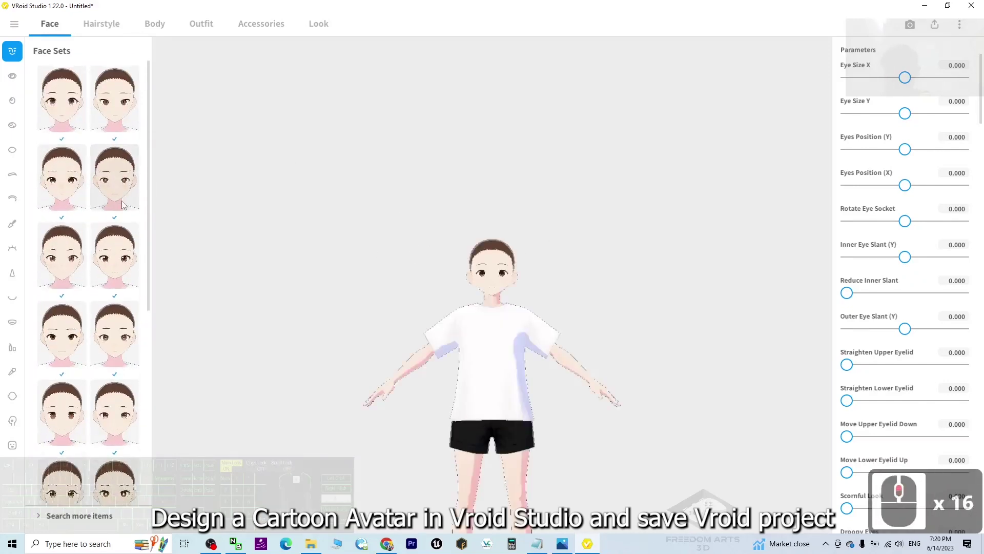
{"action": "scroll", "coordinate": [134, 130], "scroll_direction": "up", "scroll_amount": 4}
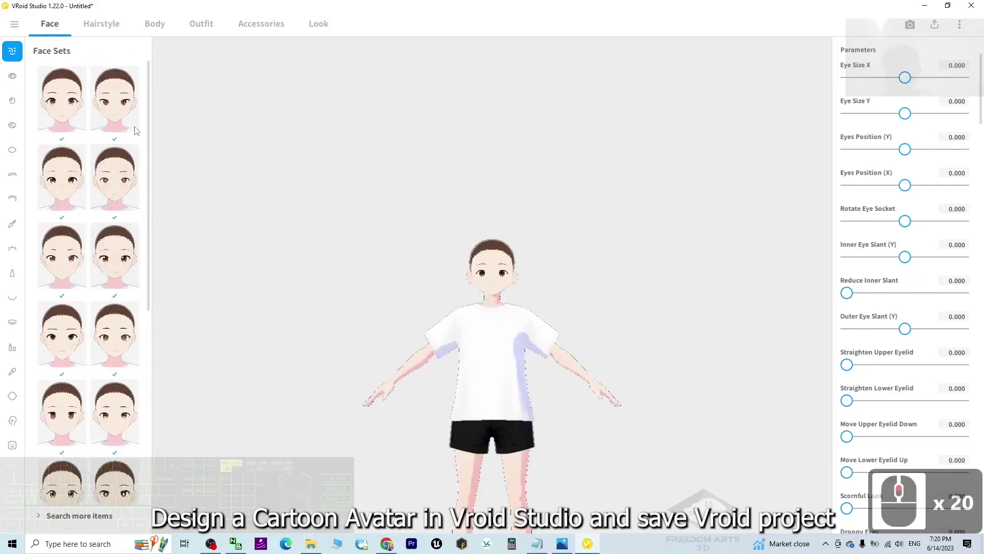
Step: Apply the first face set and orbit around the head to view the reshaped eyes
{"action": "left_click", "coordinate": [61, 91]}
{"action": "scroll", "coordinate": [519, 241], "scroll_direction": "up", "scroll_amount": 18}
{"action": "scroll", "coordinate": [519, 241], "scroll_direction": "up", "scroll_amount": 13}
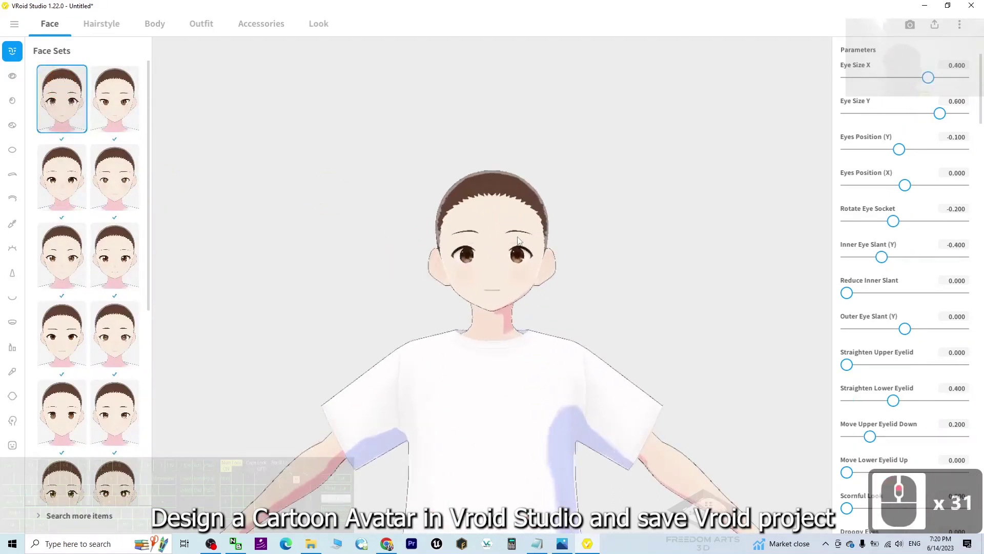
{"action": "scroll", "coordinate": [519, 241], "scroll_direction": "up", "scroll_amount": 12}
{"action": "scroll", "coordinate": [659, 280], "scroll_direction": "down", "scroll_amount": 3}
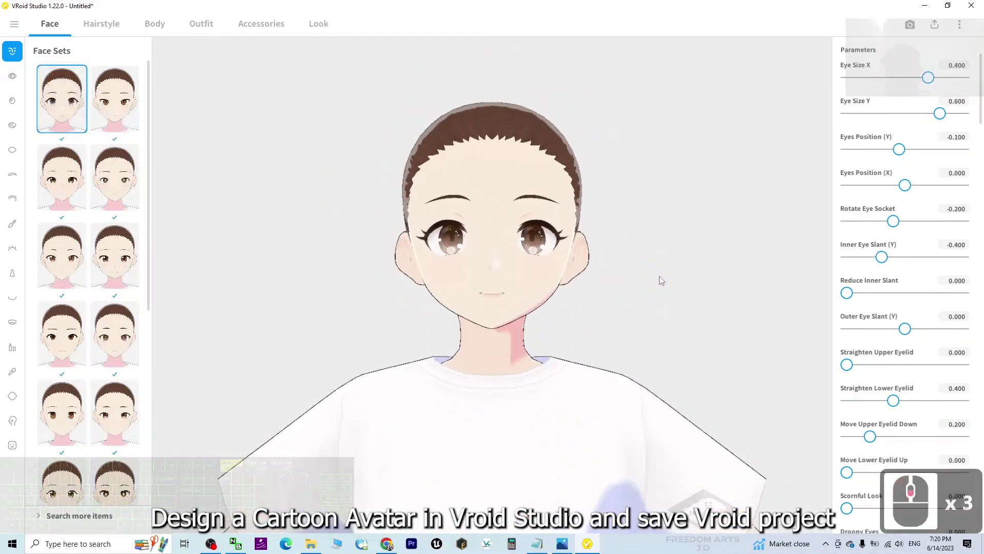
{"action": "scroll", "coordinate": [660, 280], "scroll_direction": "down", "scroll_amount": 4}
{"action": "right_click_drag", "start_coordinate": [666, 285], "coordinate": [644, 304]}
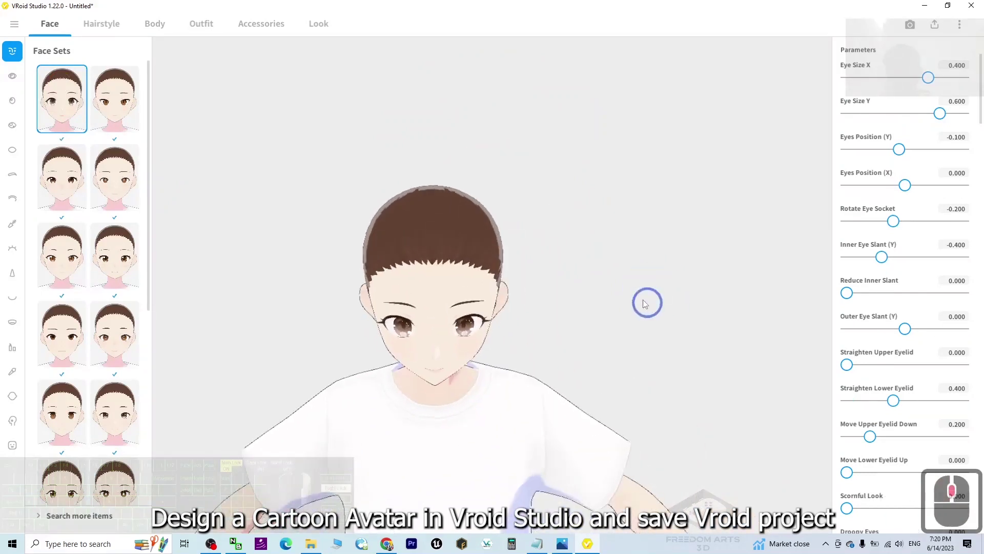
{"action": "mouse_move", "coordinate": [645, 303]}
{"action": "left_mouse_down"}
{"action": "mouse_move", "coordinate": [630, 293]}
{"action": "mouse_move", "coordinate": [654, 284]}
{"action": "left_mouse_up"}
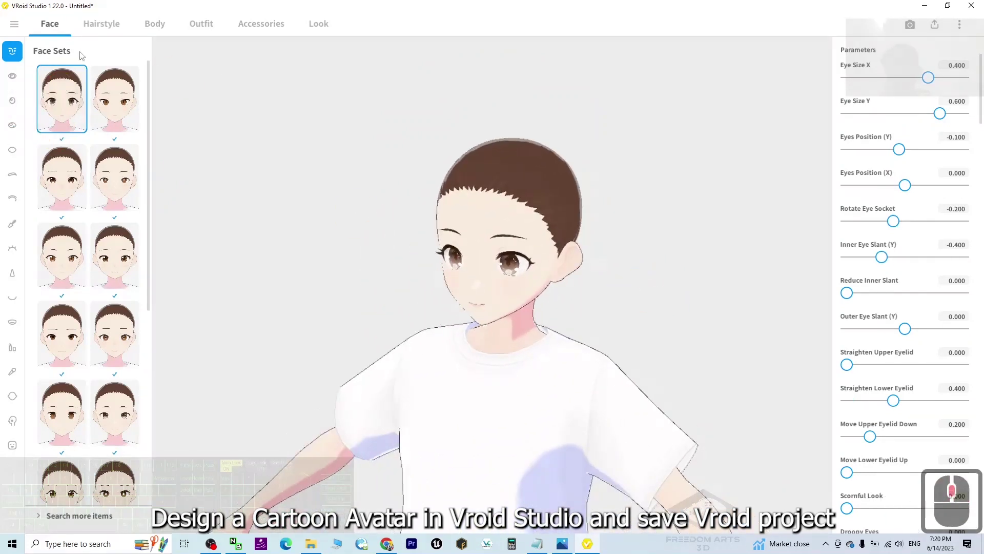
Step: Give the avatar the long twin-tail hairstyle and turn it to face front
{"action": "left_click", "coordinate": [101, 24]}
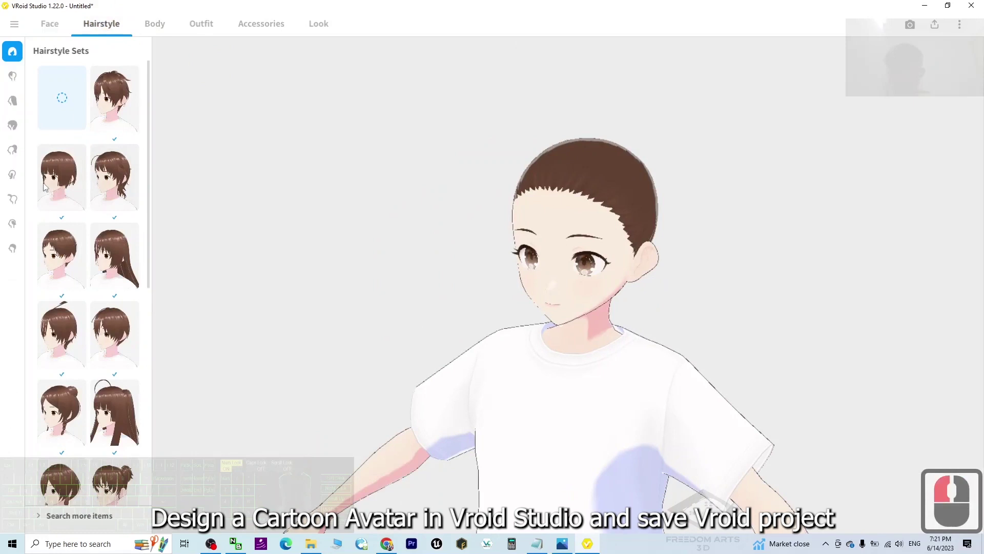
{"action": "scroll", "coordinate": [78, 245], "scroll_direction": "down", "scroll_amount": 5}
{"action": "scroll", "coordinate": [122, 318], "scroll_direction": "down", "scroll_amount": 1}
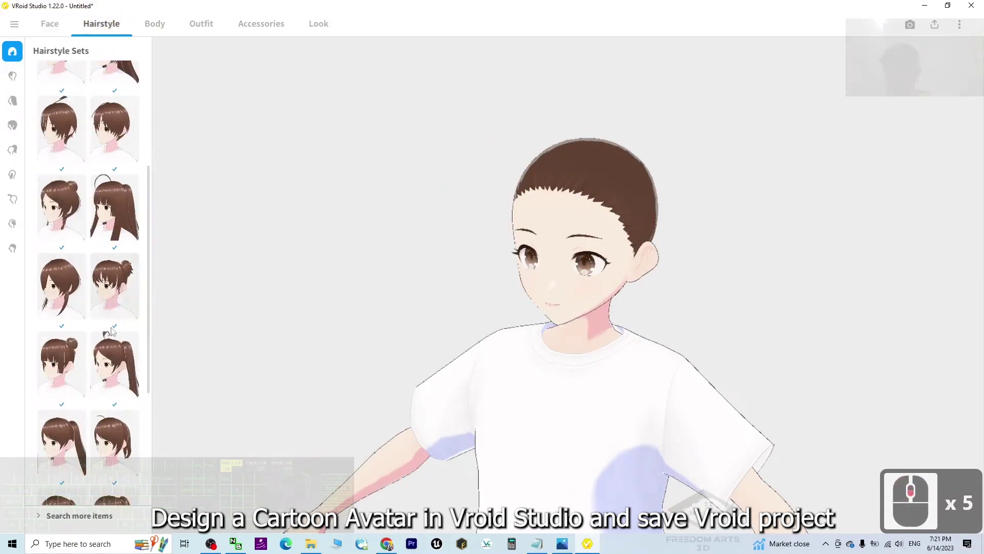
{"action": "left_click", "coordinate": [48, 431]}
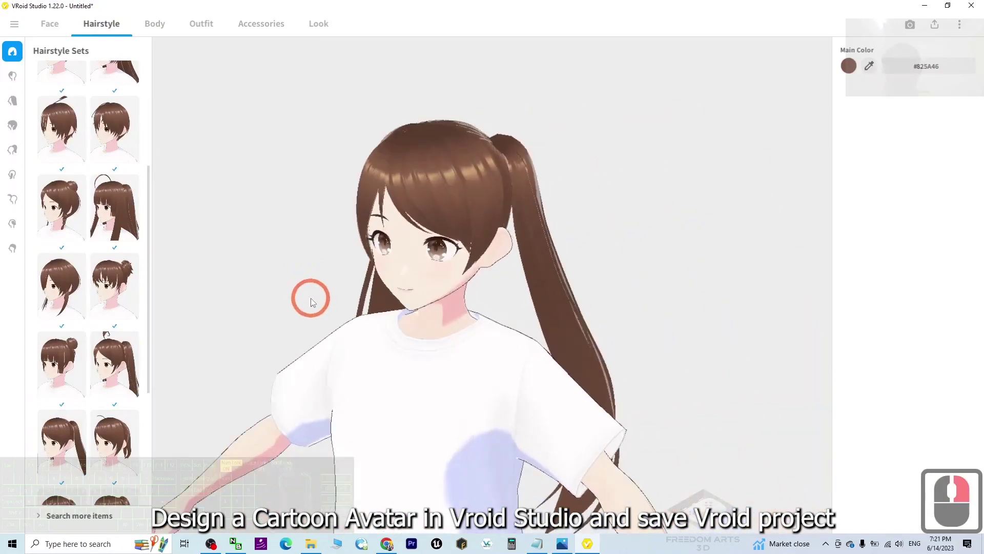
{"action": "right_click_drag", "start_coordinate": [311, 302], "coordinate": [651, 136]}
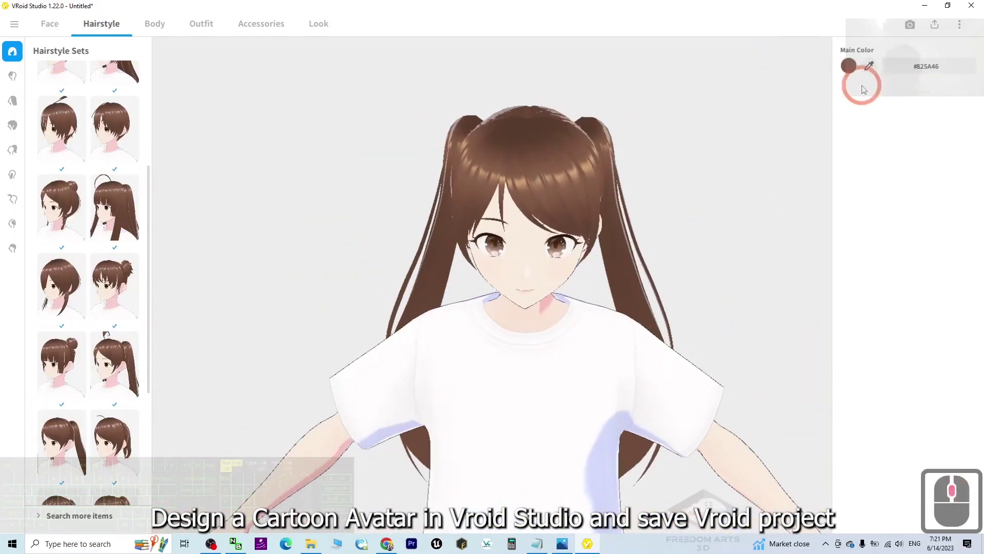
Step: Change the hair's Main Color from brown to green
{"action": "double_click", "coordinate": [848, 67]}
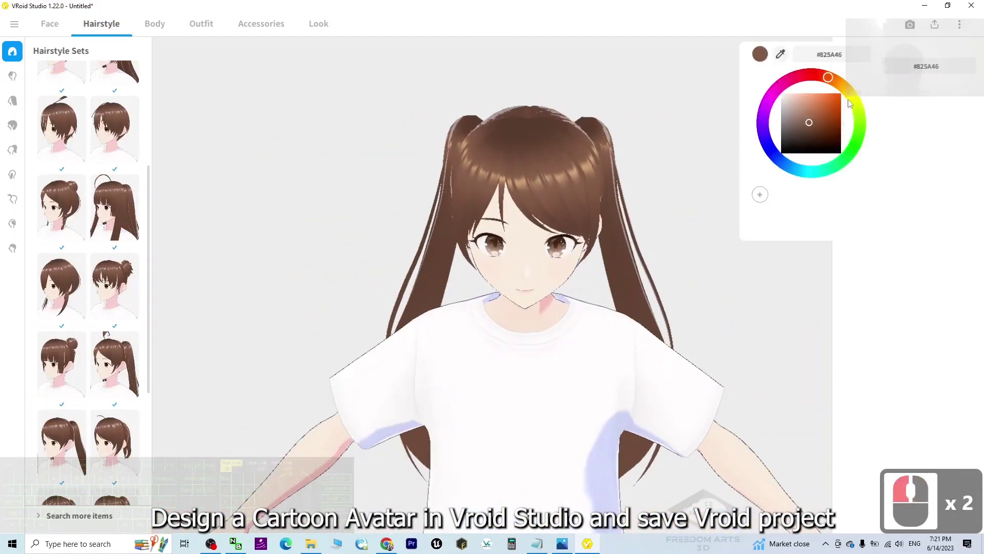
{"action": "mouse_move", "coordinate": [850, 102]}
{"action": "left_mouse_down"}
{"action": "mouse_move", "coordinate": [800, 184]}
{"action": "mouse_move", "coordinate": [839, 178]}
{"action": "left_mouse_up"}
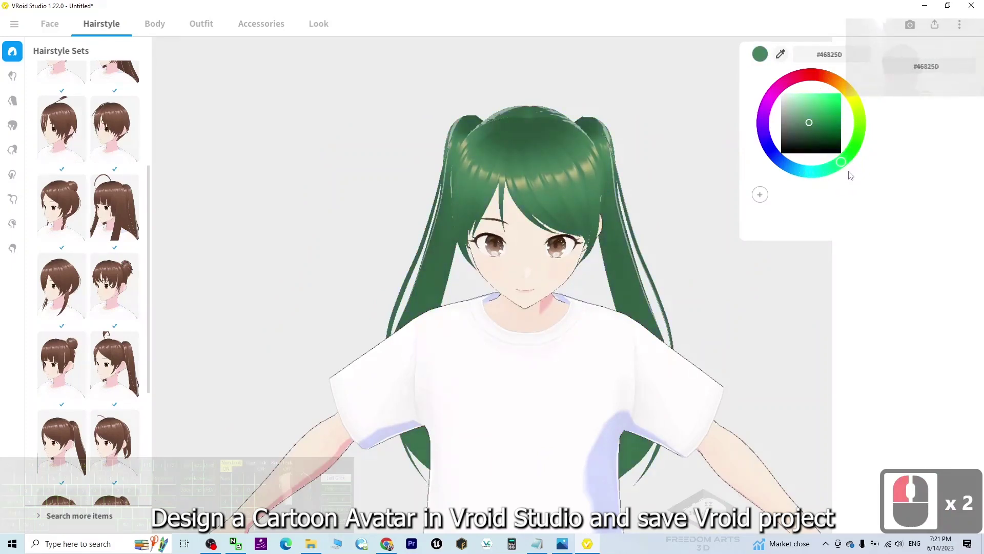
{"action": "scroll", "coordinate": [613, 202], "scroll_direction": "up", "scroll_amount": 4}
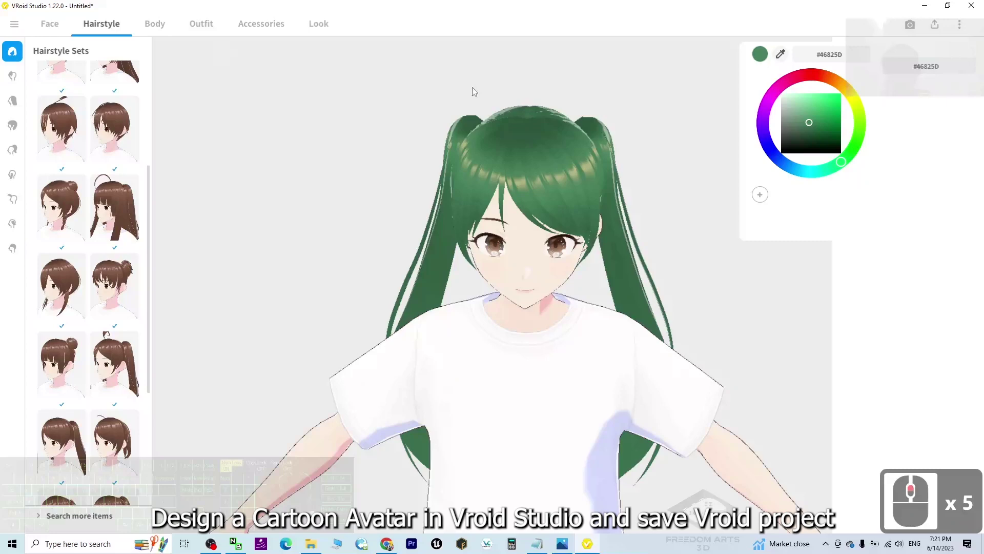
{"action": "left_click", "coordinate": [81, 31]}
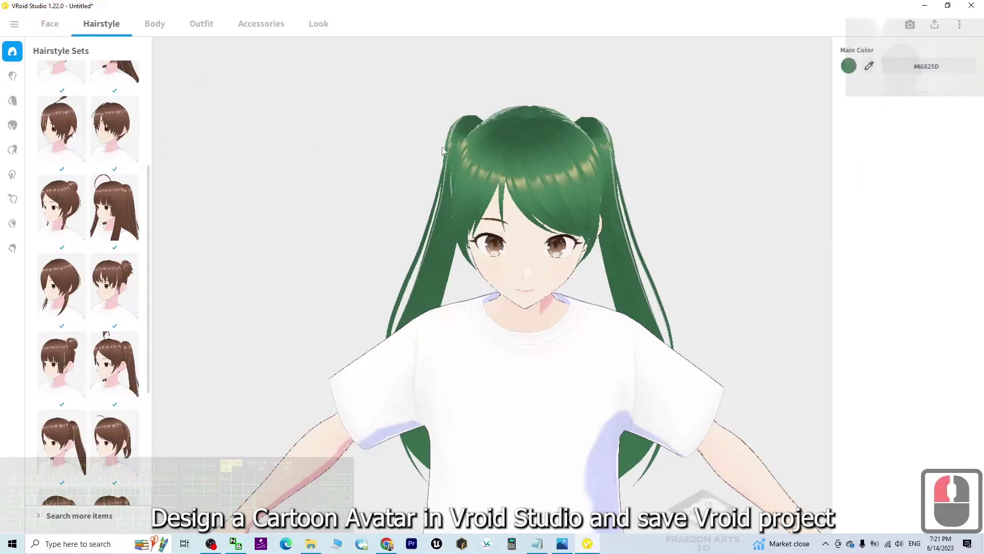
{"action": "scroll", "coordinate": [640, 264], "scroll_direction": "up", "scroll_amount": 3}
{"action": "scroll", "coordinate": [708, 193], "scroll_direction": "up", "scroll_amount": 2}
{"action": "middle_click_drag", "start_coordinate": [708, 192], "coordinate": [683, 286]}
{"action": "left_click_drag", "start_coordinate": [682, 286], "coordinate": [626, 275]}
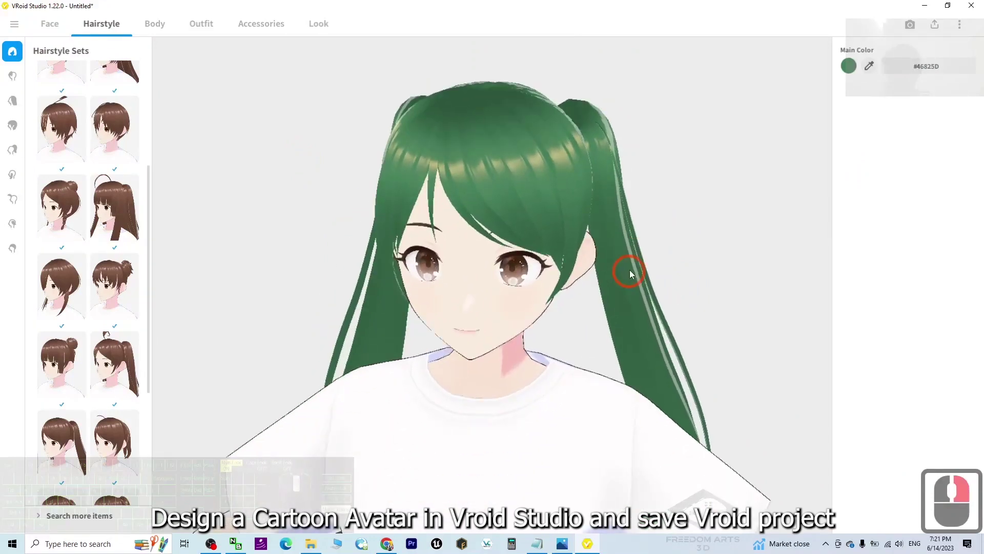
Step: Preview the bottom-right eye set, then apply the top-left eye set
{"action": "left_click", "coordinate": [50, 24]}
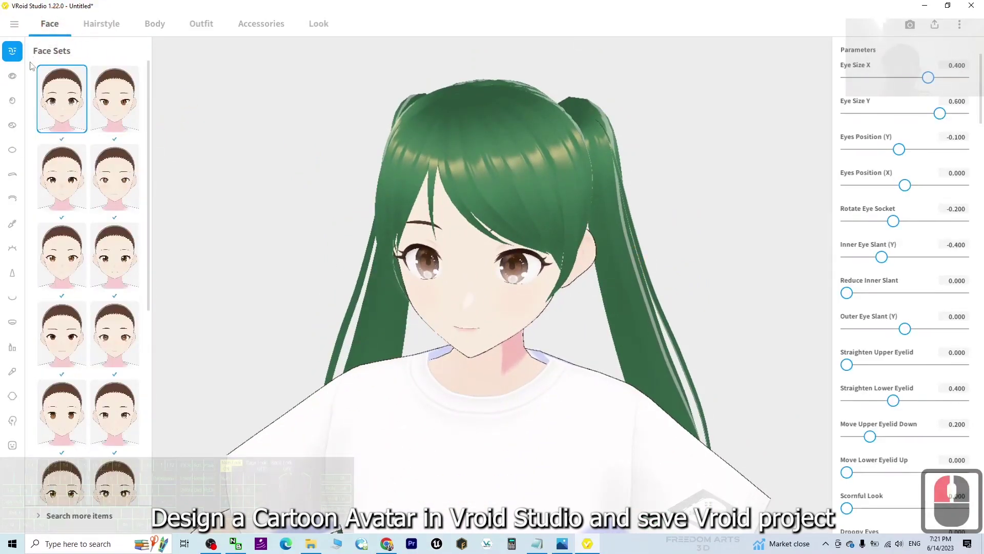
{"action": "left_click", "coordinate": [12, 77]}
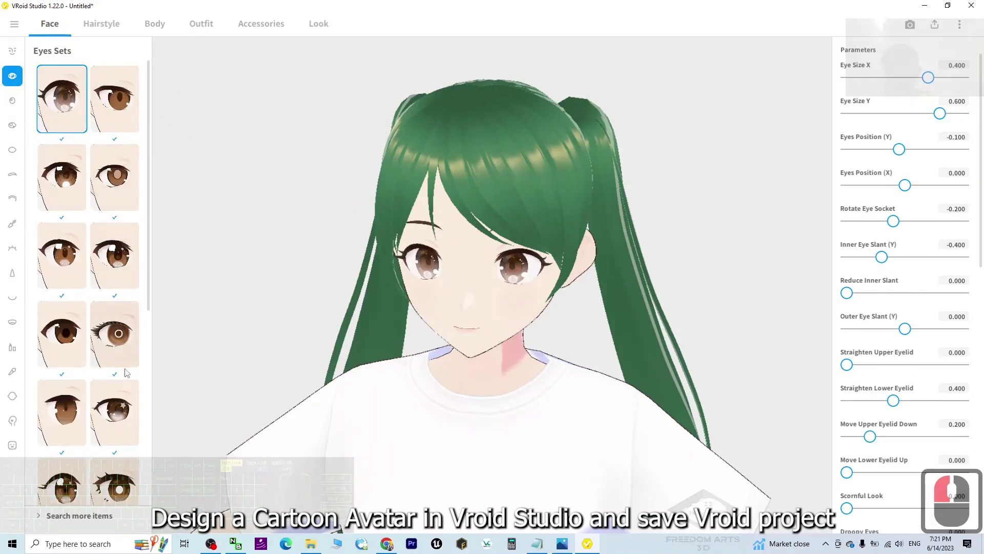
{"action": "left_click", "coordinate": [116, 484]}
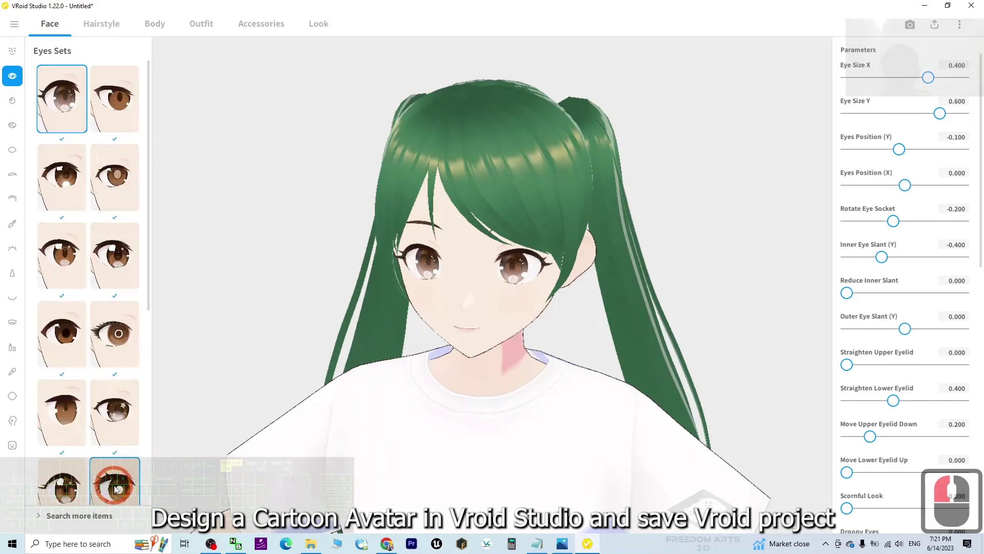
{"action": "left_click", "coordinate": [62, 108]}
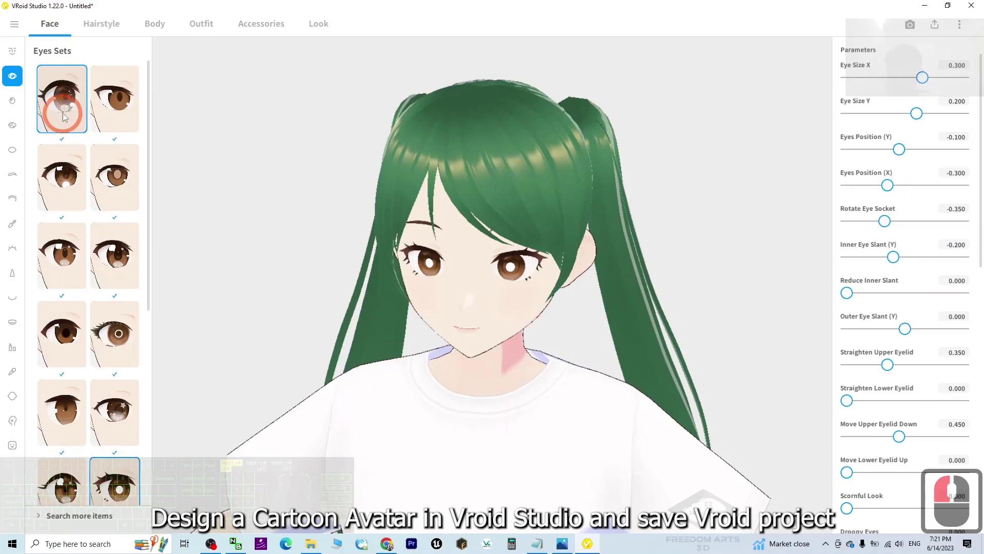
Step: Recolor both irises to dark blue (#334C9E)
{"action": "left_click", "coordinate": [12, 101]}
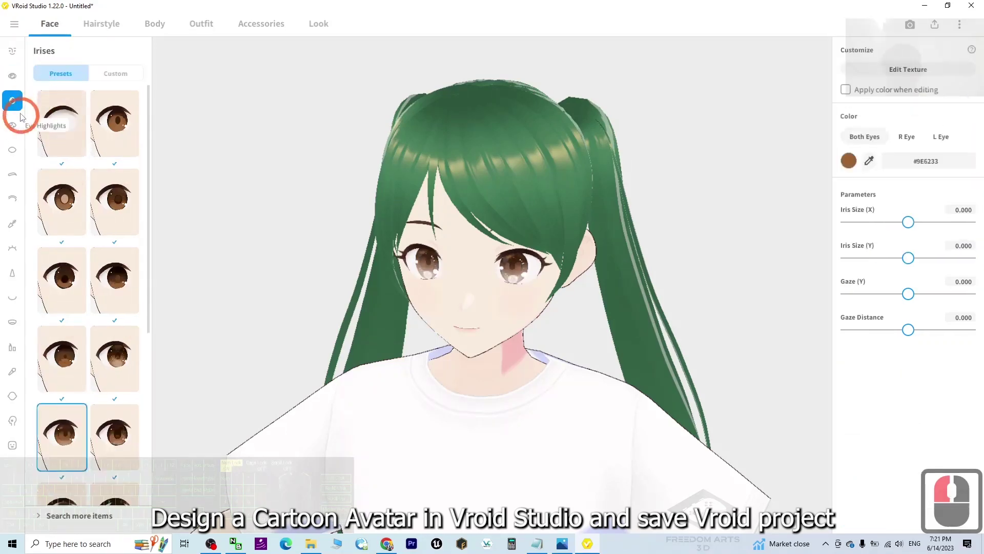
{"action": "scroll", "coordinate": [545, 192], "scroll_direction": "up", "scroll_amount": 2}
{"action": "scroll", "coordinate": [541, 239], "scroll_direction": "up", "scroll_amount": 3}
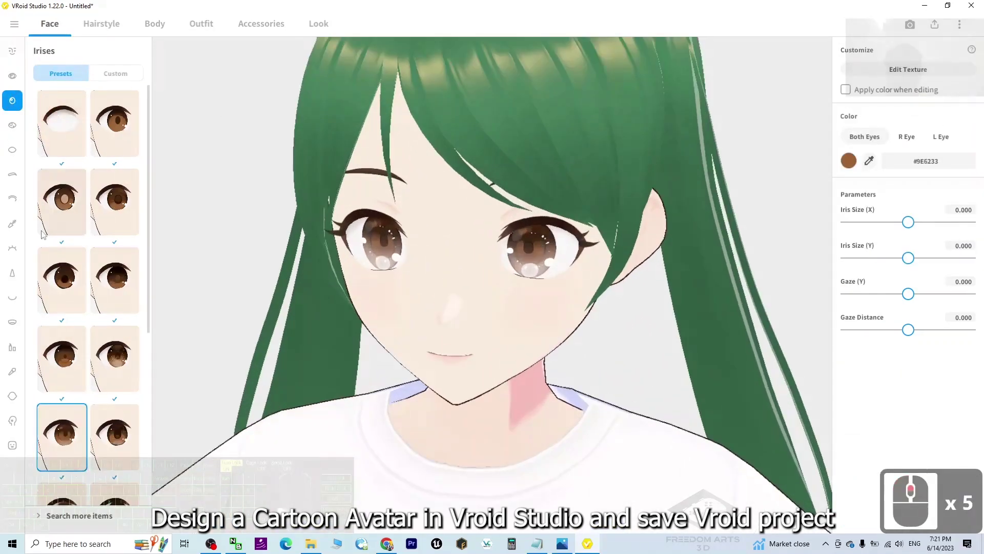
{"action": "left_click", "coordinate": [849, 161]}
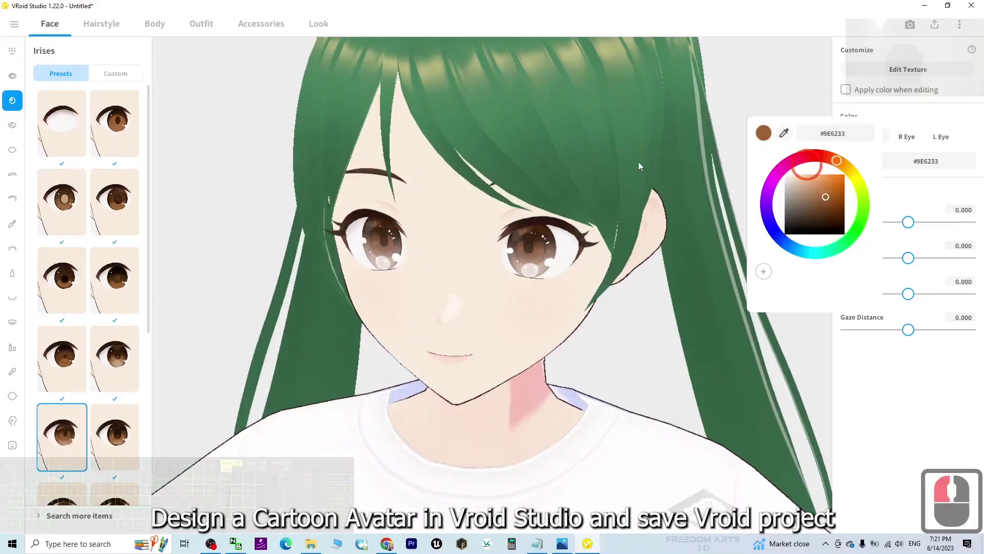
{"action": "mouse_move", "coordinate": [841, 163]}
{"action": "left_mouse_down"}
{"action": "mouse_move", "coordinate": [770, 189]}
{"action": "mouse_move", "coordinate": [766, 227]}
{"action": "mouse_move", "coordinate": [777, 248]}
{"action": "left_mouse_up"}
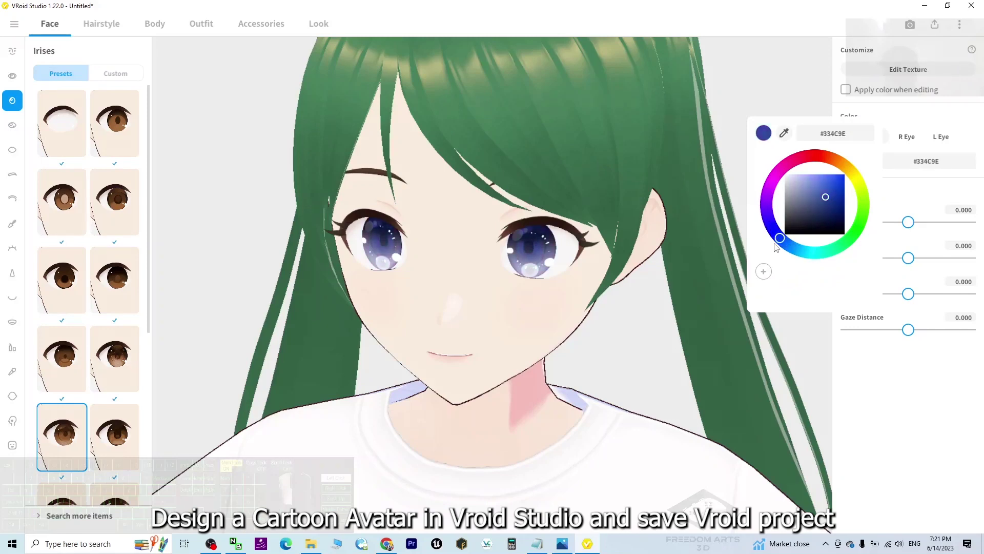
{"action": "left_click", "coordinate": [723, 308]}
{"action": "scroll", "coordinate": [664, 345], "scroll_direction": "down", "scroll_amount": 5}
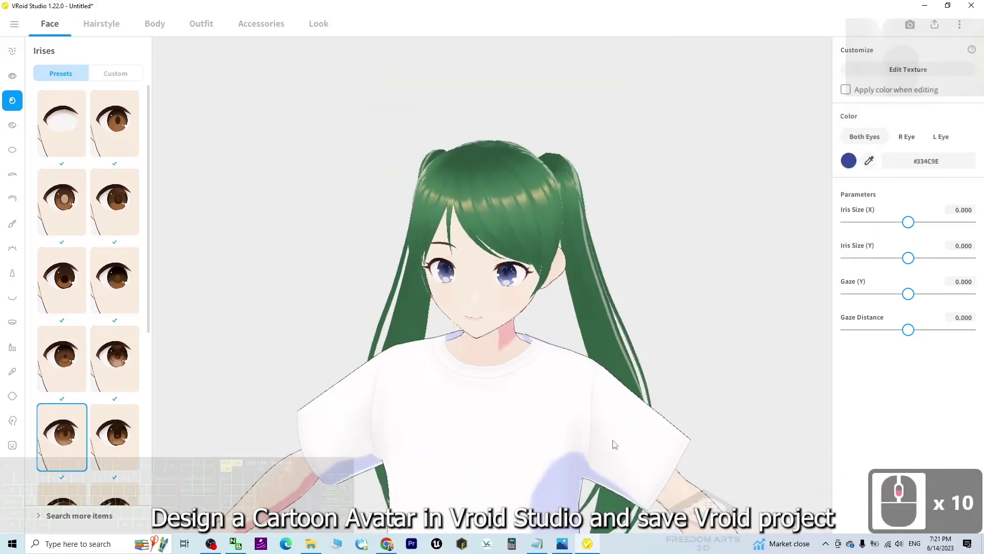
{"action": "right_click_drag", "start_coordinate": [626, 411], "coordinate": [621, 366]}
{"action": "scroll", "coordinate": [622, 367], "scroll_direction": "down", "scroll_amount": 7}
{"action": "scroll", "coordinate": [603, 241], "scroll_direction": "up", "scroll_amount": 7}
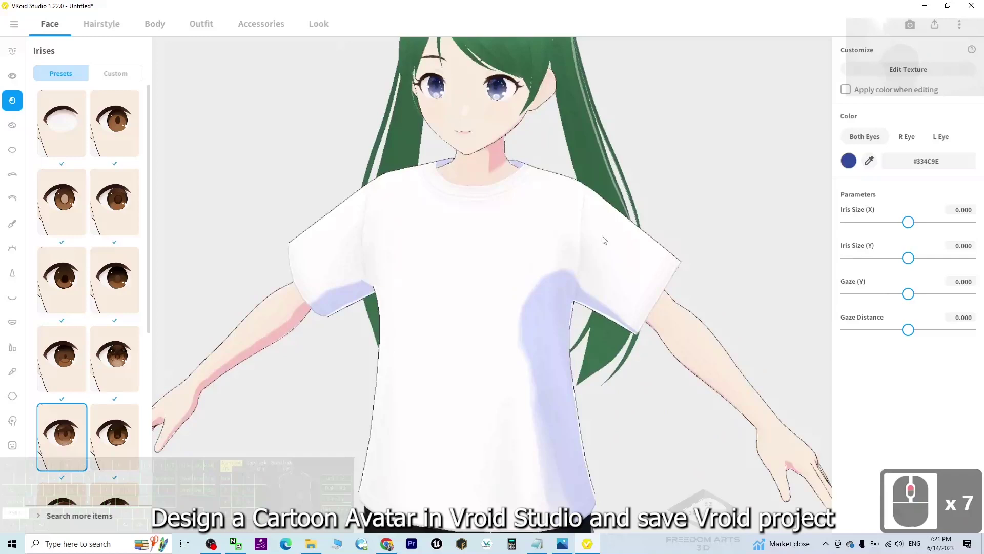
Step: Check the eyebrow settings, then switch the lips to the bottom-left preset
{"action": "middle_click_drag", "start_coordinate": [603, 241], "coordinate": [373, 290], "text": "shift"}
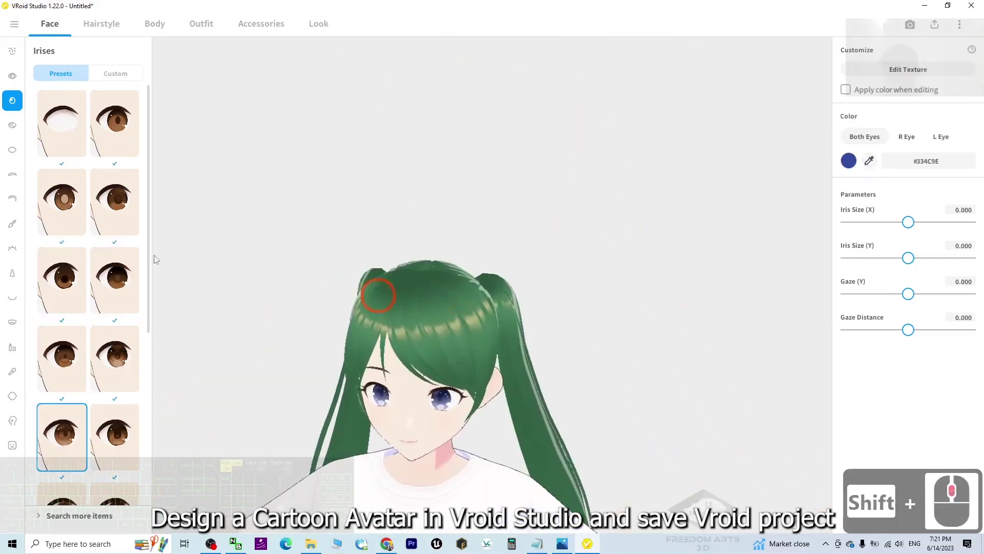
{"action": "left_click", "coordinate": [11, 175]}
{"action": "scroll", "coordinate": [556, 411], "scroll_direction": "up", "scroll_amount": 2}
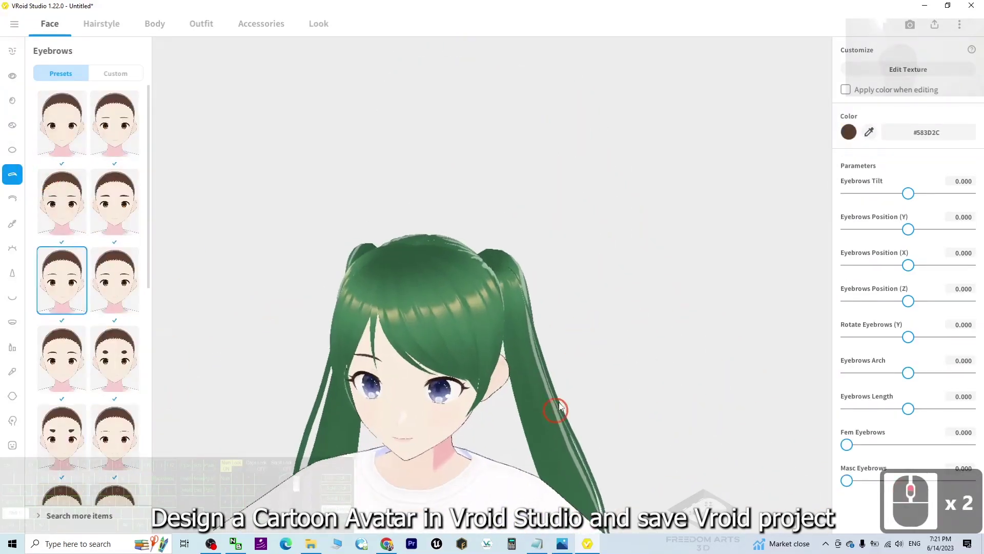
{"action": "middle_click_drag", "start_coordinate": [557, 410], "coordinate": [150, 285], "text": "shift"}
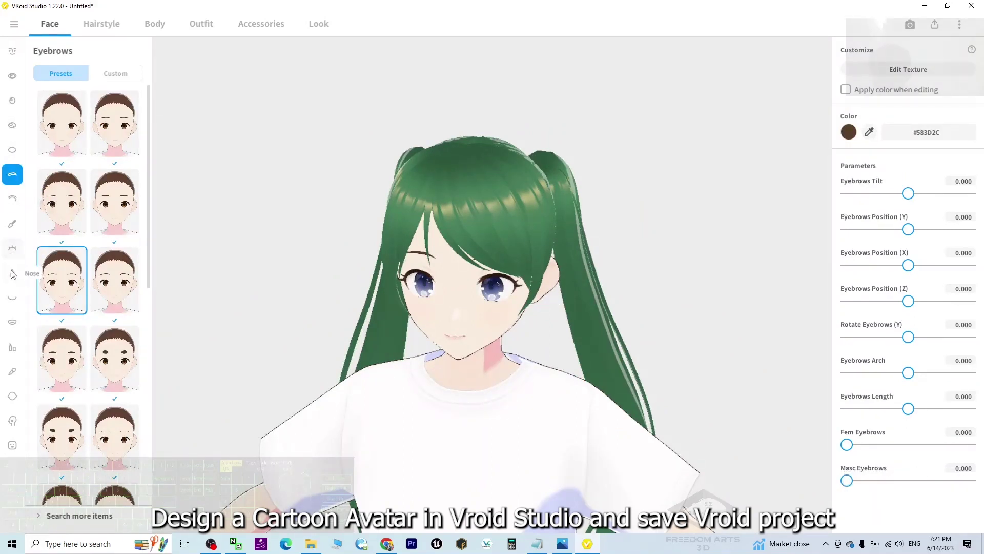
{"action": "left_click", "coordinate": [12, 347]}
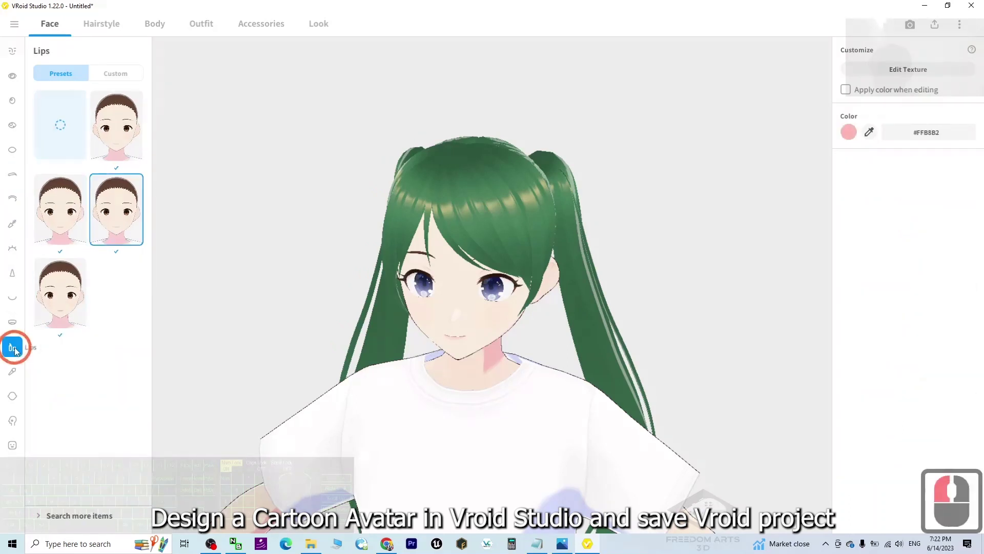
{"action": "left_click", "coordinate": [73, 292]}
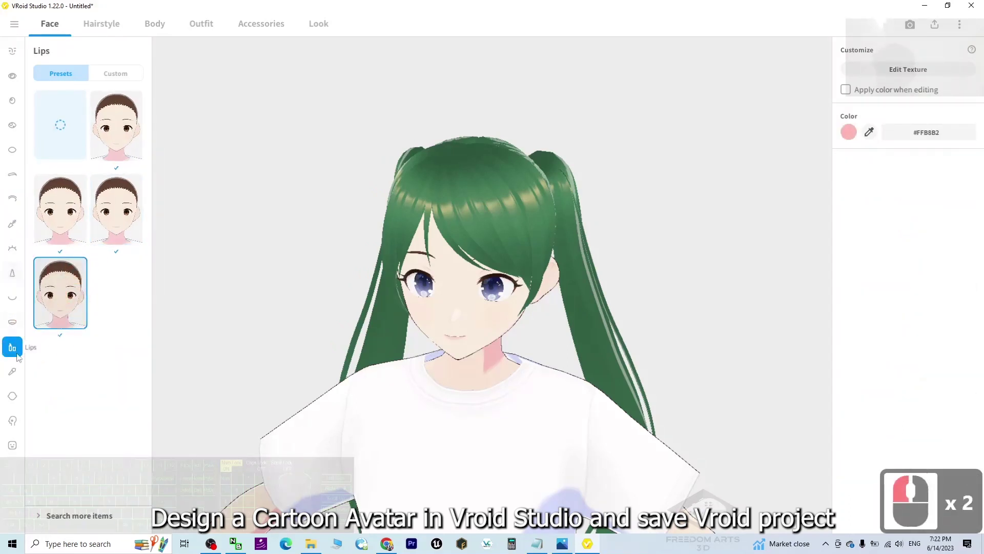
Step: Apply the bottom-left cheek blush preset
{"action": "left_click", "coordinate": [16, 394]}
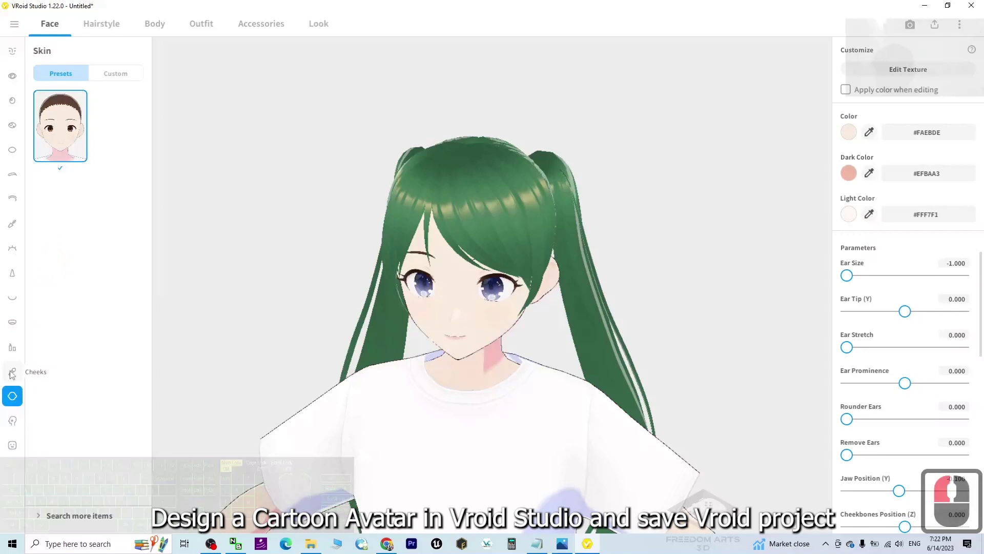
{"action": "left_click", "coordinate": [12, 373]}
{"action": "left_click", "coordinate": [61, 377]}
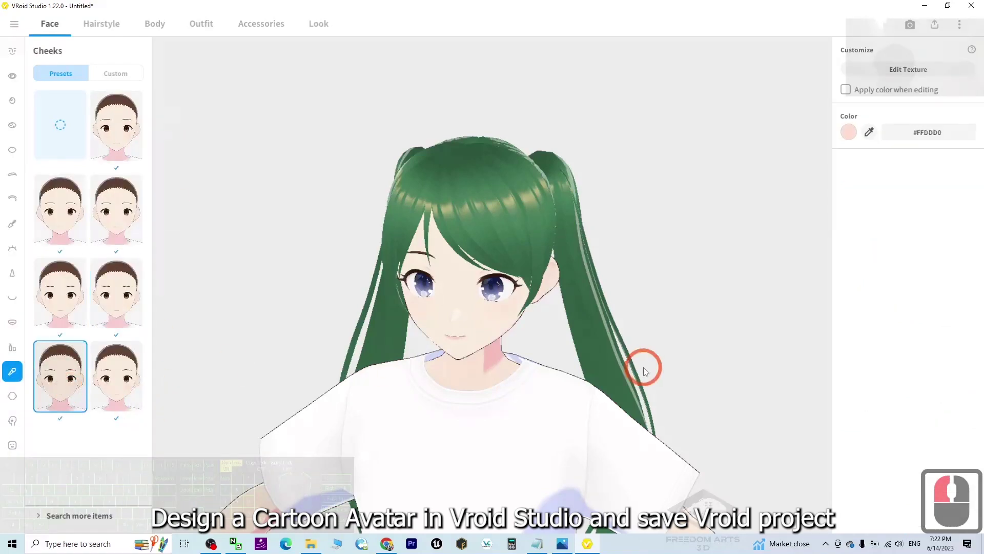
{"action": "scroll", "coordinate": [571, 414], "scroll_direction": "up", "scroll_amount": 4}
{"action": "scroll", "coordinate": [572, 414], "scroll_direction": "down", "scroll_amount": 9}
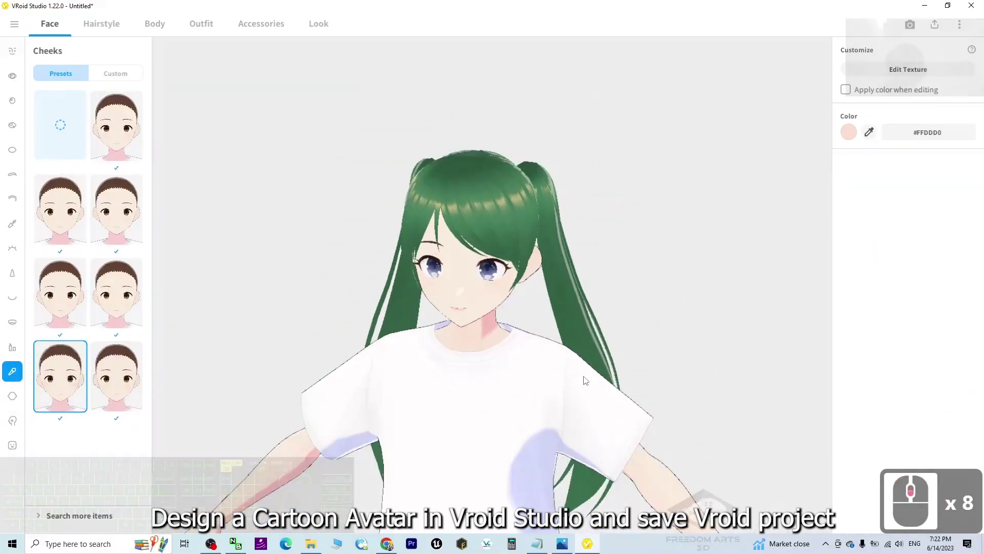
Step: Put the red polka-dot dress whole set with red heels on the avatar
{"action": "left_click", "coordinate": [200, 24]}
{"action": "scroll", "coordinate": [540, 432], "scroll_direction": "down", "scroll_amount": 2}
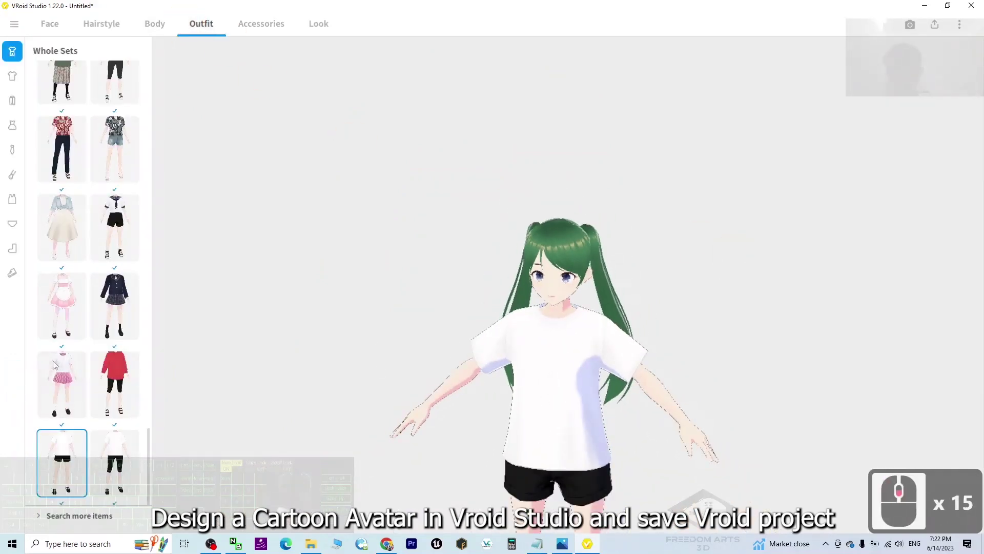
{"action": "scroll", "coordinate": [54, 365], "scroll_direction": "down", "scroll_amount": 7}
{"action": "scroll", "coordinate": [54, 365], "scroll_direction": "up", "scroll_amount": 13}
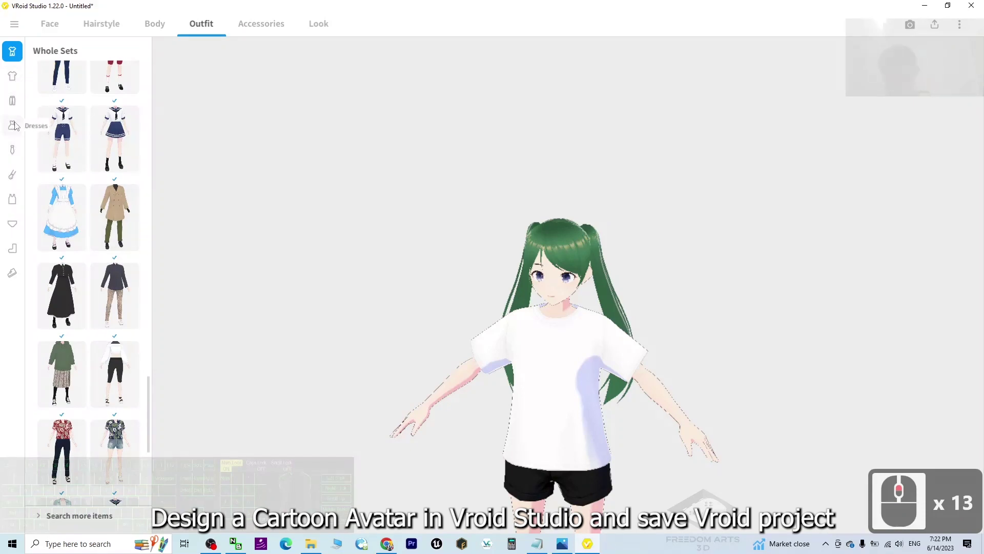
{"action": "scroll", "coordinate": [77, 269], "scroll_direction": "up", "scroll_amount": 2}
{"action": "scroll", "coordinate": [92, 292], "scroll_direction": "up", "scroll_amount": 14}
{"action": "scroll", "coordinate": [97, 297], "scroll_direction": "up", "scroll_amount": 10}
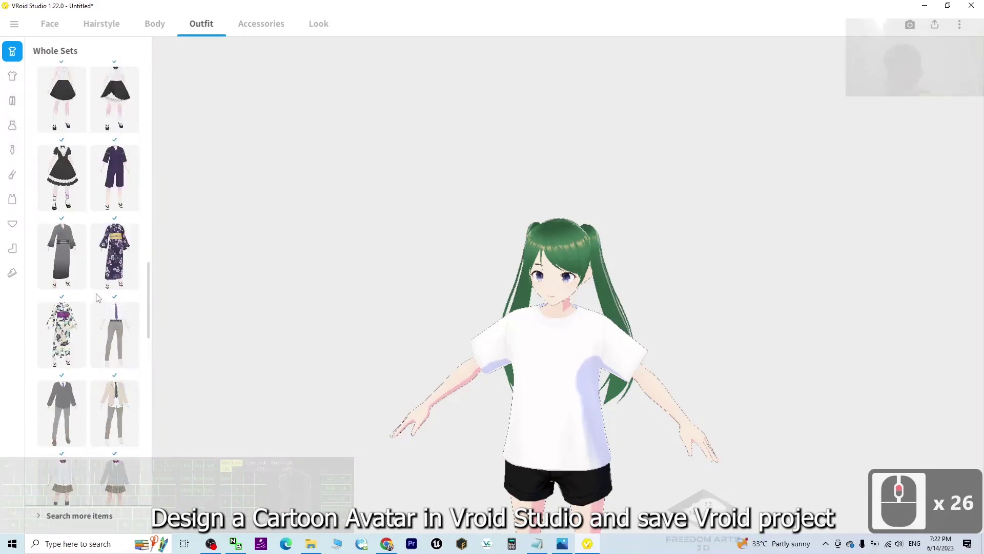
{"action": "scroll", "coordinate": [98, 297], "scroll_direction": "up", "scroll_amount": 13}
{"action": "scroll", "coordinate": [78, 206], "scroll_direction": "up", "scroll_amount": 11}
{"action": "scroll", "coordinate": [78, 206], "scroll_direction": "up", "scroll_amount": 4}
{"action": "scroll", "coordinate": [79, 207], "scroll_direction": "up", "scroll_amount": 5}
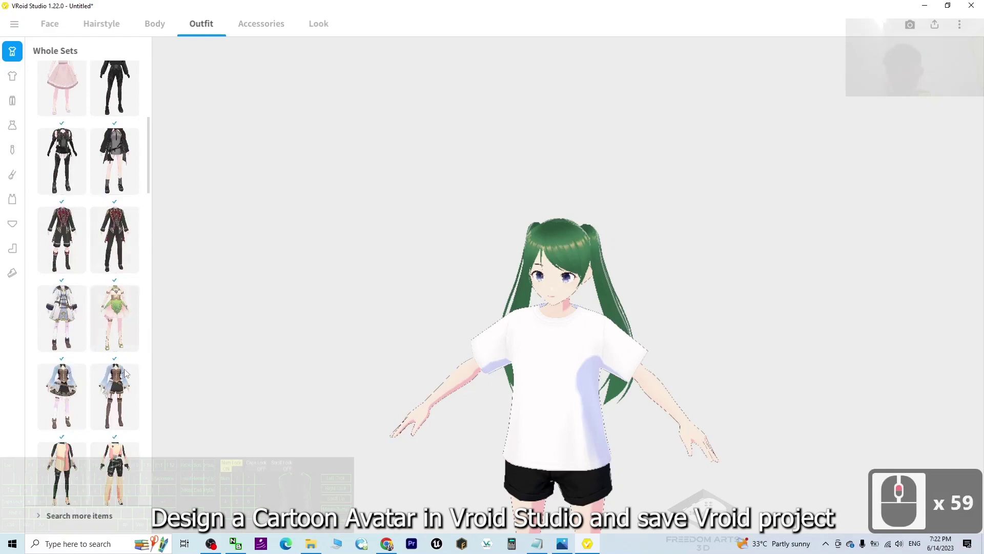
{"action": "scroll", "coordinate": [70, 287], "scroll_direction": "up", "scroll_amount": 7}
{"action": "scroll", "coordinate": [107, 283], "scroll_direction": "up", "scroll_amount": 4}
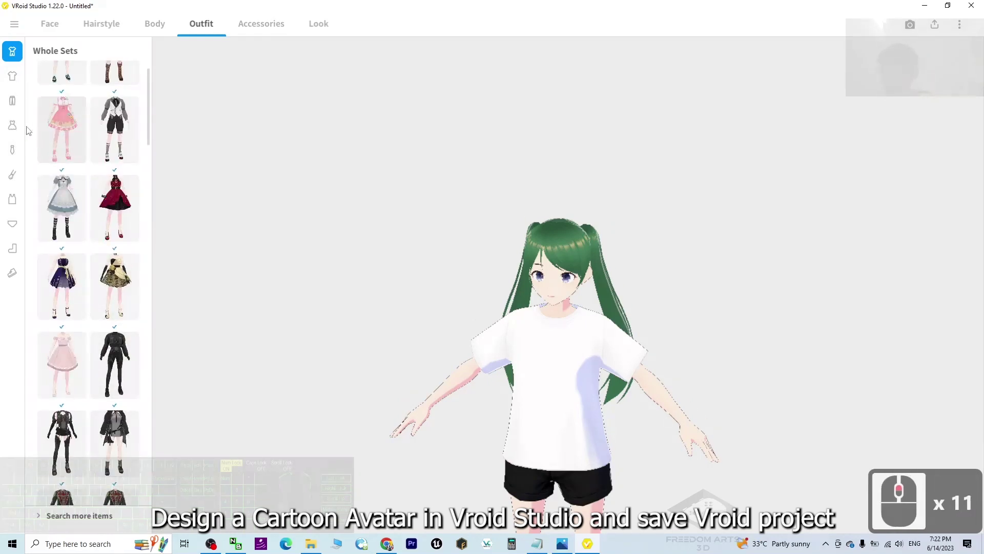
{"action": "scroll", "coordinate": [89, 198], "scroll_direction": "up", "scroll_amount": 5}
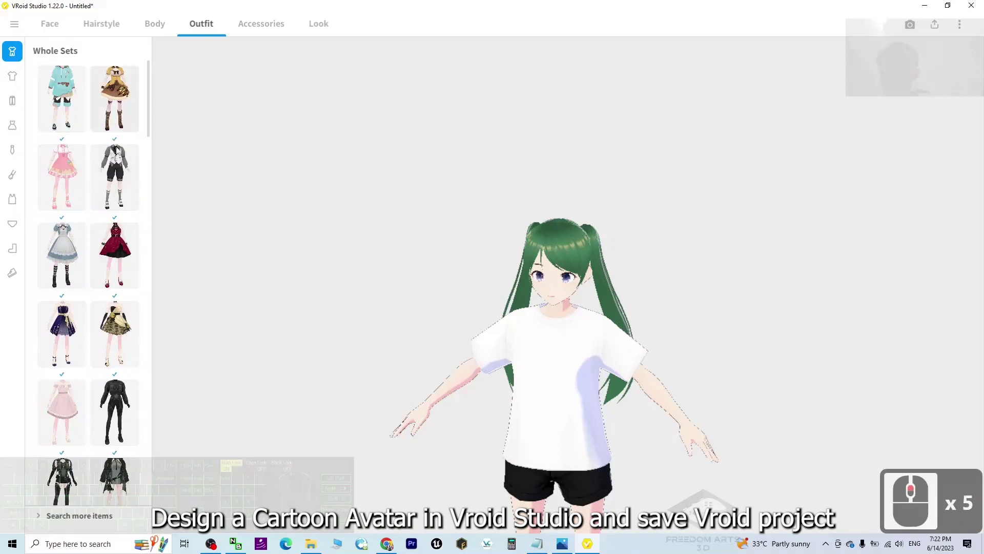
{"action": "left_click", "coordinate": [125, 269]}
{"action": "left_click", "coordinate": [633, 341]}
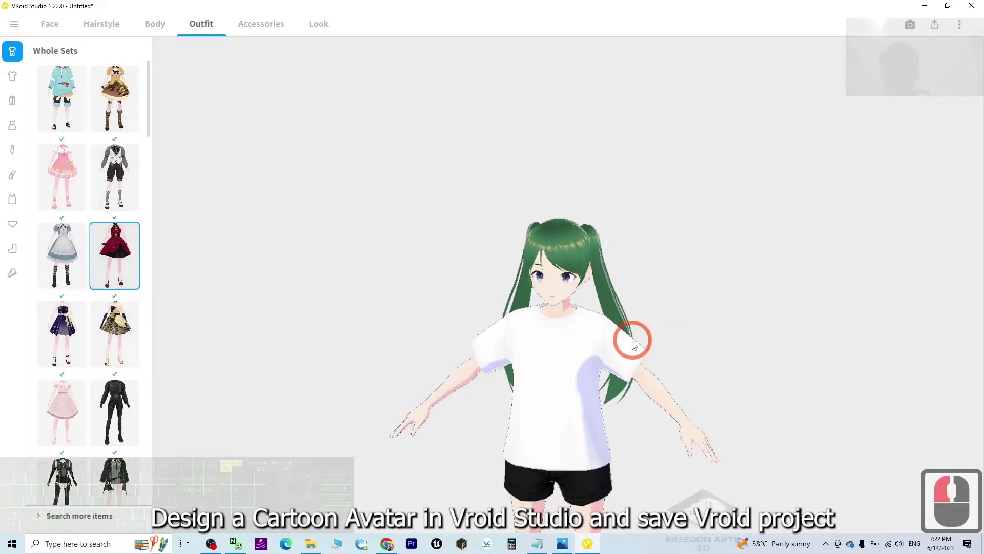
{"action": "scroll", "coordinate": [636, 407], "scroll_direction": "down", "scroll_amount": 1}
{"action": "scroll", "coordinate": [636, 410], "scroll_direction": "down", "scroll_amount": 3}
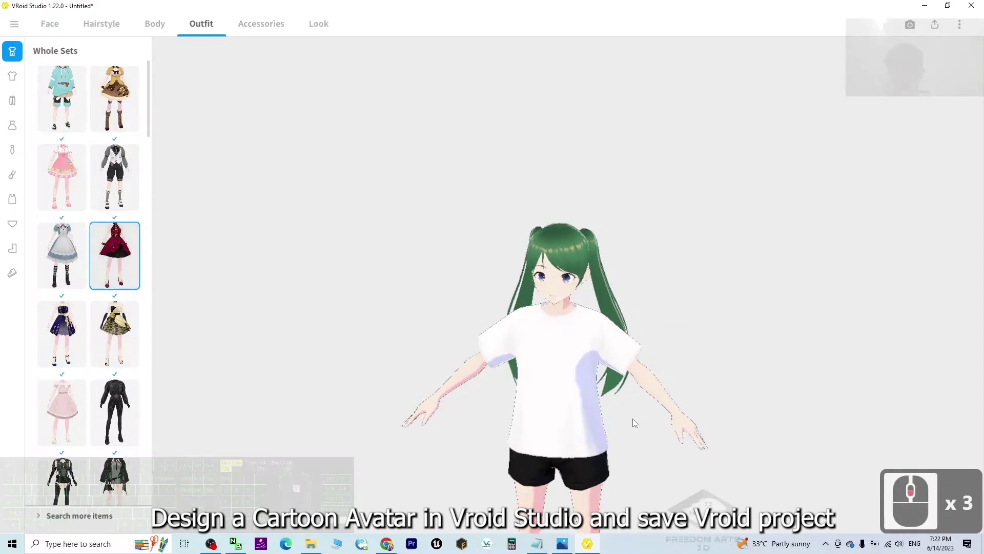
{"action": "scroll", "coordinate": [634, 419], "scroll_direction": "down", "scroll_amount": 7}
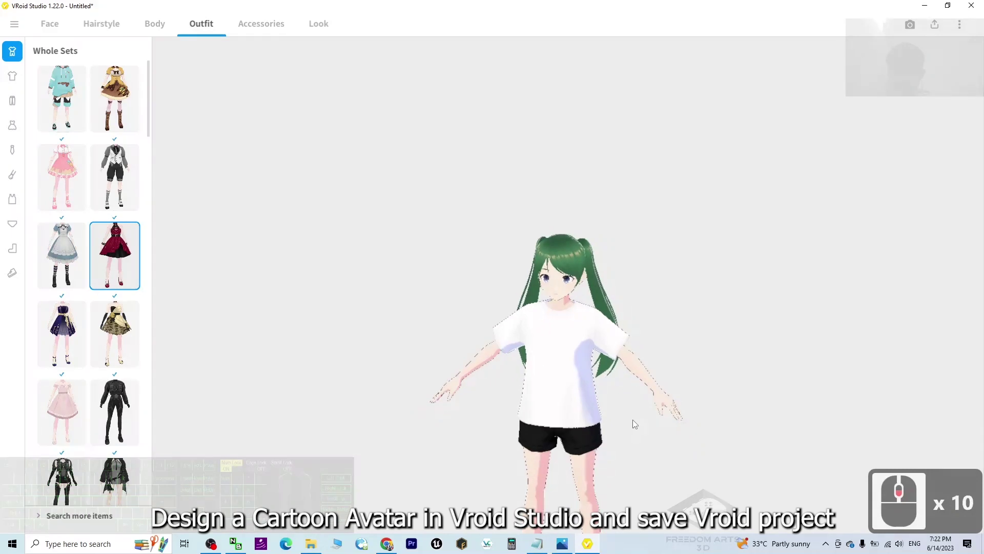
{"action": "scroll", "coordinate": [633, 421], "scroll_direction": "down", "scroll_amount": 7}
{"action": "scroll", "coordinate": [633, 420], "scroll_direction": "down", "scroll_amount": 1}
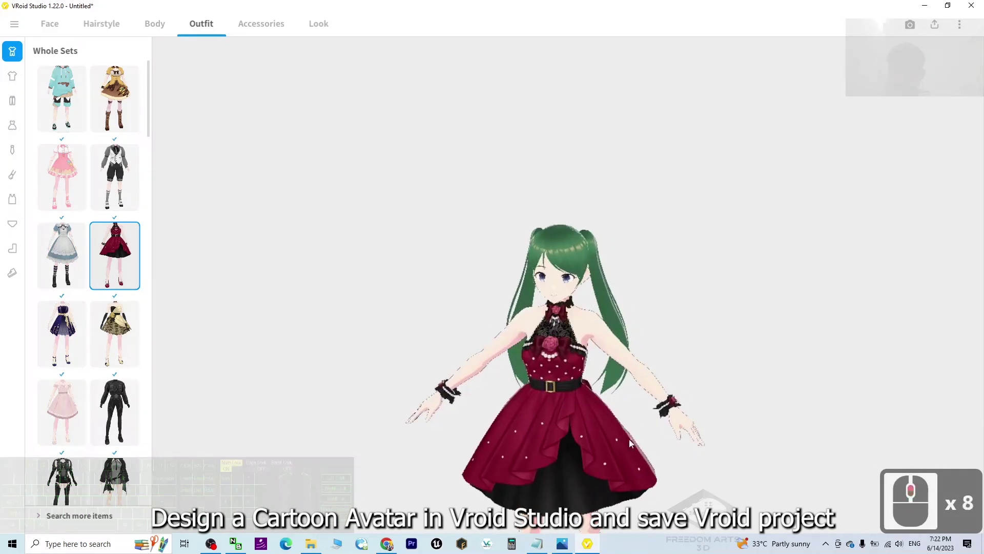
{"action": "scroll", "coordinate": [629, 431], "scroll_direction": "up", "scroll_amount": 3}
Step: Inspect the outfit in a full-body three-quarter view, then un-maximize the window
{"action": "mouse_move", "coordinate": [629, 416]}
{"action": "left_mouse_down", "text": "alt"}
{"action": "mouse_move", "coordinate": [451, 391]}
{"action": "mouse_move", "coordinate": [481, 392]}
{"action": "mouse_move", "coordinate": [355, 390]}
{"action": "mouse_move", "coordinate": [428, 385]}
{"action": "mouse_move", "coordinate": [413, 397]}
{"action": "mouse_move", "coordinate": [390, 390]}
{"action": "left_mouse_up", "text": "alt"}
{"action": "scroll", "coordinate": [622, 287], "scroll_direction": "up", "scroll_amount": 3}
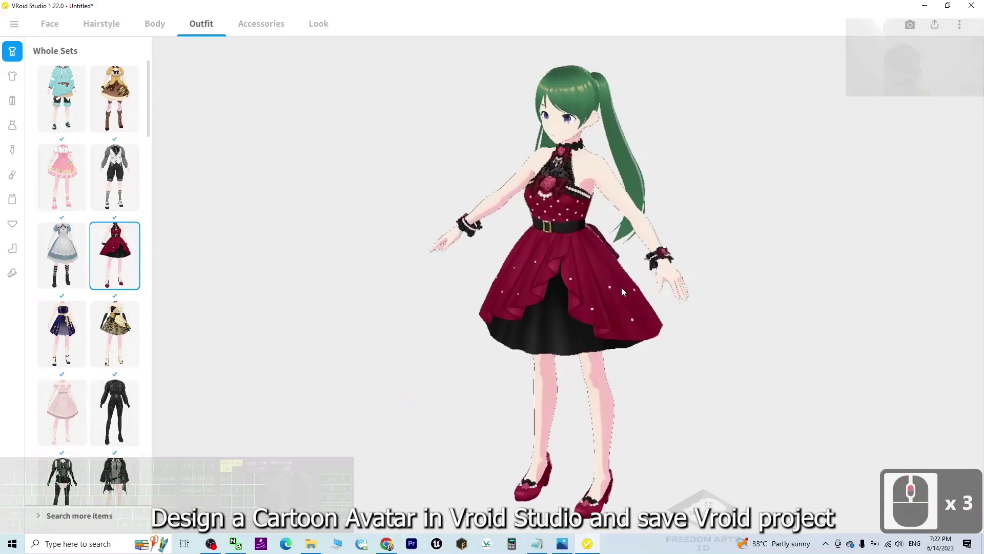
{"action": "left_click_drag", "start_coordinate": [698, 331], "coordinate": [681, 331]}
{"action": "key", "text": "alt"}
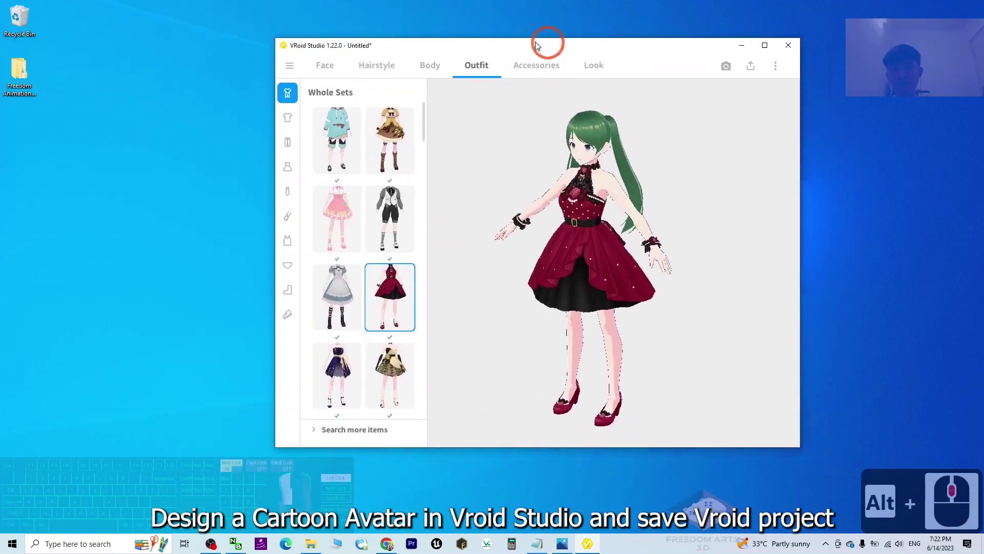
{"action": "left_click_drag", "start_coordinate": [331, 4], "coordinate": [553, 40]}
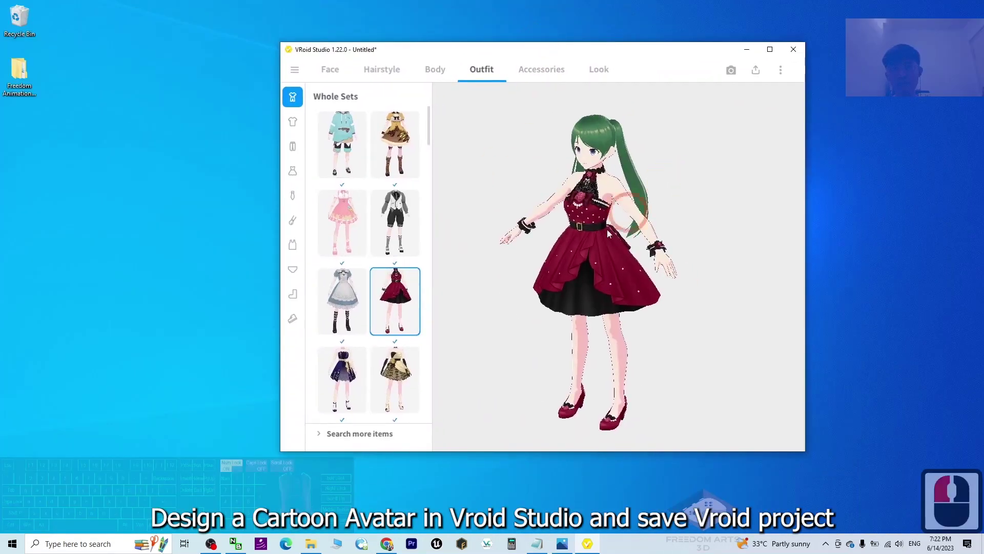
Step: Save the avatar project to the Desktop under the file name model01
{"action": "left_click", "coordinate": [295, 71]}
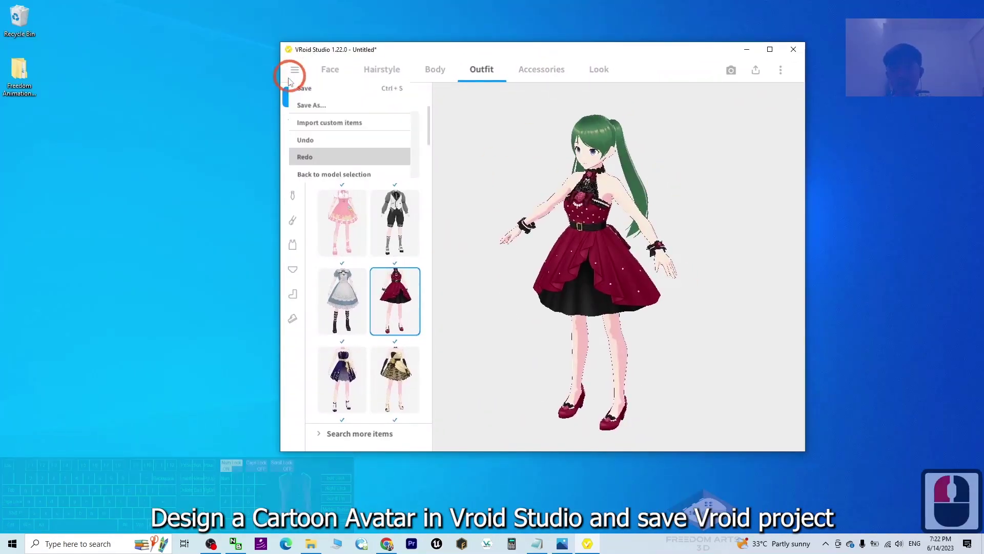
{"action": "left_click", "coordinate": [311, 105]}
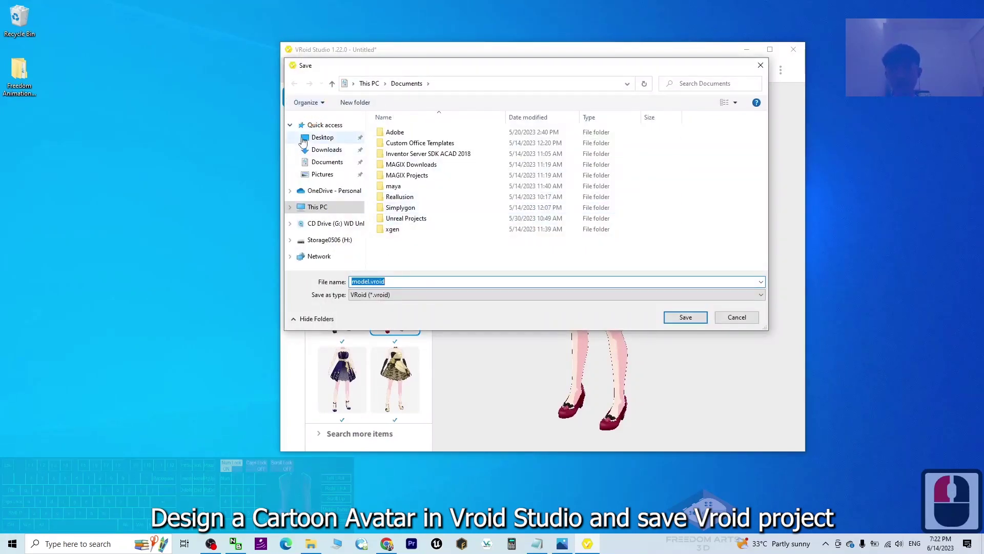
{"action": "left_click", "coordinate": [323, 137]}
{"action": "left_click", "coordinate": [370, 282]}
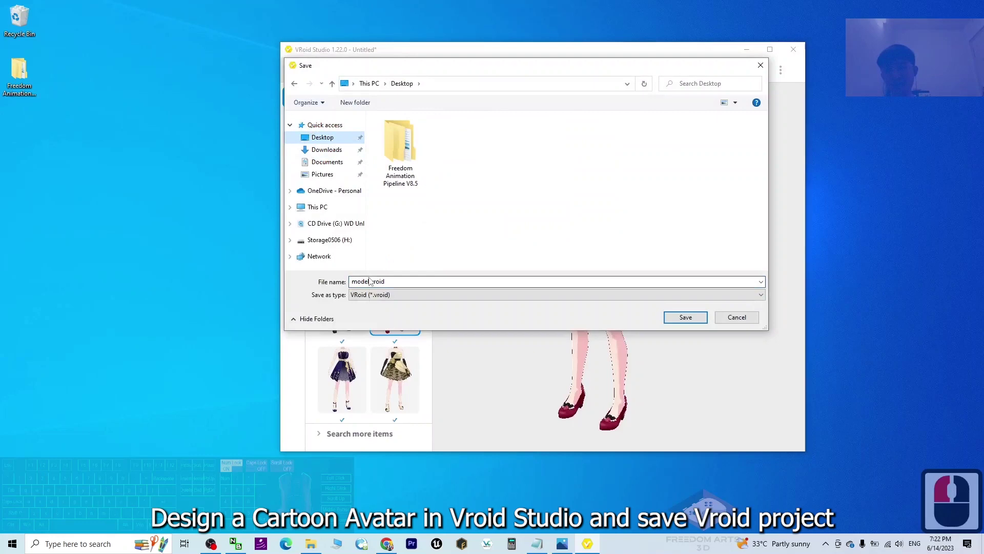
{"action": "double_click", "coordinate": [371, 282]}
{"action": "type", "text": "mode"}
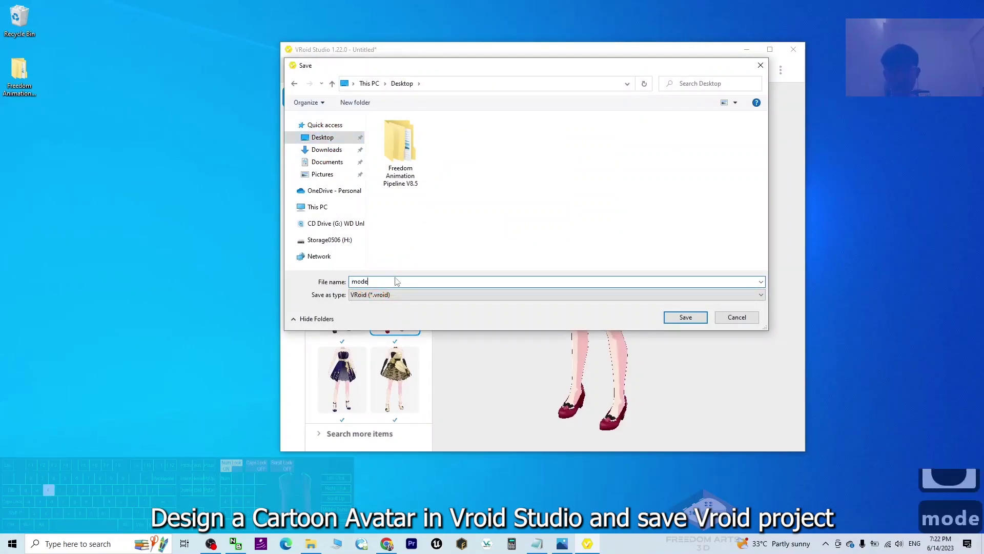
{"action": "type", "text": "l01"}
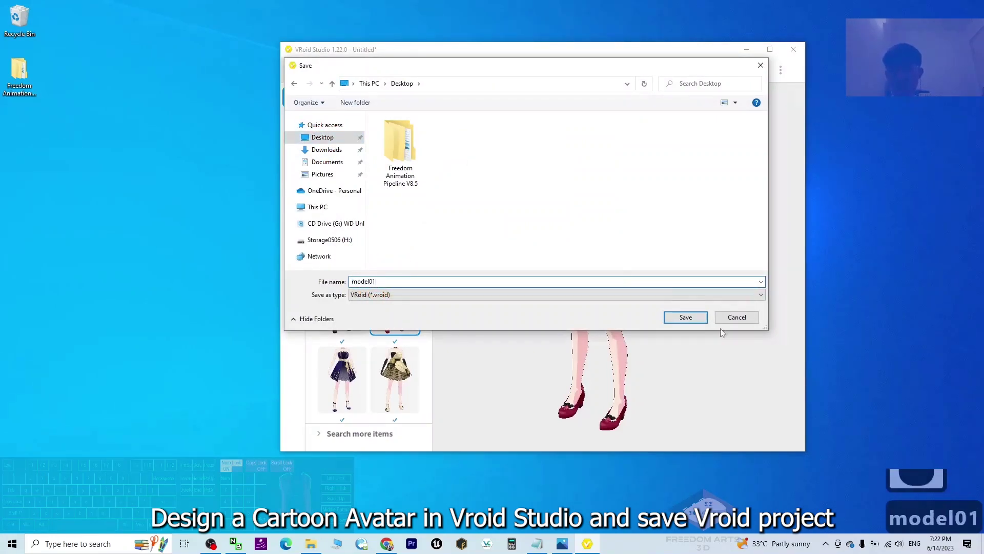
{"action": "left_click", "coordinate": [697, 318]}
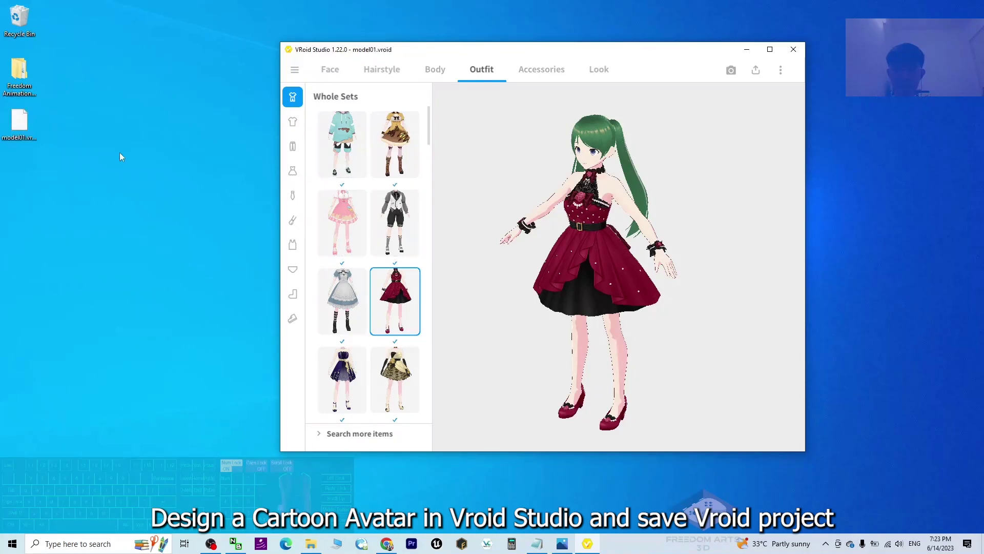
Step: Open the Export as VRM screen maximized and raise the avatar in the preview
{"action": "left_click", "coordinate": [96, 123]}
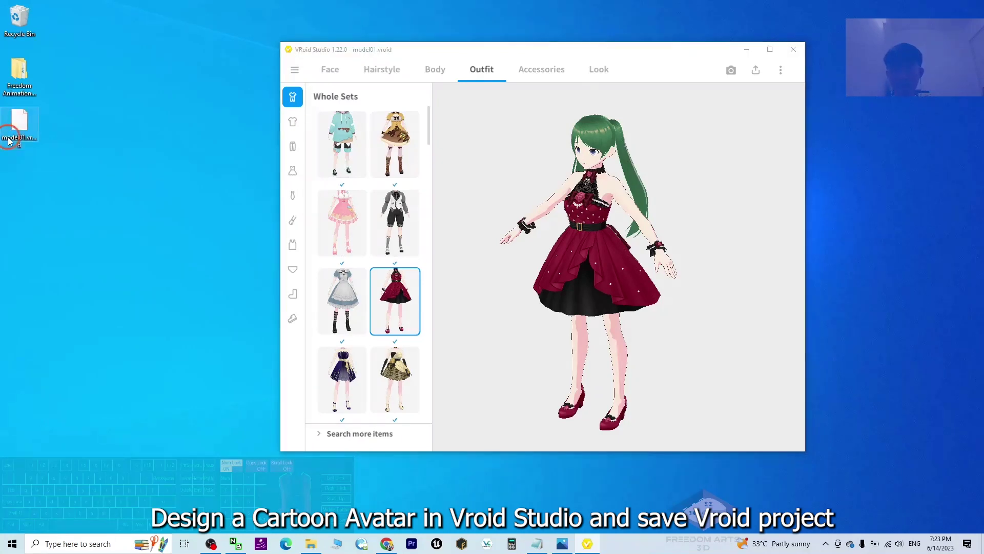
{"action": "left_click", "coordinate": [757, 70]}
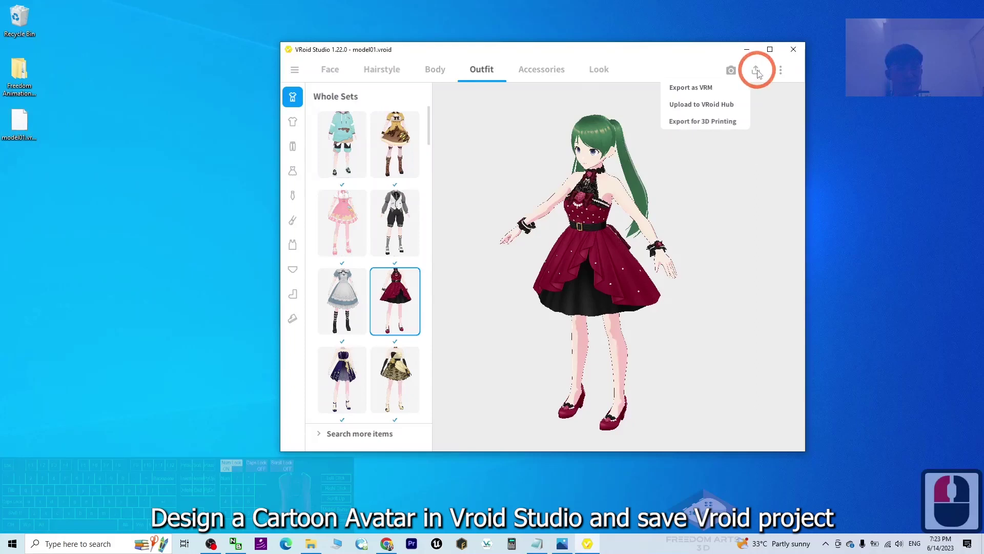
{"action": "left_click", "coordinate": [698, 90]}
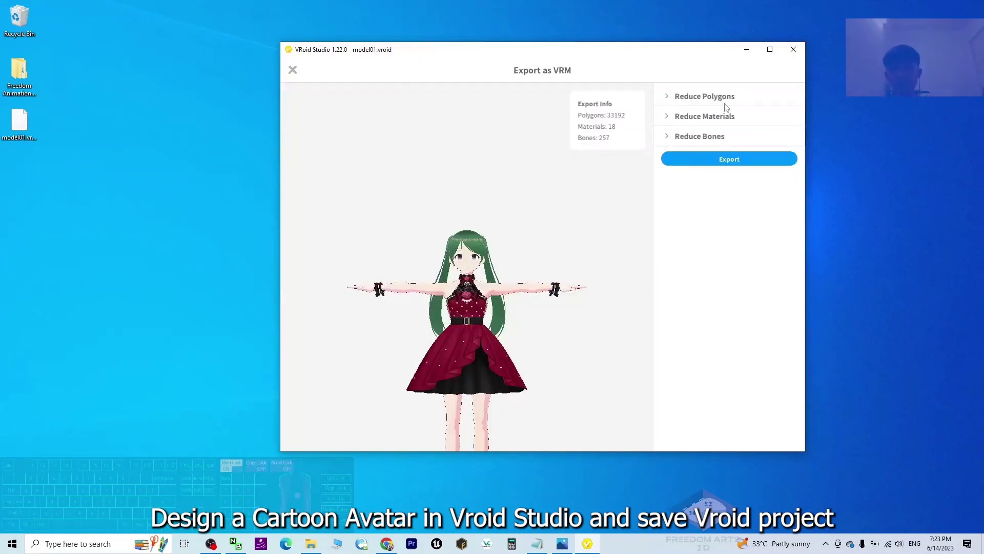
{"action": "left_click", "coordinate": [770, 48]}
{"action": "middle_click_drag", "start_coordinate": [430, 360], "coordinate": [440, 276]}
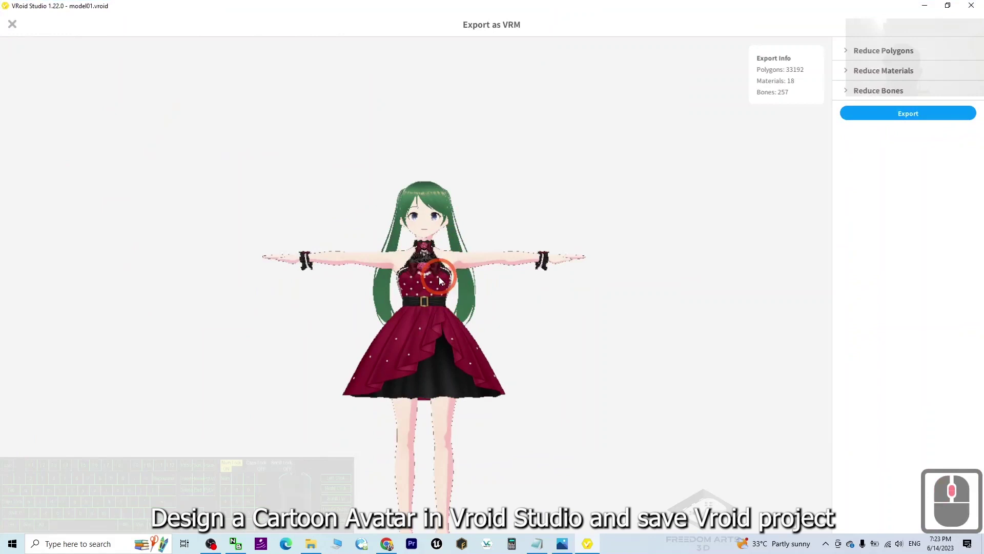
{"action": "scroll", "coordinate": [647, 323], "scroll_direction": "up", "scroll_amount": 2}
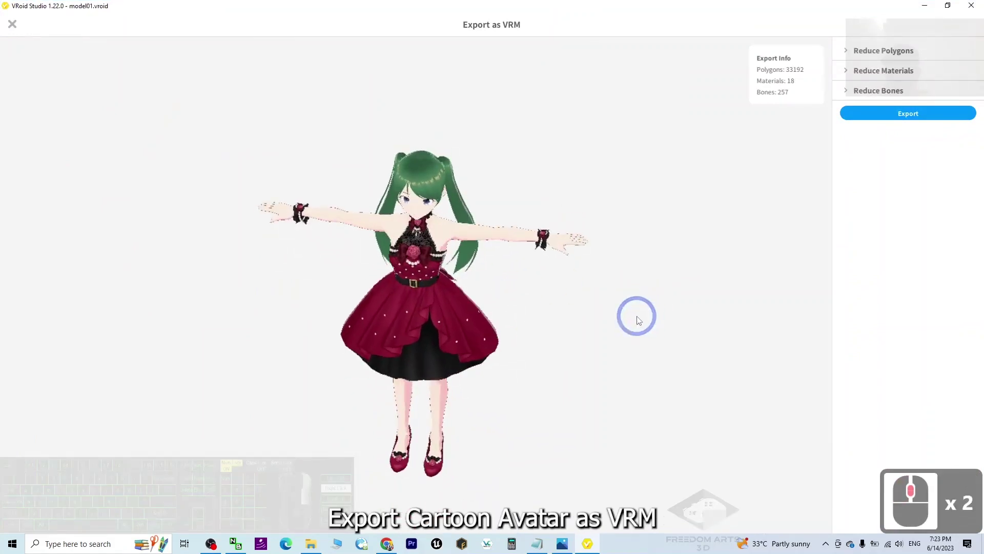
Step: Enter title model01 and creator Freedom in the VRM export settings
{"action": "right_click_drag", "start_coordinate": [638, 314], "coordinate": [934, 121]}
{"action": "left_click", "coordinate": [920, 116]}
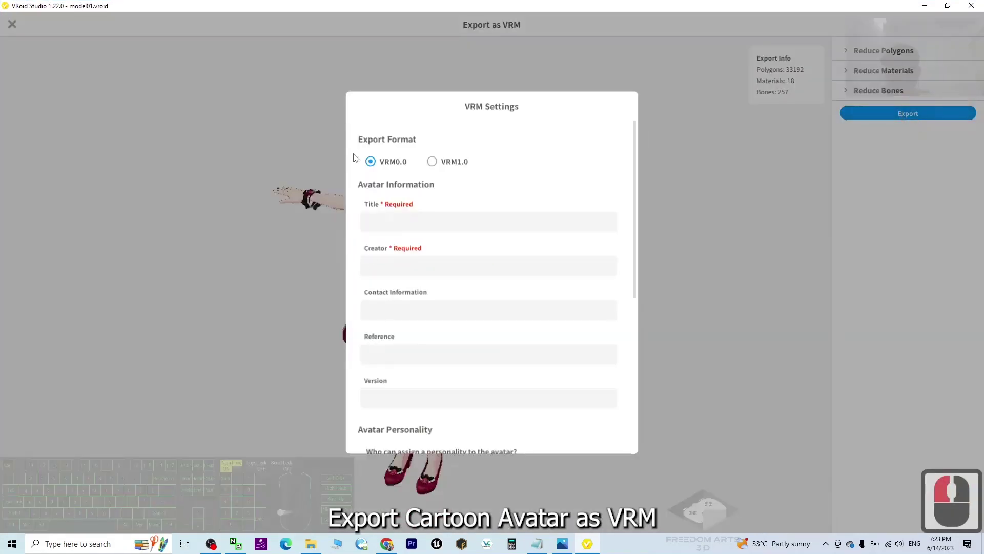
{"action": "left_click", "coordinate": [399, 226]}
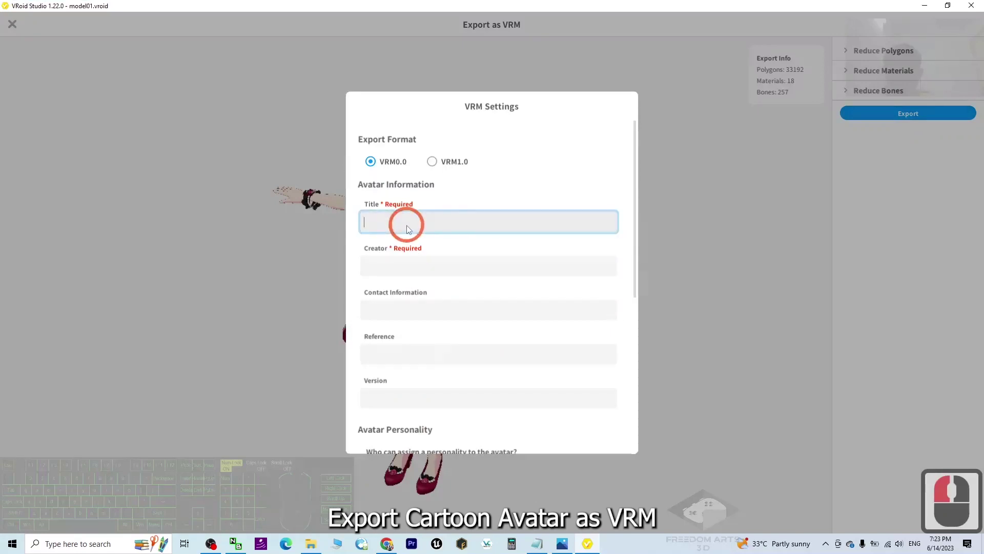
{"action": "type", "text": "model01"}
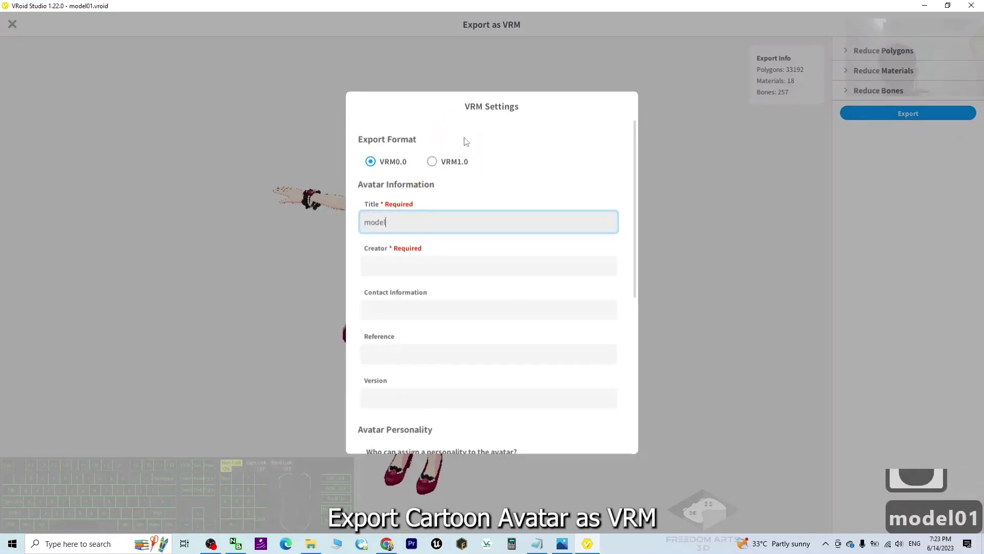
{"action": "left_click", "coordinate": [429, 268]}
{"action": "type", "text": "F"}
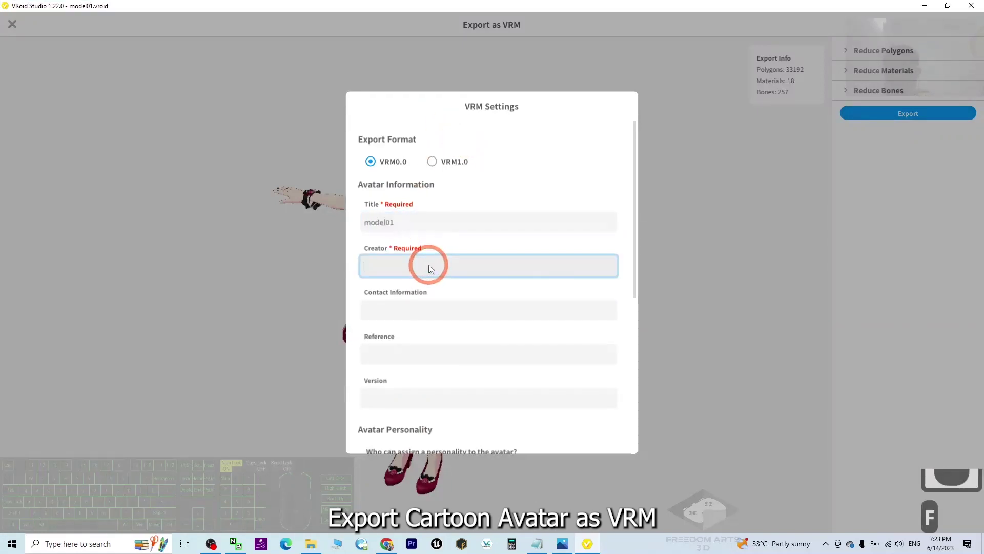
{"action": "type", "text": "reedom"}
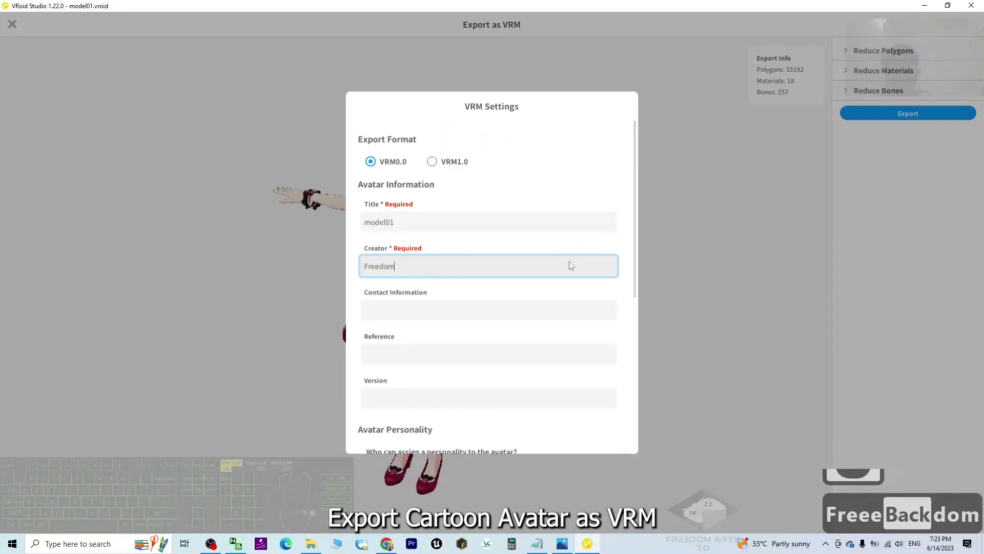
{"action": "left_click_drag", "start_coordinate": [634, 244], "coordinate": [618, 376]}
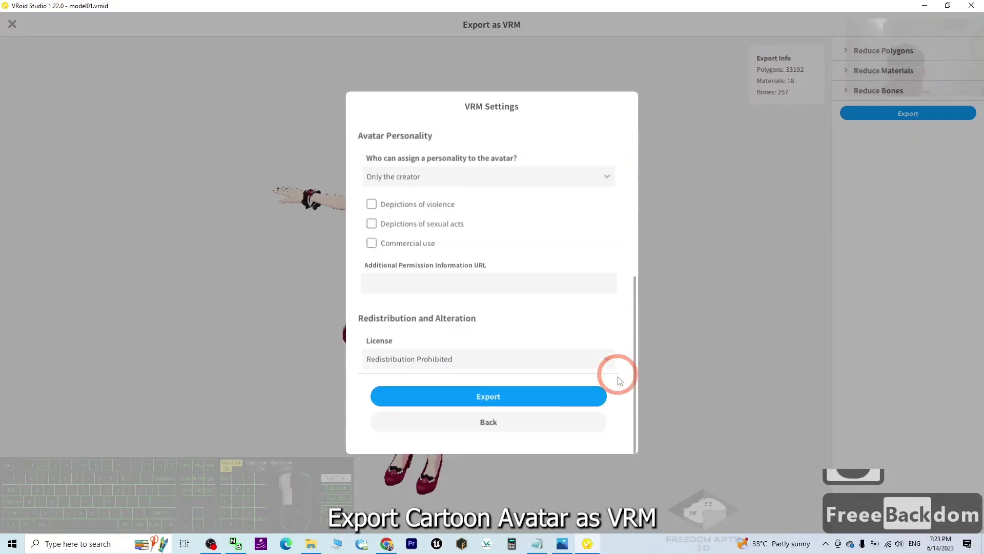
Step: Export the avatar as model01.vrm to the Desktop
{"action": "left_click", "coordinate": [501, 397]}
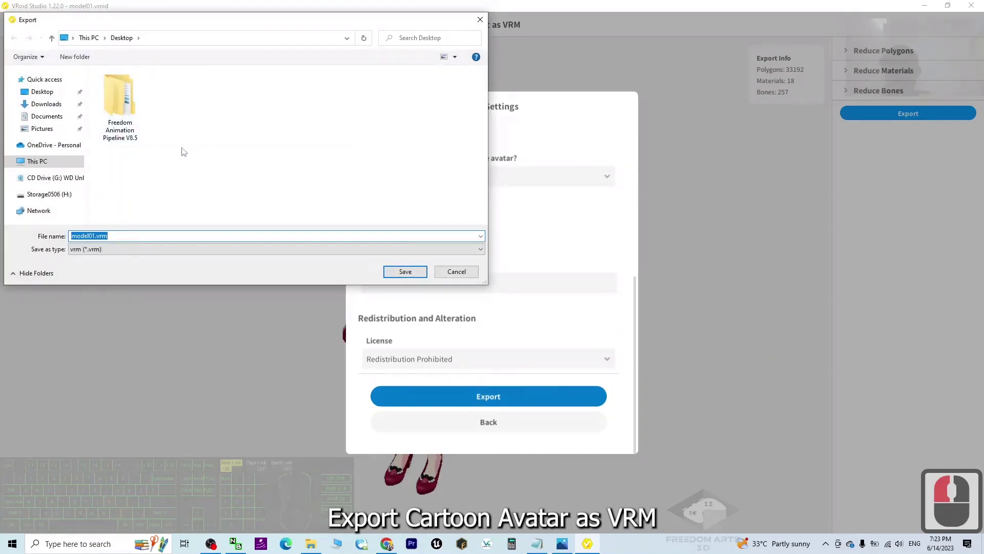
{"action": "left_click", "coordinate": [41, 91]}
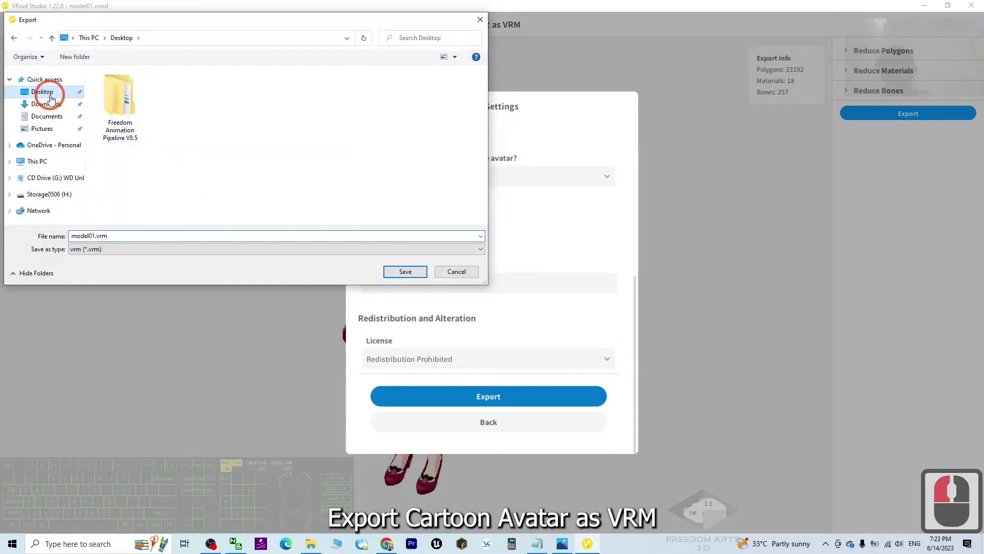
{"action": "left_click", "coordinate": [89, 235]}
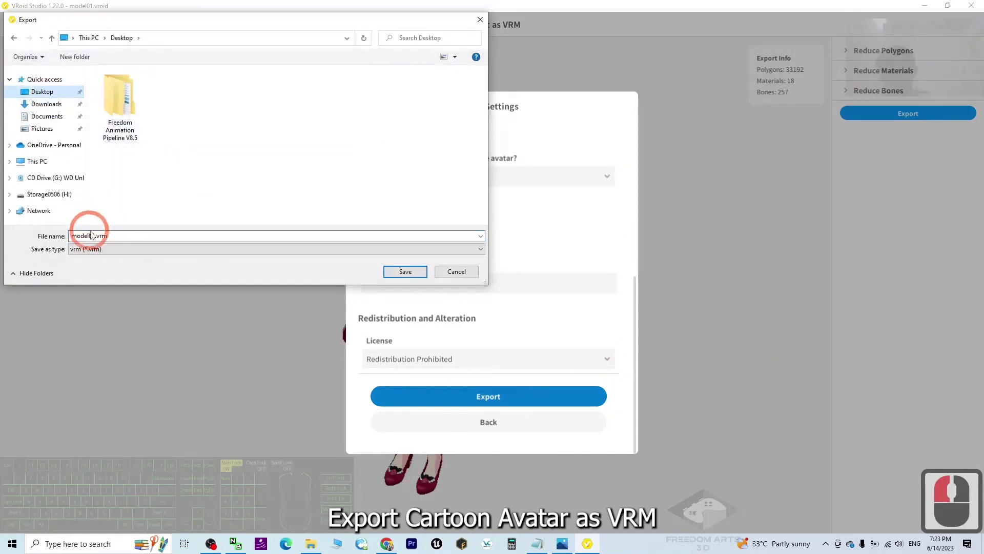
{"action": "left_click", "coordinate": [406, 272]}
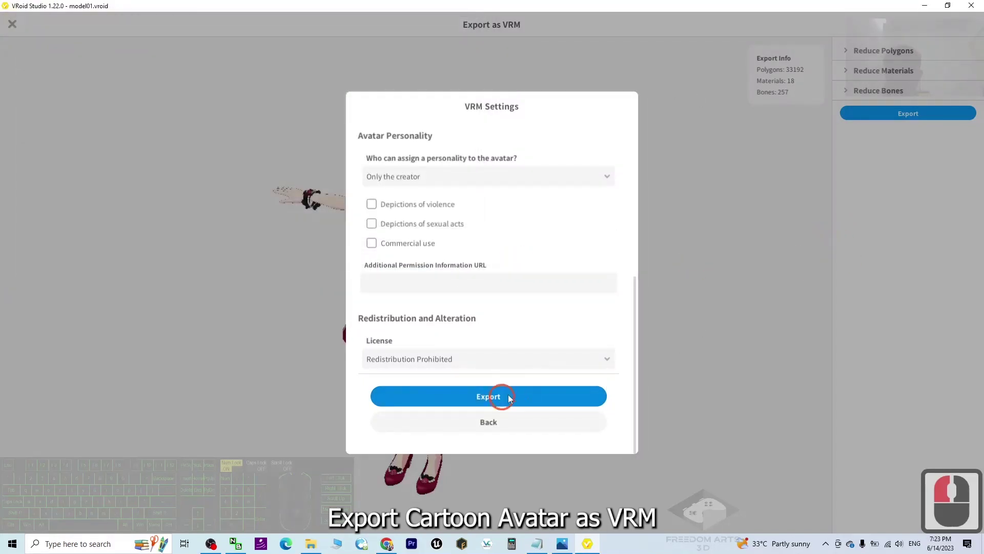
Step: Check the exported model01.vrm on the desktop and close VRoid Studio
{"action": "left_click", "coordinate": [825, 330]}
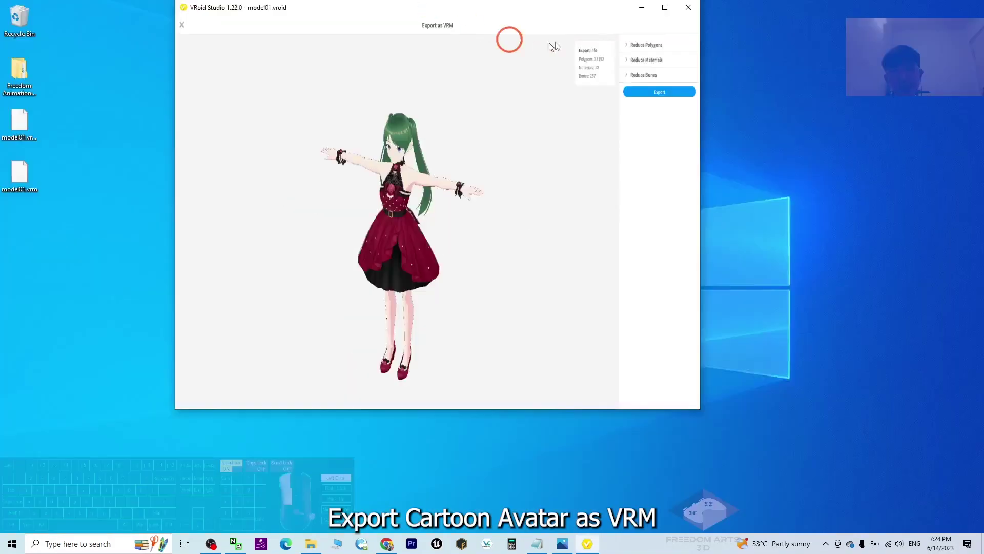
{"action": "left_click_drag", "start_coordinate": [444, 5], "coordinate": [536, 62]}
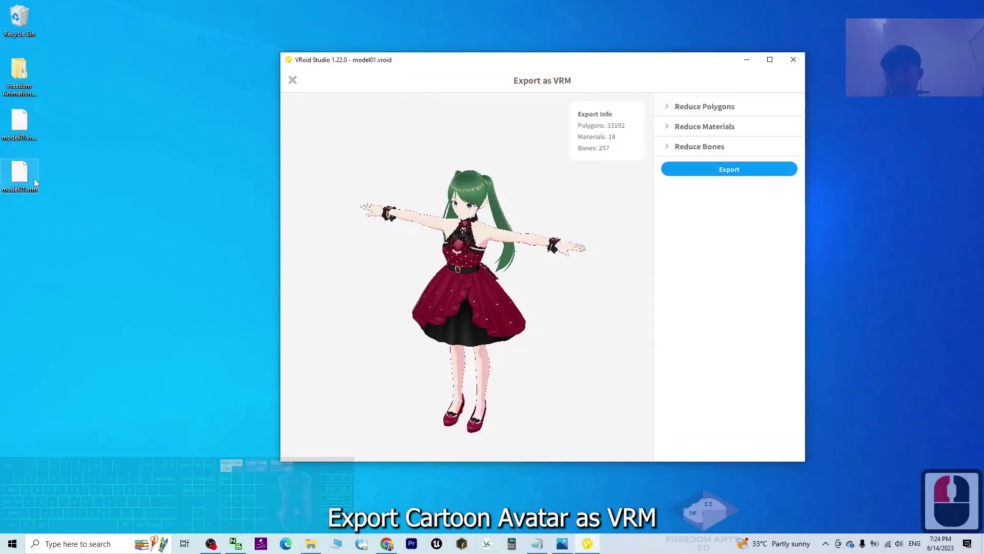
{"action": "left_click", "coordinate": [23, 188]}
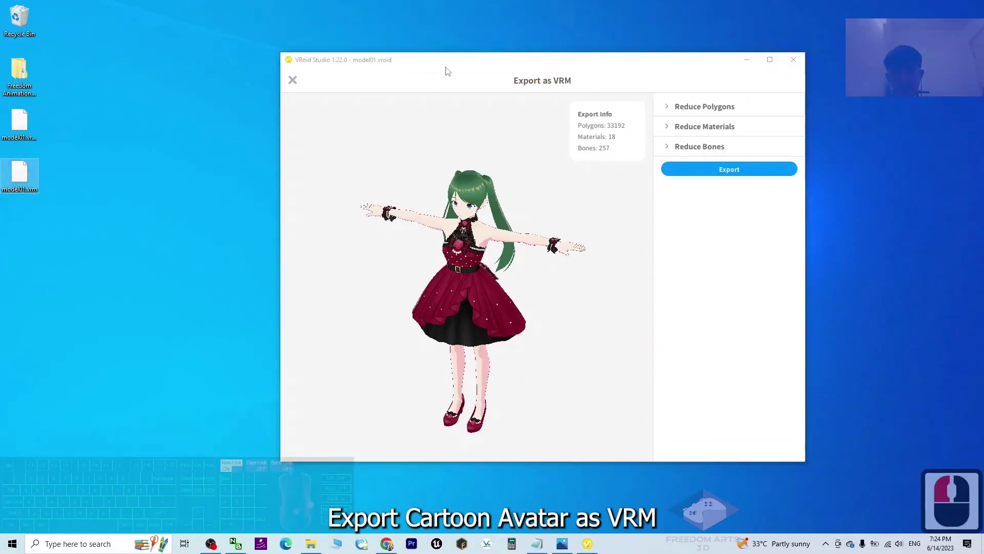
{"action": "left_click_drag", "start_coordinate": [496, 65], "coordinate": [436, 93]}
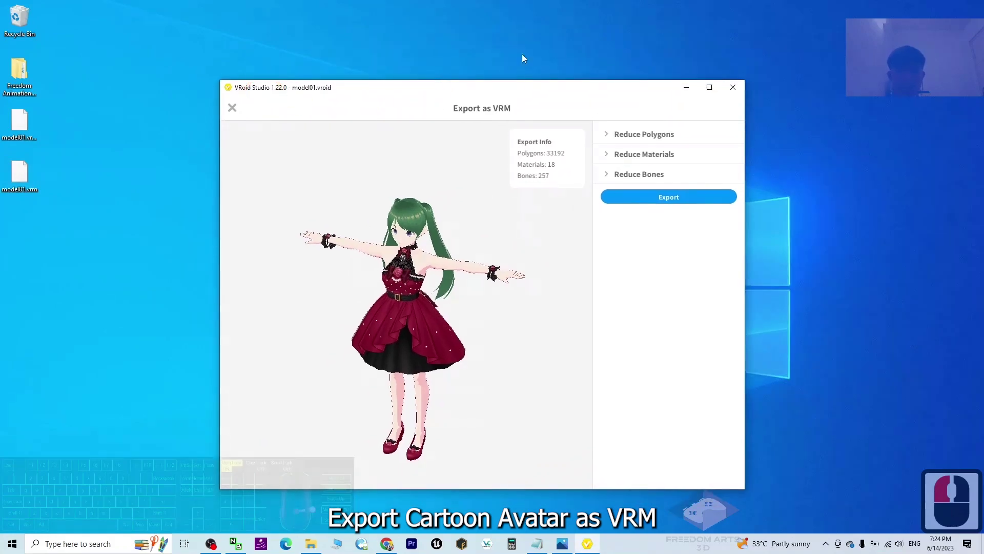
{"action": "left_click", "coordinate": [731, 88]}
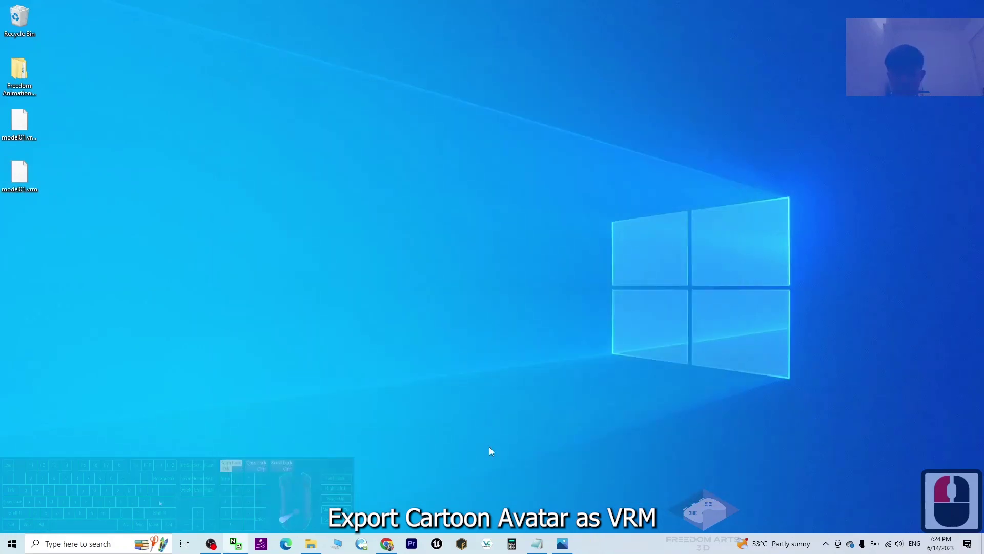
Step: Open the notes.txt download-links file in Notepad
{"action": "left_click", "coordinate": [211, 543]}
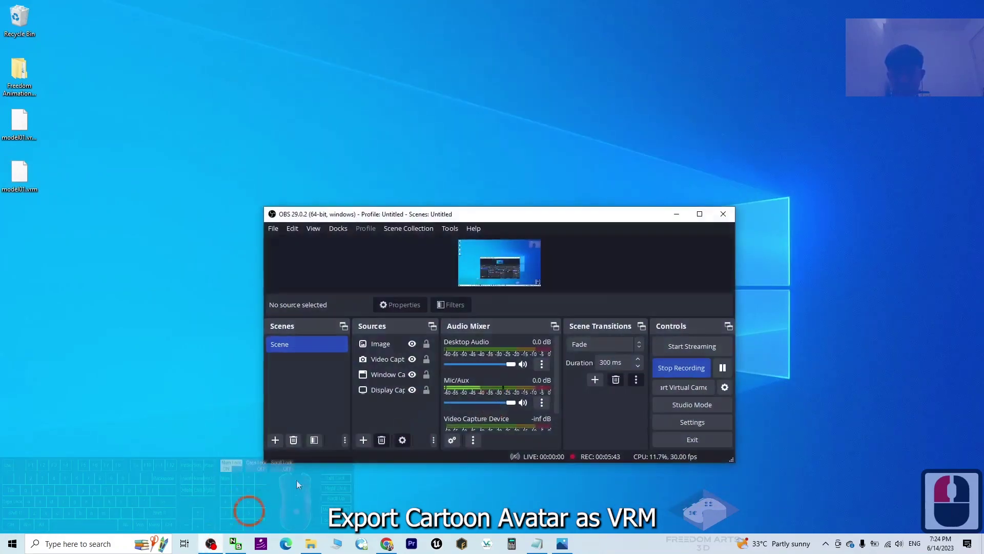
{"action": "left_click", "coordinate": [724, 367]}
{"action": "left_click", "coordinate": [676, 214]}
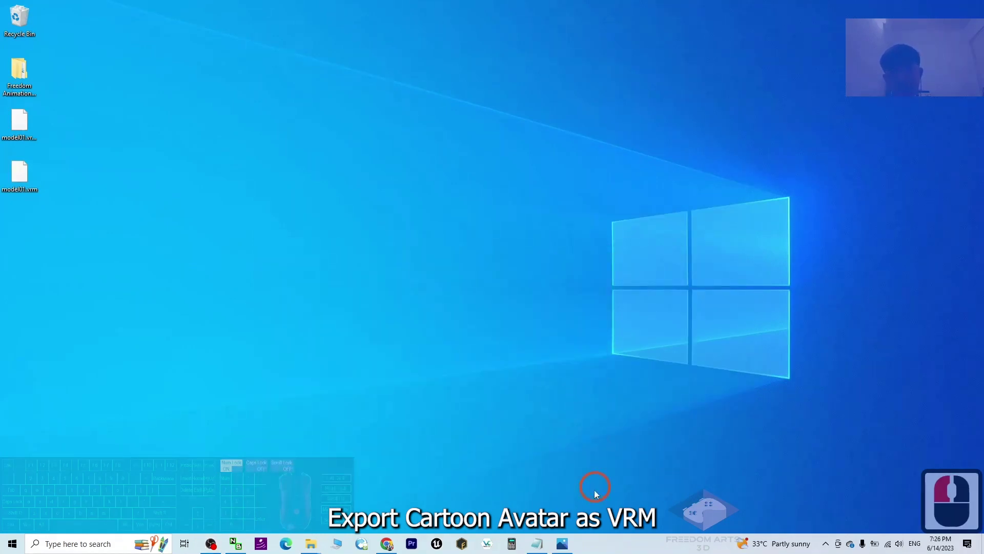
Step: Highlight the 'Vroid to FBX Converter' heading and its freedom3d.art link in the notes
{"action": "left_click", "coordinate": [537, 543]}
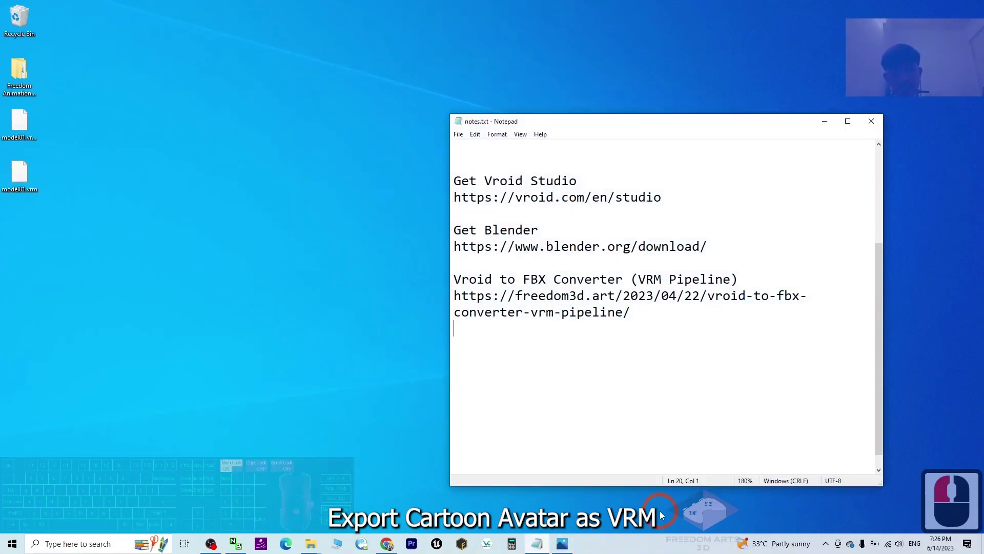
{"action": "scroll", "coordinate": [662, 286], "scroll_direction": "up", "scroll_amount": 15}
{"action": "scroll", "coordinate": [644, 310], "scroll_direction": "down", "scroll_amount": 3}
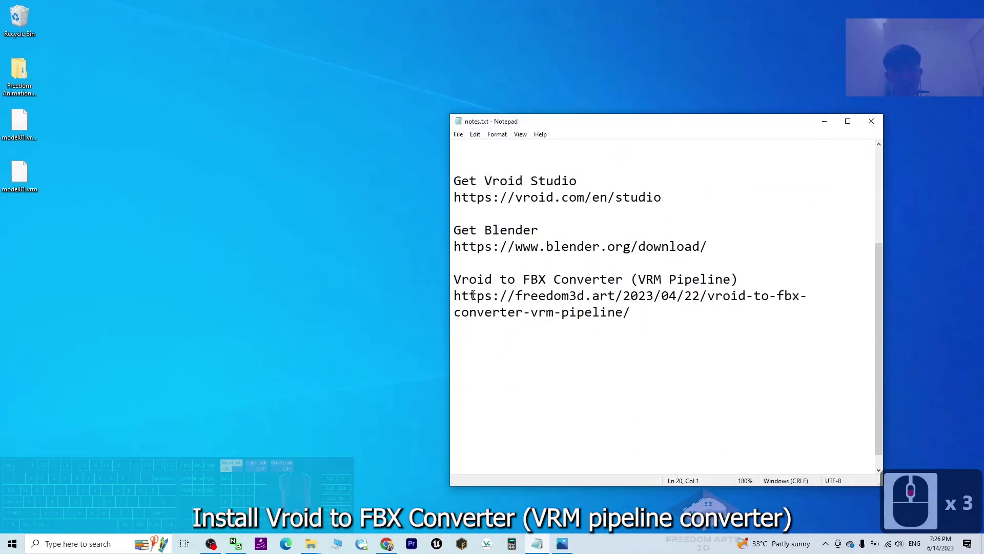
{"action": "left_click_drag", "start_coordinate": [455, 280], "coordinate": [626, 279]}
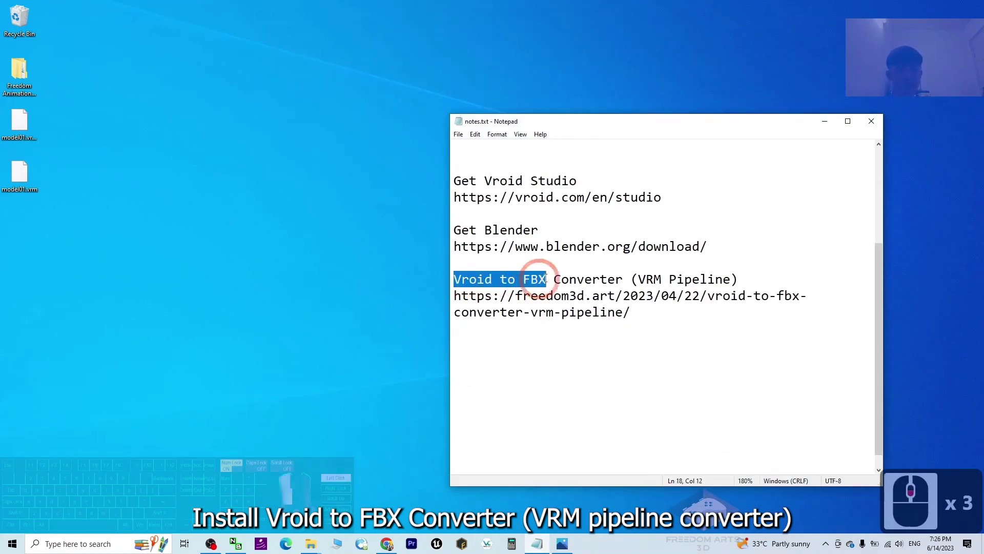
{"action": "left_click", "coordinate": [479, 282]}
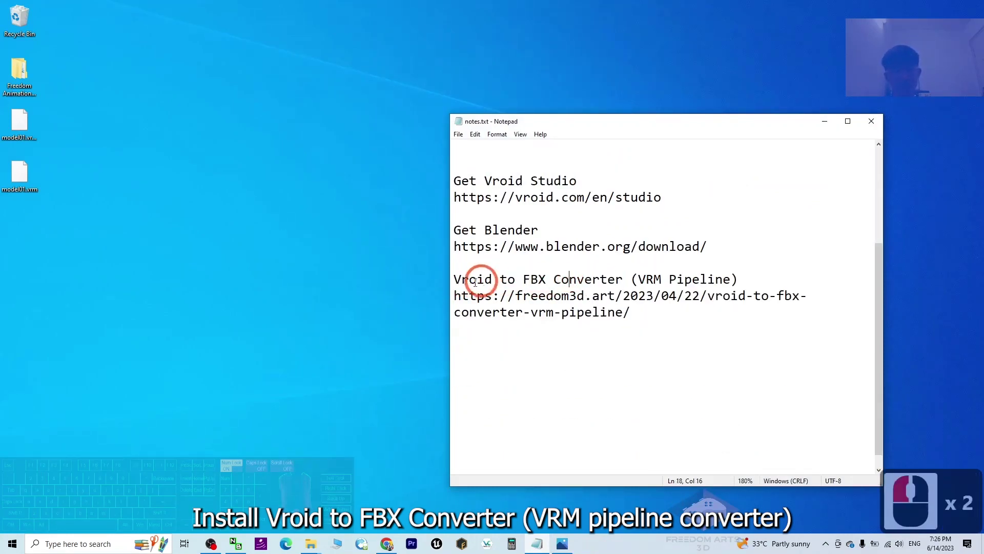
{"action": "left_click_drag", "start_coordinate": [450, 279], "coordinate": [622, 279]}
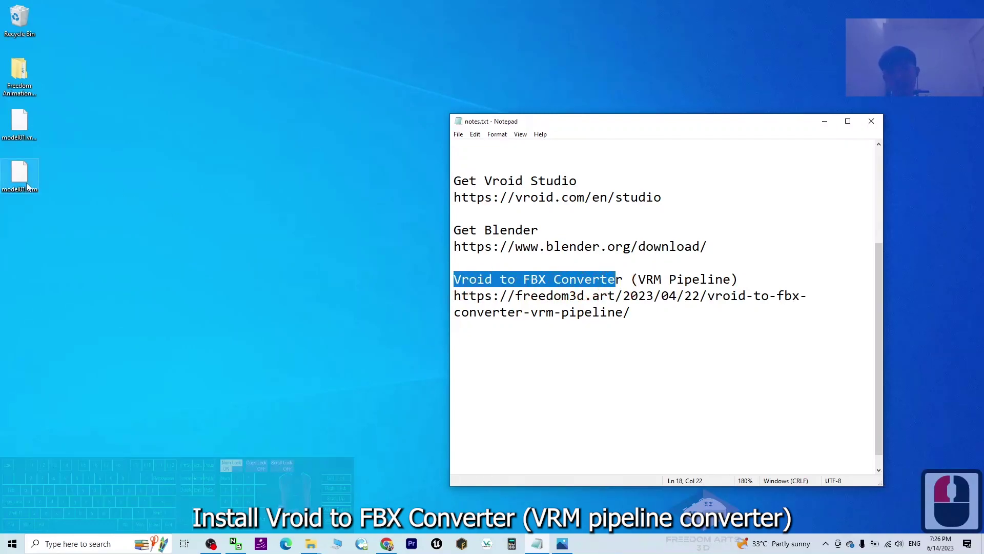
{"action": "left_click", "coordinate": [20, 177]}
{"action": "left_click", "coordinate": [623, 311]}
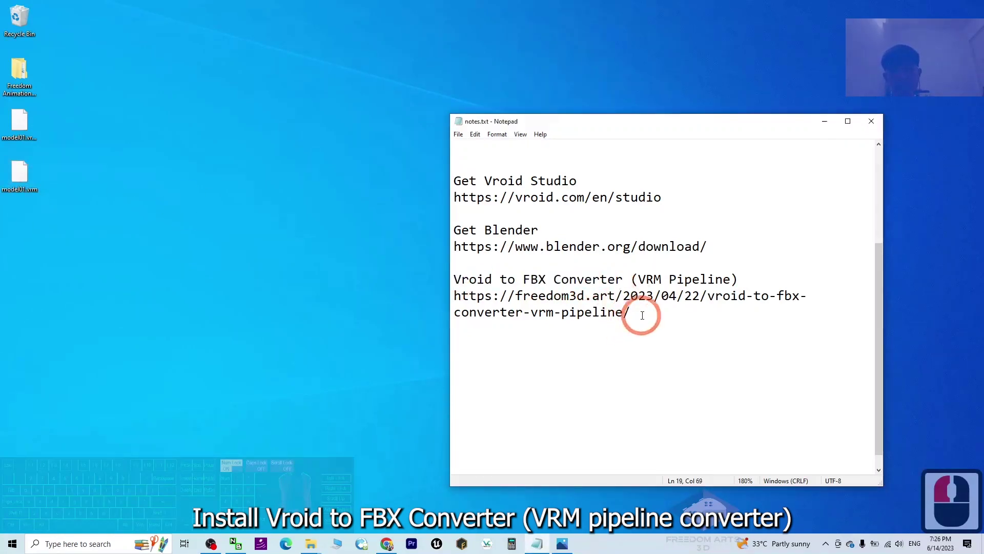
{"action": "mouse_move", "coordinate": [642, 314]}
{"action": "left_mouse_down"}
{"action": "mouse_move", "coordinate": [465, 310]}
{"action": "mouse_move", "coordinate": [457, 302]}
{"action": "left_mouse_up"}
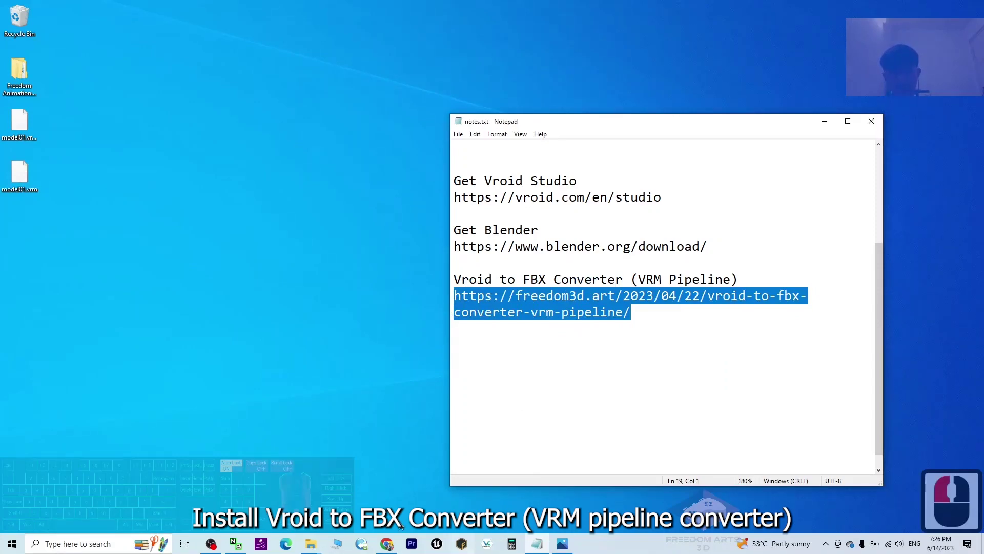
Step: View the freedom3d.art Vroid to FBX Converter page and its Gumroad download link
{"action": "left_click", "coordinate": [387, 544]}
{"action": "scroll", "coordinate": [361, 154], "scroll_direction": "up", "scroll_amount": 5}
{"action": "scroll", "coordinate": [351, 222], "scroll_direction": "up", "scroll_amount": 4}
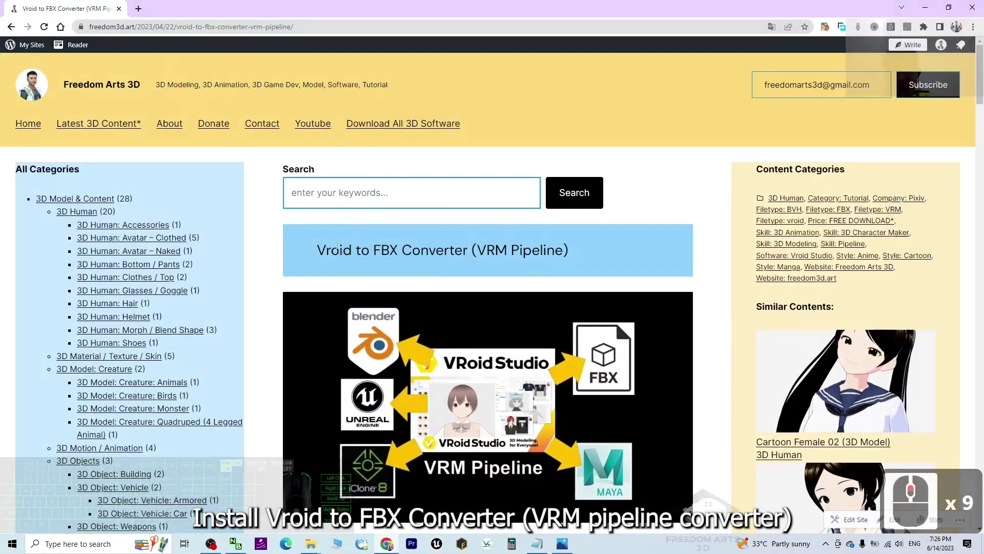
{"action": "left_click_drag", "start_coordinate": [327, 248], "coordinate": [505, 246]}
{"action": "scroll", "coordinate": [539, 248], "scroll_direction": "down", "scroll_amount": 4}
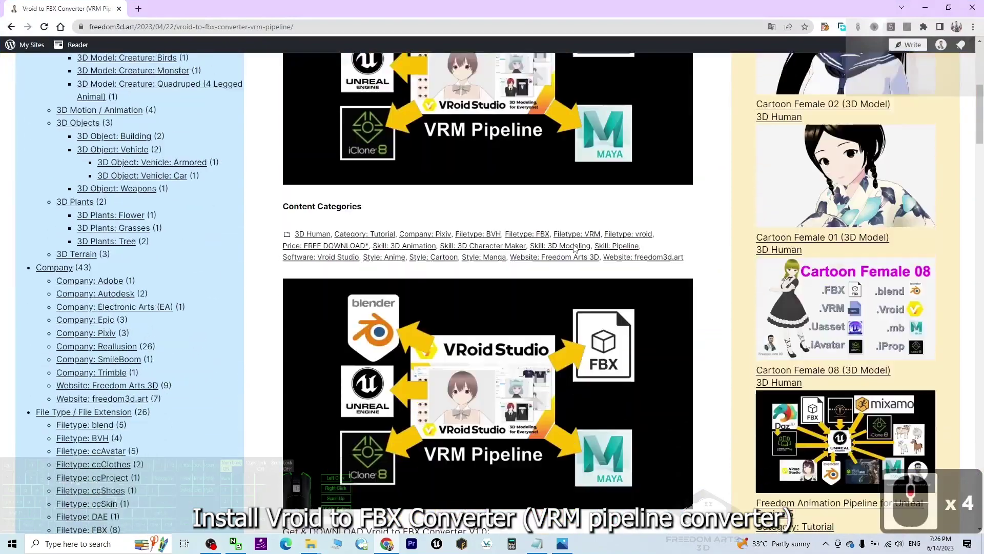
{"action": "scroll", "coordinate": [574, 248], "scroll_direction": "down", "scroll_amount": 4}
{"action": "scroll", "coordinate": [461, 293], "scroll_direction": "up", "scroll_amount": 2}
{"action": "scroll", "coordinate": [333, 328], "scroll_direction": "down", "scroll_amount": 2}
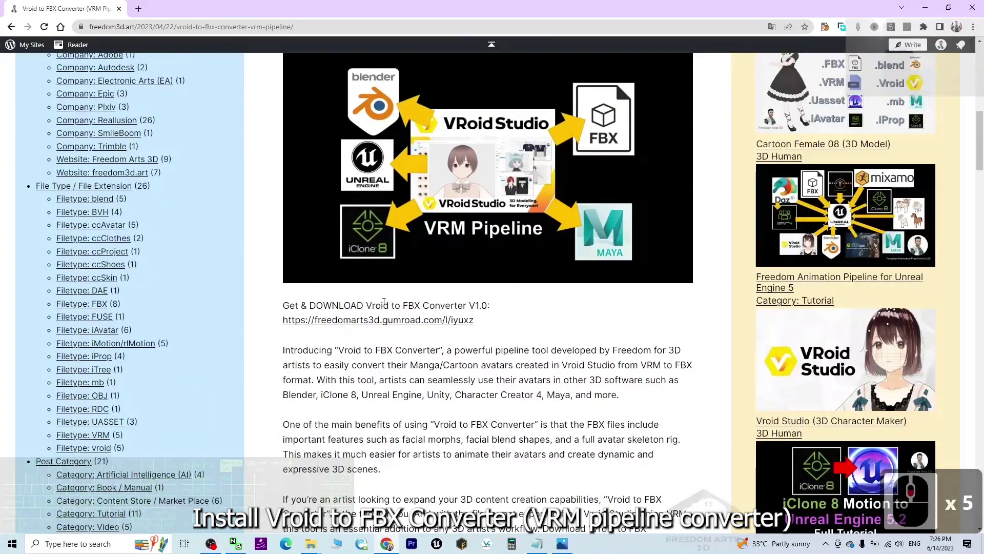
{"action": "left_click_drag", "start_coordinate": [384, 302], "coordinate": [473, 302]}
{"action": "left_click", "coordinate": [407, 314]}
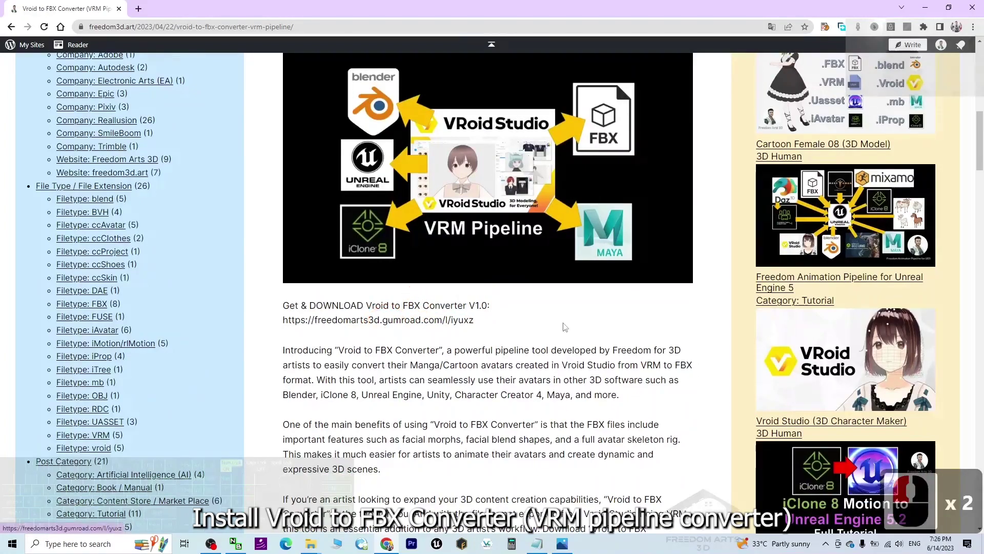
{"action": "scroll", "coordinate": [564, 327], "scroll_direction": "up", "scroll_amount": 2}
{"action": "scroll", "coordinate": [461, 326], "scroll_direction": "down", "scroll_amount": 2}
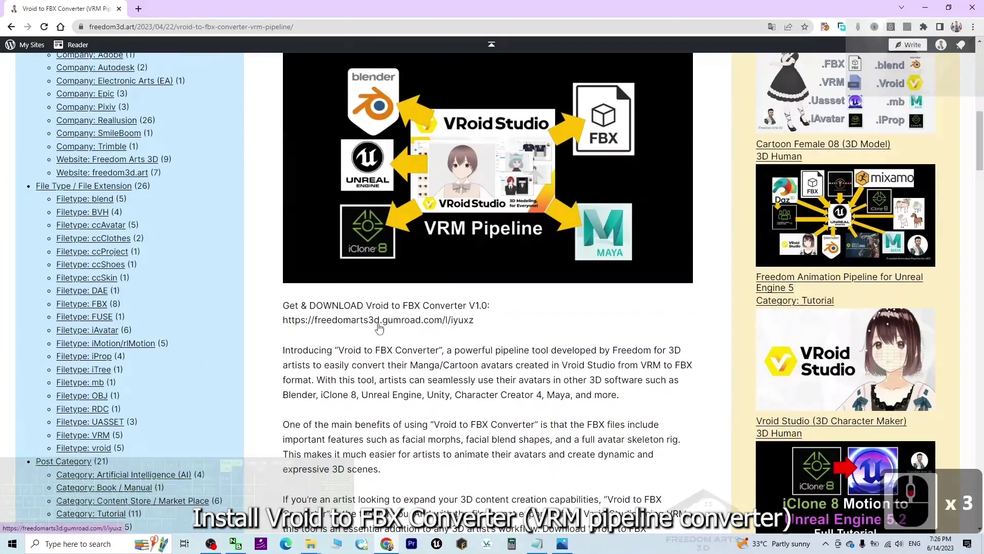
{"action": "scroll", "coordinate": [380, 328], "scroll_direction": "up", "scroll_amount": 1}
{"action": "scroll", "coordinate": [362, 269], "scroll_direction": "up", "scroll_amount": 3}
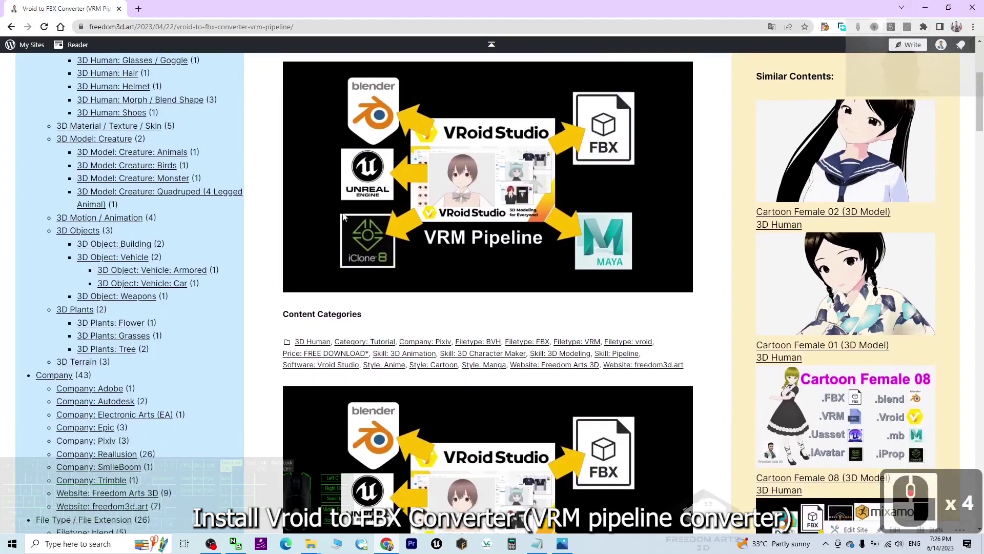
{"action": "scroll", "coordinate": [344, 218], "scroll_direction": "down", "scroll_amount": 4}
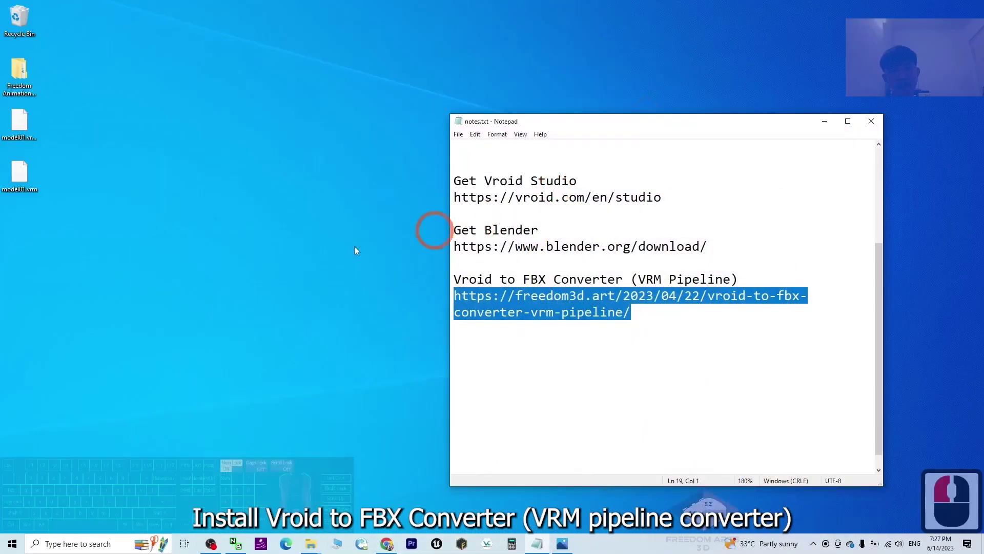
Step: Bring up the Vroid to FBX Converter V1.0 folder window, maximized
{"action": "left_click", "coordinate": [249, 308]}
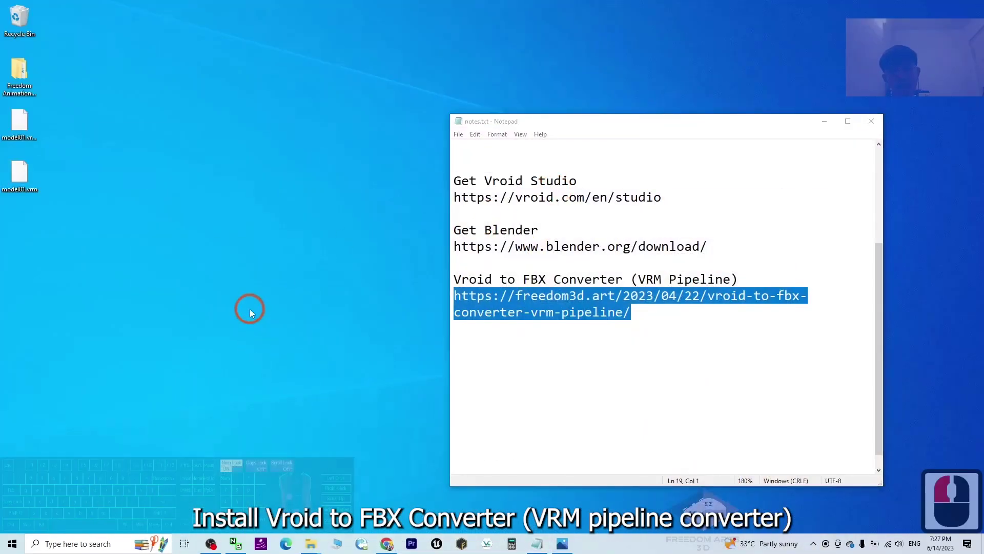
{"action": "left_click", "coordinate": [313, 544]}
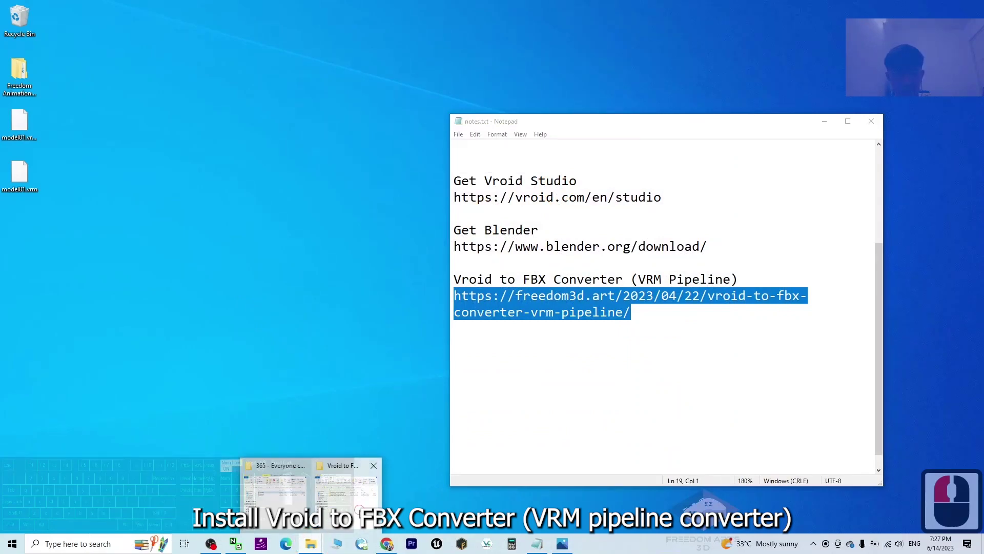
{"action": "left_click", "coordinate": [346, 486]}
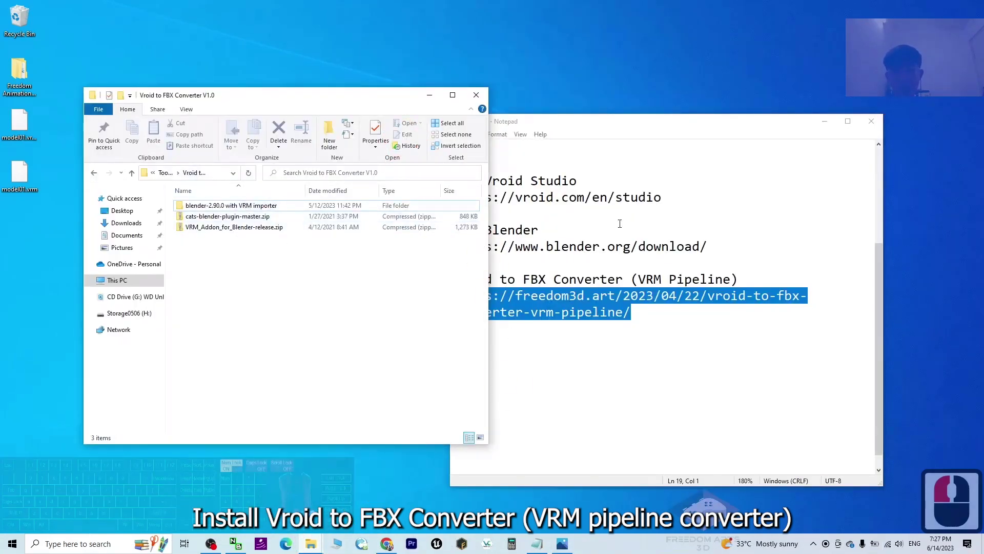
{"action": "left_click_drag", "start_coordinate": [368, 97], "coordinate": [364, 105]}
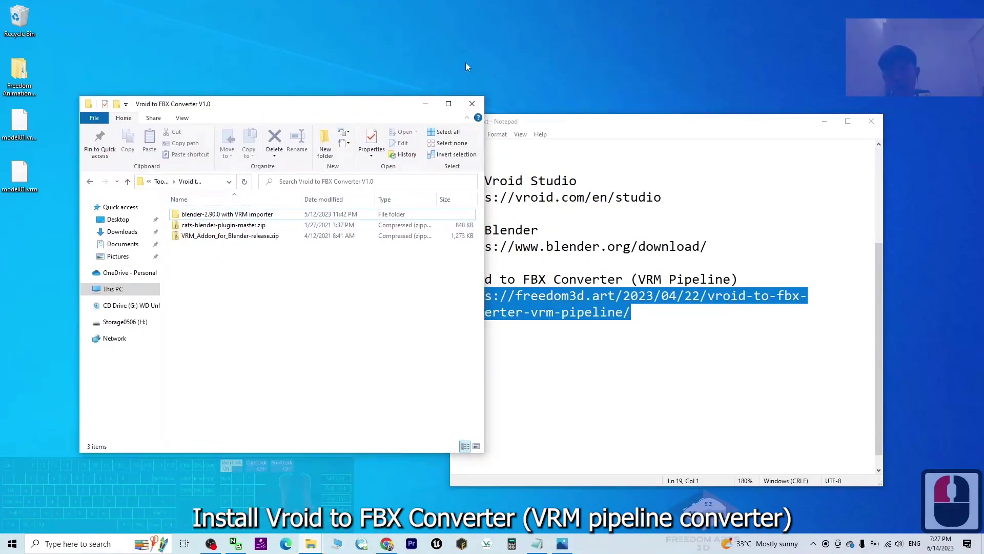
{"action": "left_click", "coordinate": [446, 104]}
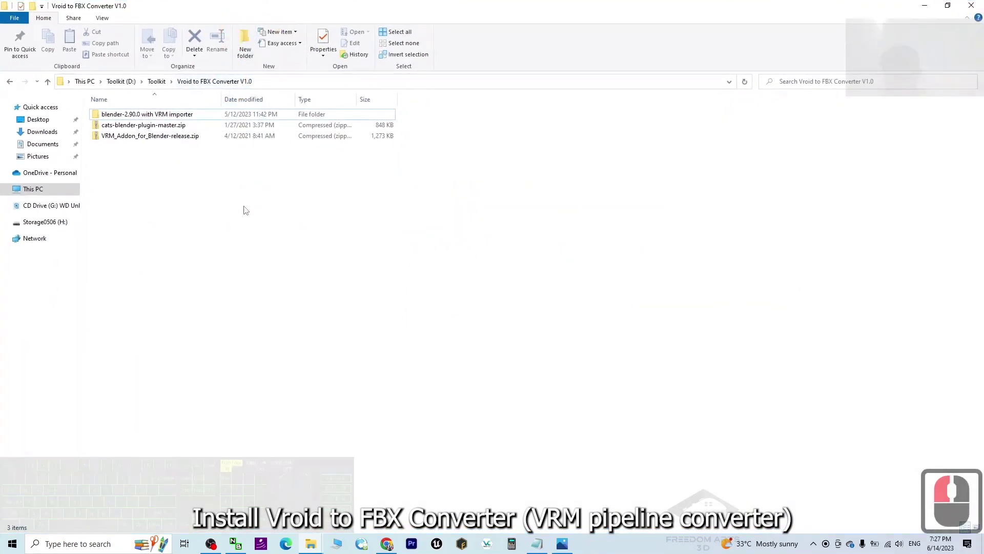
Step: Point out the converter items, including the cats-blender-plugin and VRM_Addon zip files
{"action": "double_click", "coordinate": [225, 179]}
{"action": "left_click_drag", "start_coordinate": [228, 177], "coordinate": [105, 109]}
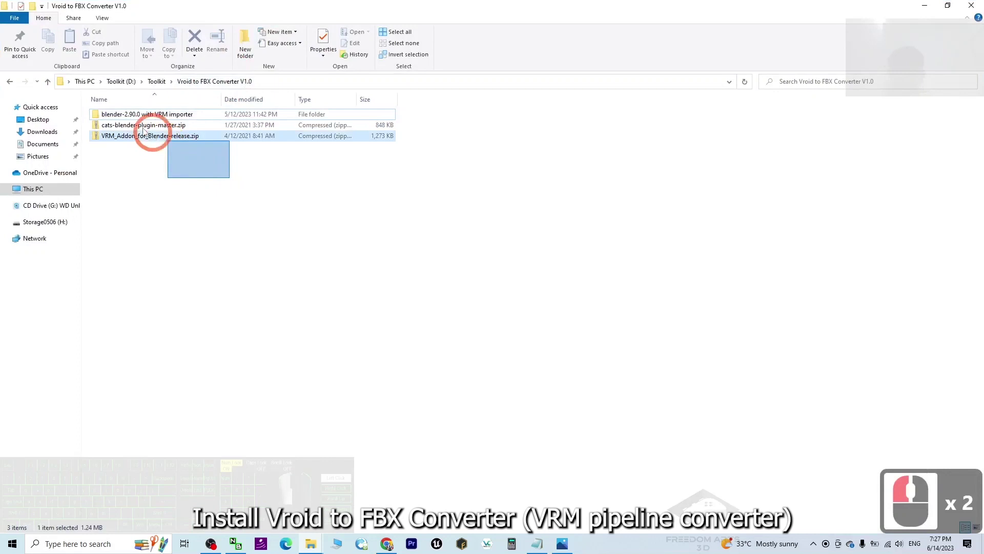
{"action": "double_click", "coordinate": [172, 202]}
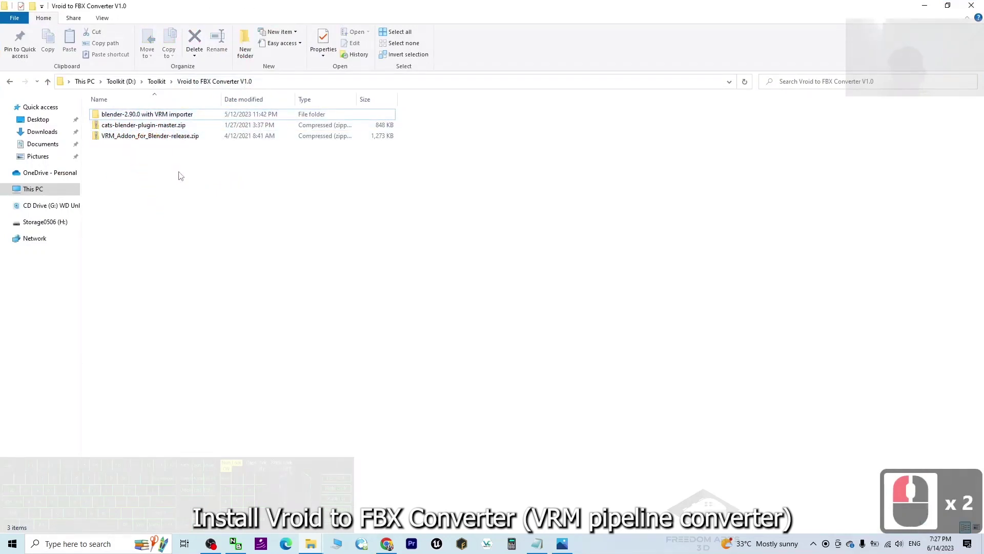
{"action": "left_click", "coordinate": [127, 127]}
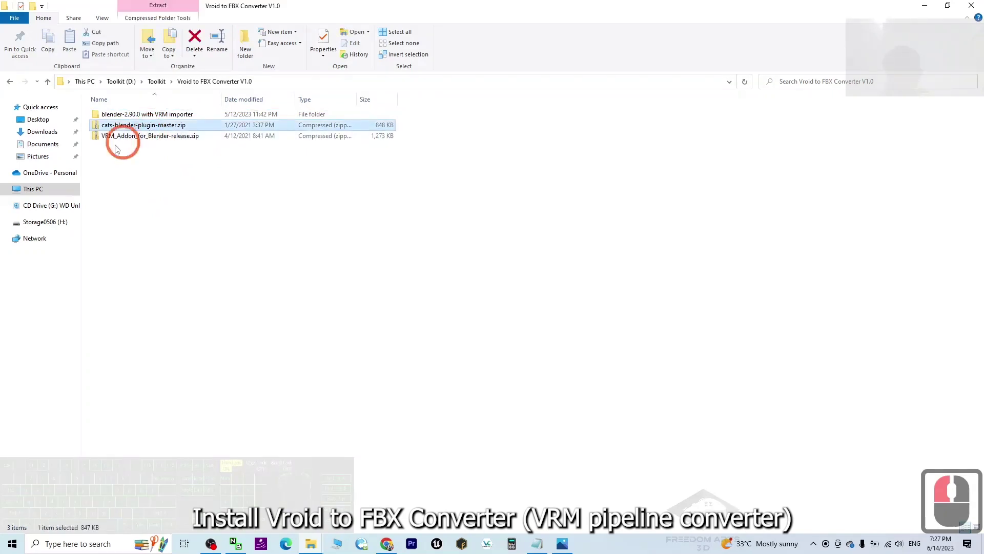
{"action": "left_click", "coordinate": [128, 137]}
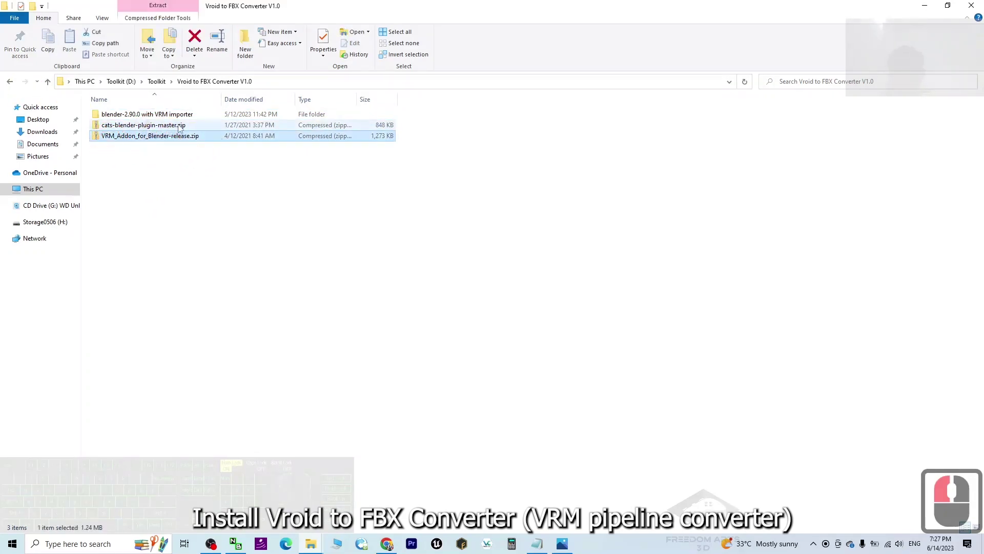
{"action": "left_click", "coordinate": [181, 165]}
{"action": "left_click", "coordinate": [153, 136]}
{"action": "left_click", "coordinate": [121, 126]}
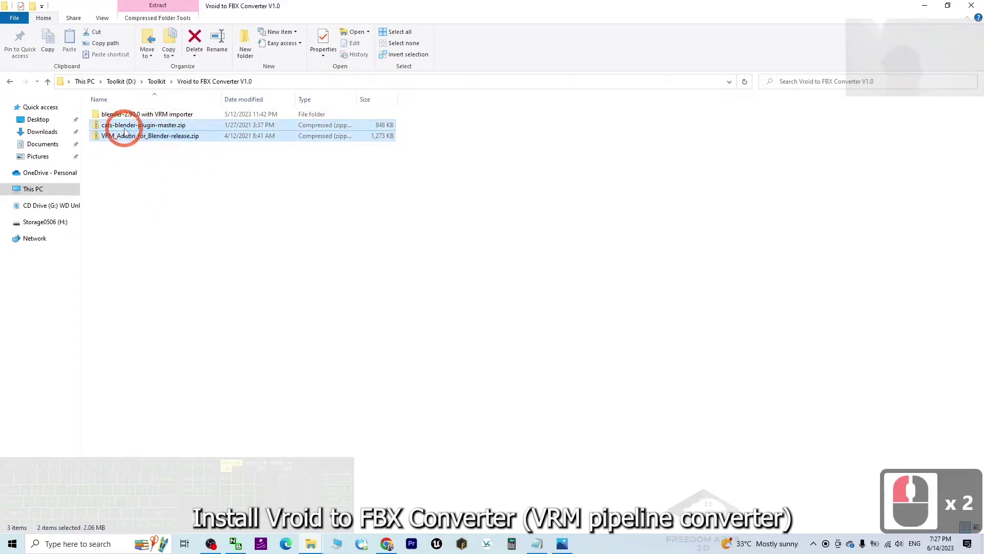
{"action": "left_click", "coordinate": [193, 216]}
Step: Launch blender.exe from the blender-2.90.0 with VRM importer folder
{"action": "left_click_drag", "start_coordinate": [319, 4], "coordinate": [258, 60]}
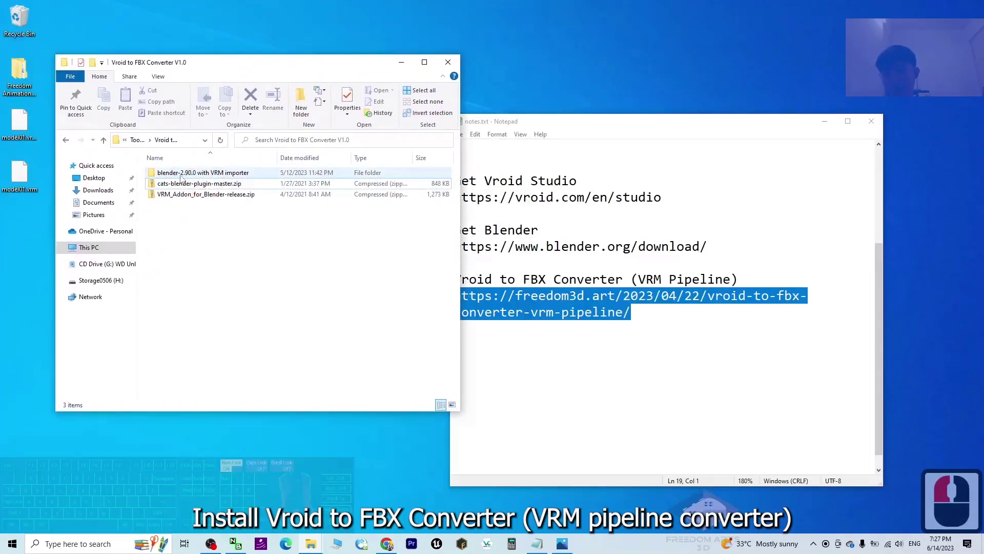
{"action": "left_click", "coordinate": [199, 174]}
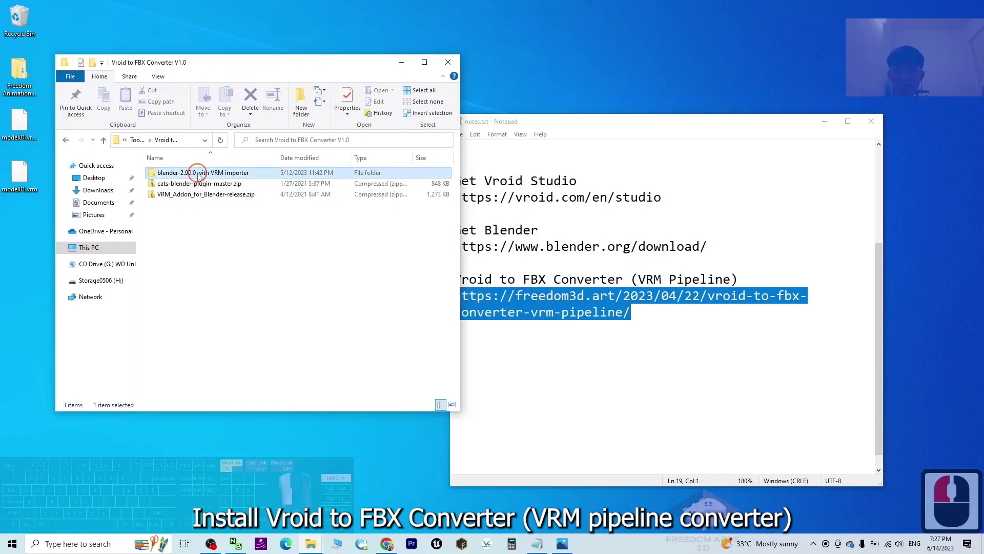
{"action": "double_click", "coordinate": [199, 175]}
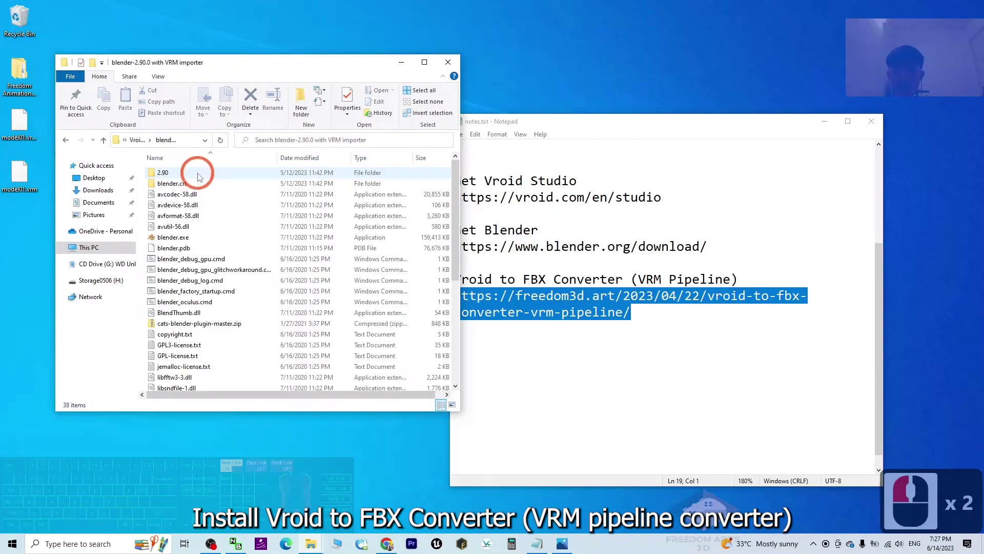
{"action": "double_click", "coordinate": [174, 237]}
Step: Delete the default camera, cube and light from the Blender scene
{"action": "left_click", "coordinate": [828, 121]}
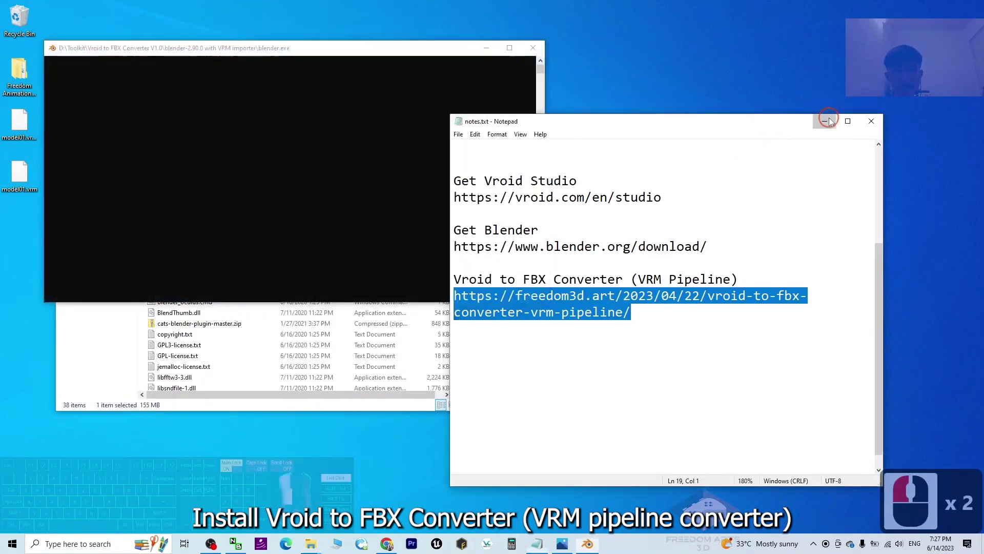
{"action": "left_click_drag", "start_coordinate": [274, 40], "coordinate": [609, 77]}
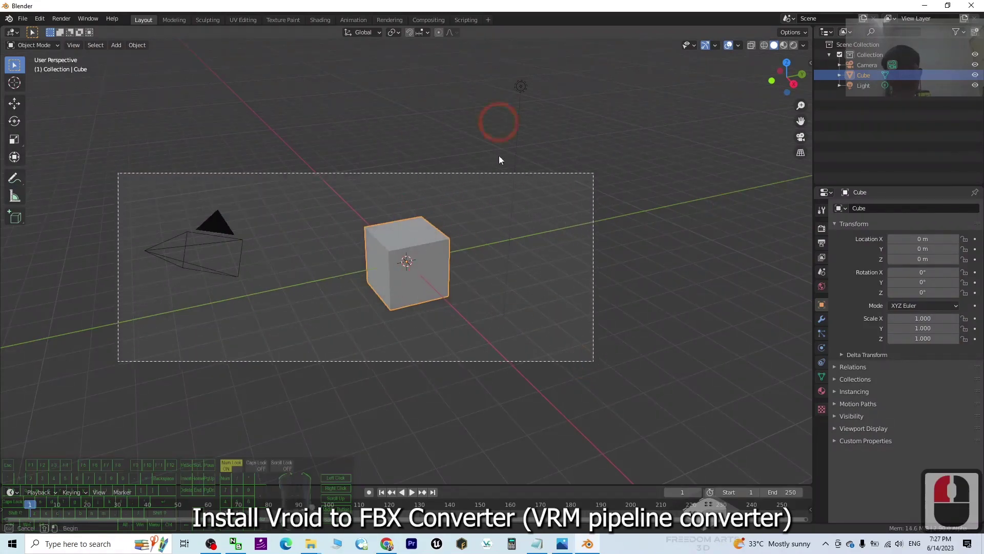
{"action": "left_click_drag", "start_coordinate": [117, 173], "coordinate": [531, 80]}
{"action": "key", "text": "Delete"}
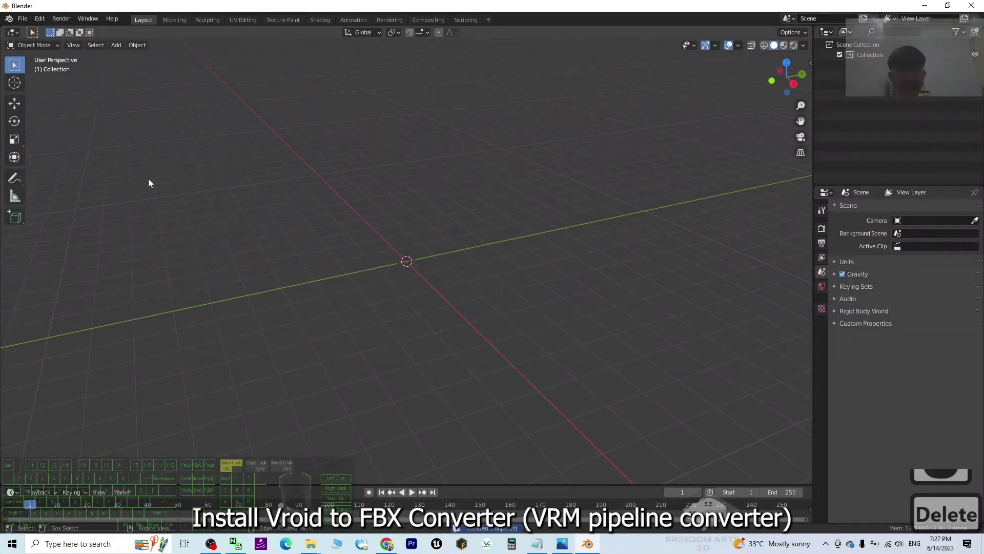
Step: Arrange the restored Blender window beside a widened File Explorer
{"action": "mouse_move", "coordinate": [661, 6]}
{"action": "left_mouse_down"}
{"action": "mouse_move", "coordinate": [701, 83]}
{"action": "mouse_move", "coordinate": [694, 69]}
{"action": "left_mouse_up"}
{"action": "left_click_drag", "start_coordinate": [277, 62], "coordinate": [224, 70]}
{"action": "left_click", "coordinate": [529, 71]}
{"action": "left_click_drag", "start_coordinate": [529, 71], "coordinate": [543, 71]}
{"action": "left_click_drag", "start_coordinate": [243, 66], "coordinate": [259, 72]}
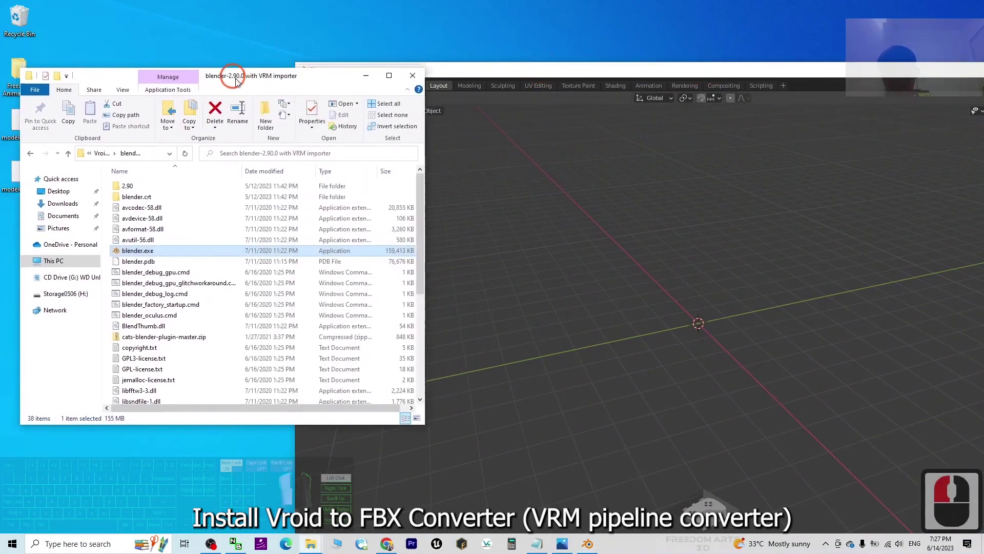
Step: Go up to the Vroid to FBX Converter V1.0 folder and reposition Blender
{"action": "left_click", "coordinate": [69, 155]}
{"action": "left_click", "coordinate": [176, 187]}
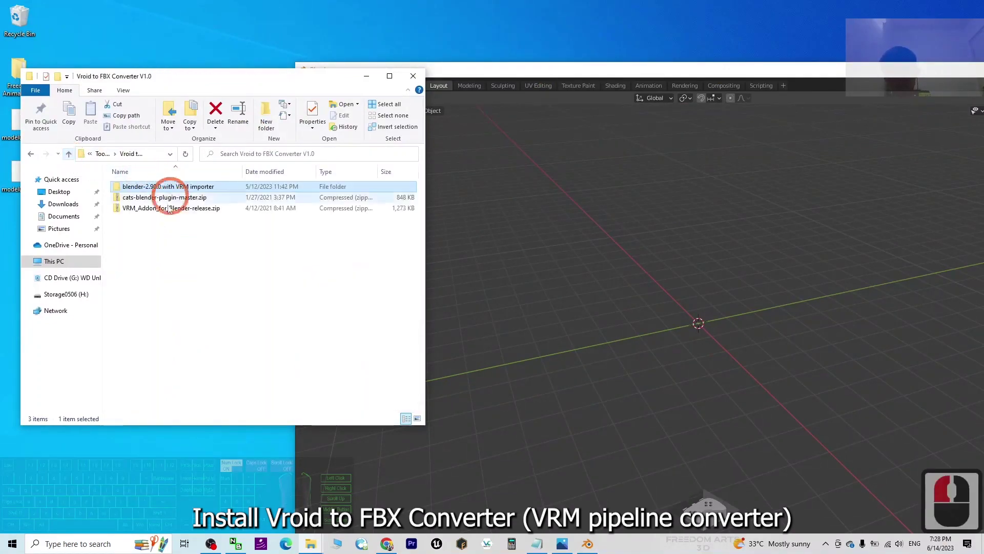
{"action": "left_click", "coordinate": [483, 69]}
{"action": "left_click_drag", "start_coordinate": [495, 71], "coordinate": [551, 39]}
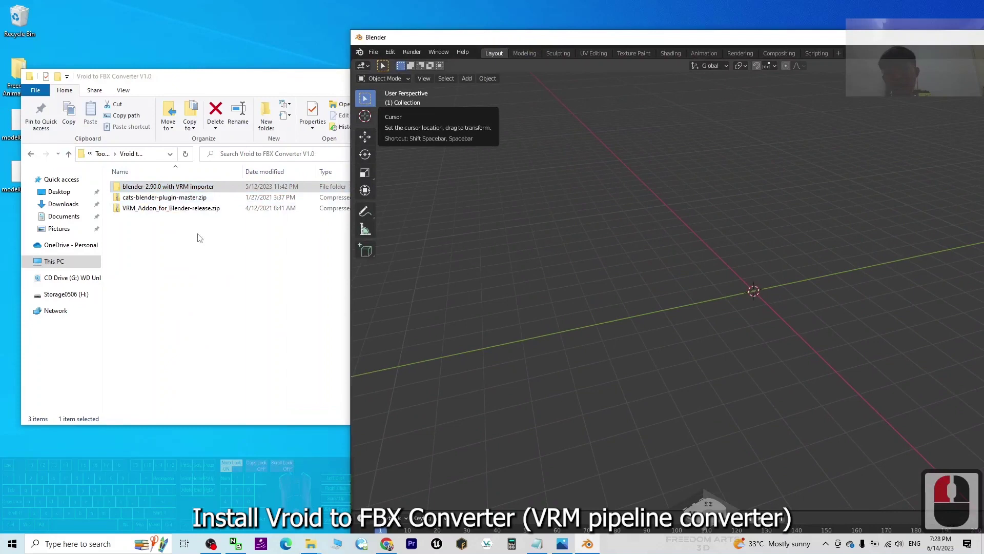
Step: Open Blender Preferences from the Edit menu on the Add-ons section
{"action": "left_click", "coordinate": [376, 52]}
{"action": "left_click", "coordinate": [390, 52]}
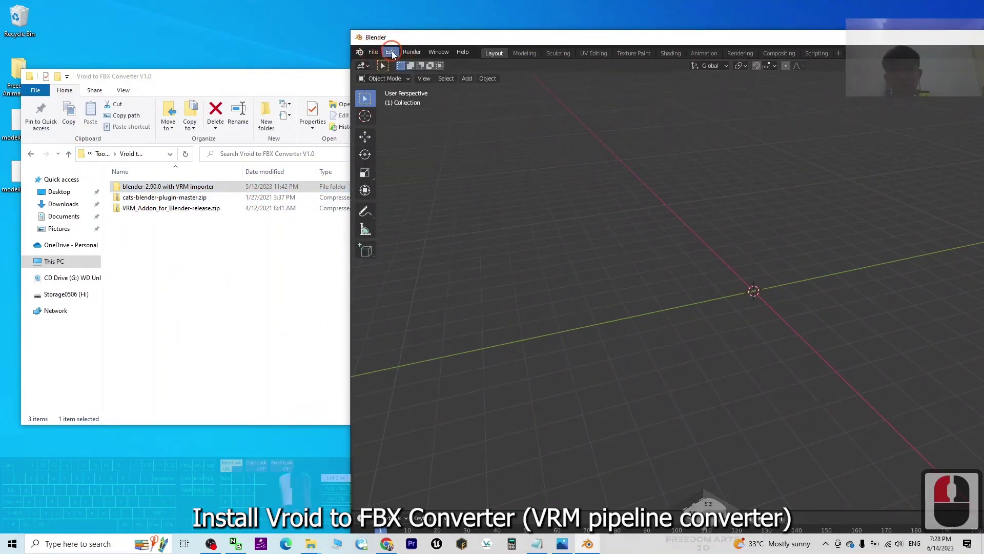
{"action": "left_click", "coordinate": [416, 199]}
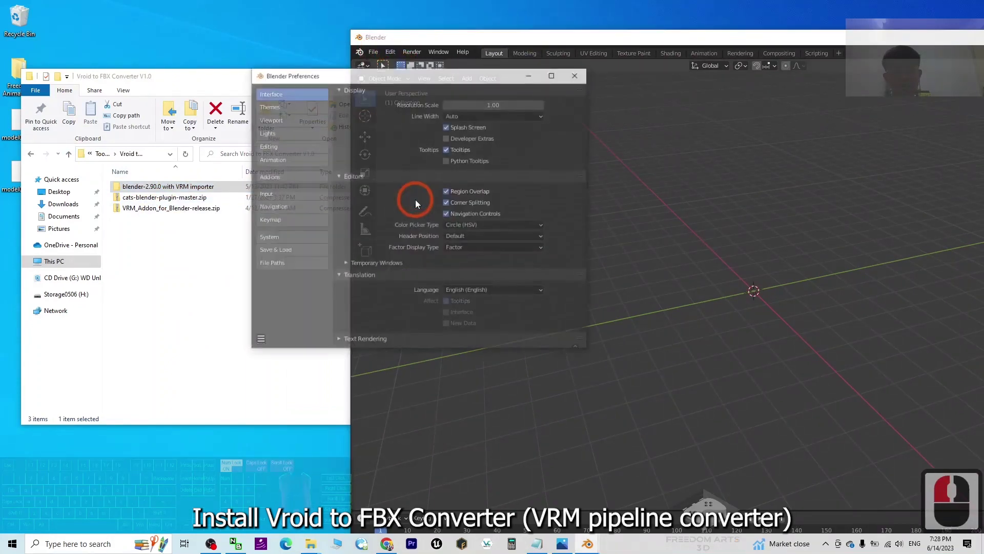
{"action": "left_click", "coordinate": [277, 177]}
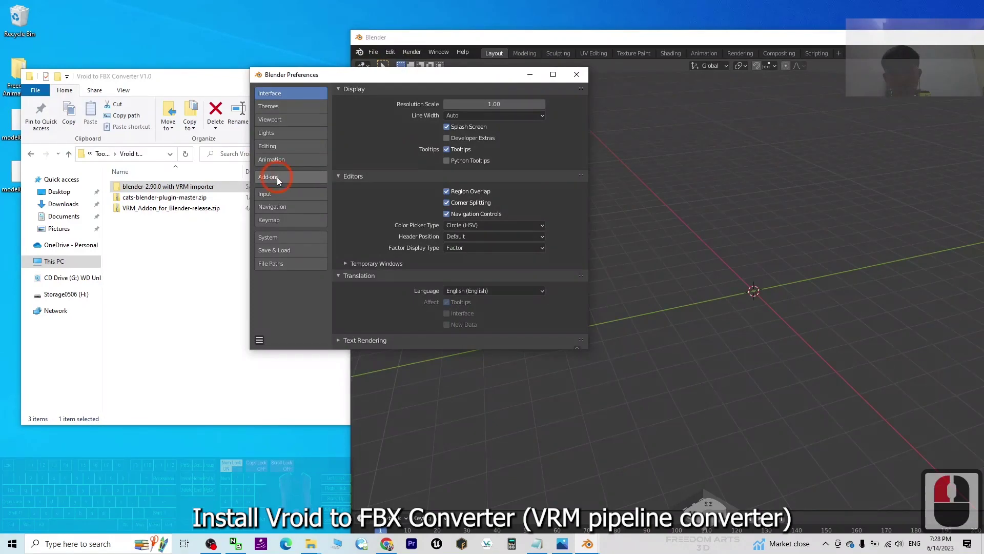
{"action": "left_click", "coordinate": [277, 176]}
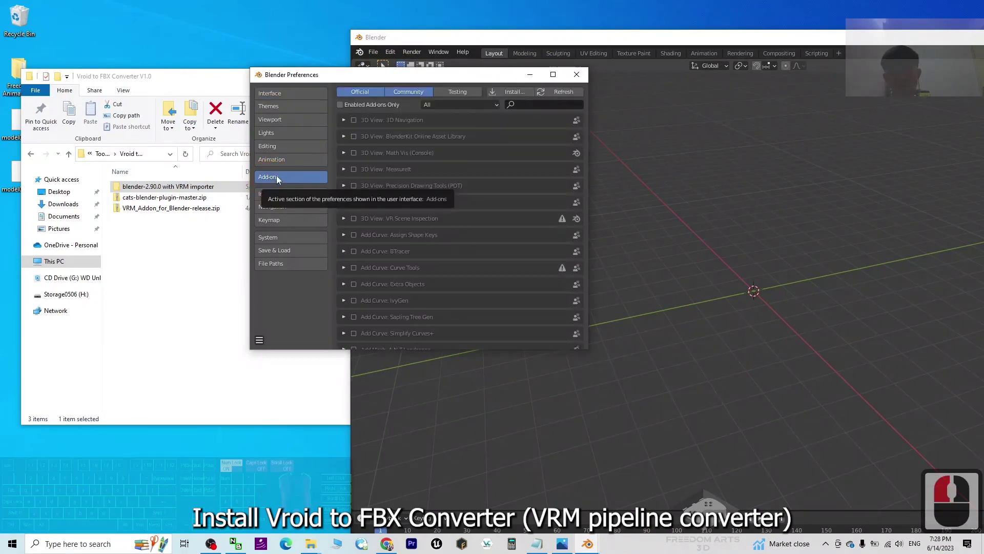
Step: Point the add-on install browser at the converter folder path copied from File Explorer
{"action": "left_click", "coordinate": [514, 92]}
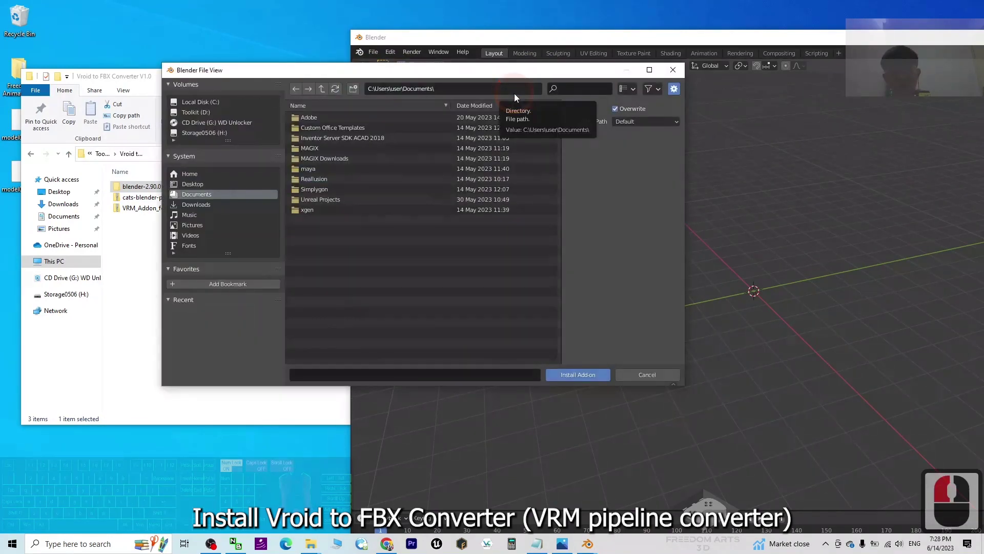
{"action": "left_click", "coordinate": [137, 84]}
{"action": "double_click", "coordinate": [134, 155]}
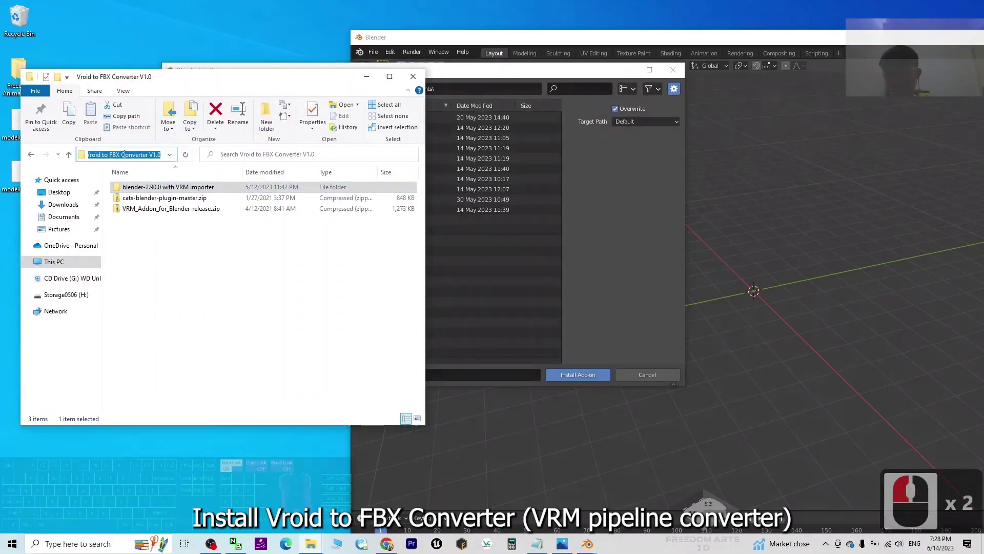
{"action": "key", "text": "ctrl+c"}
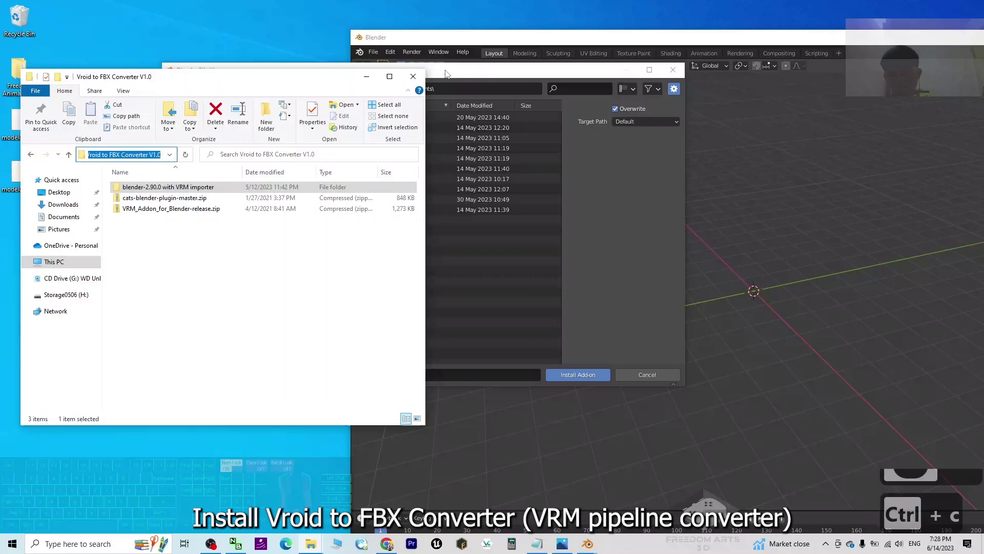
{"action": "left_click", "coordinate": [452, 91]}
{"action": "double_click", "coordinate": [452, 91]}
{"action": "key", "text": "ctrl+v"}
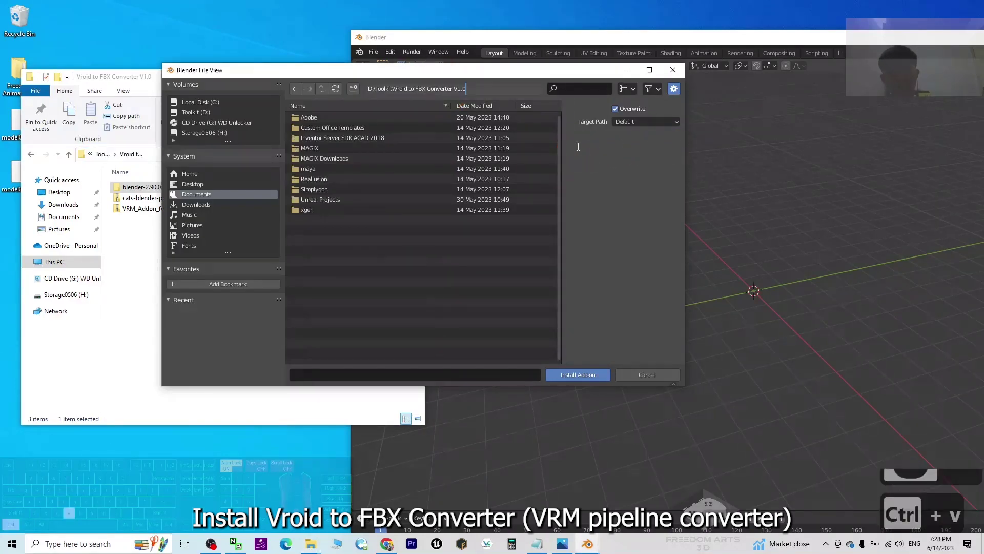
{"action": "key", "text": "Return"}
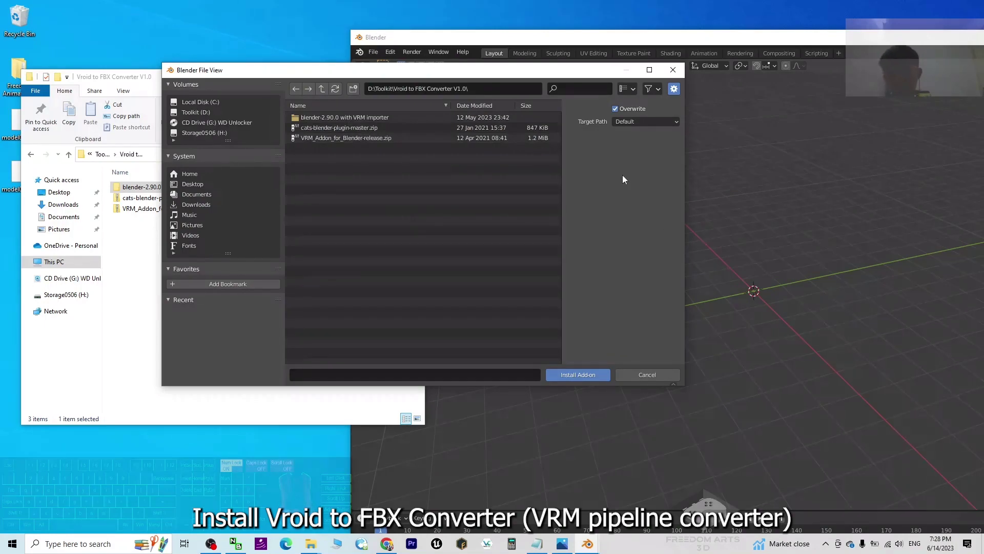
Step: Install and enable the Cats Blender Plugin from cats-blender-plugin-master.zip
{"action": "left_click", "coordinate": [521, 35]}
{"action": "left_click", "coordinate": [346, 164]}
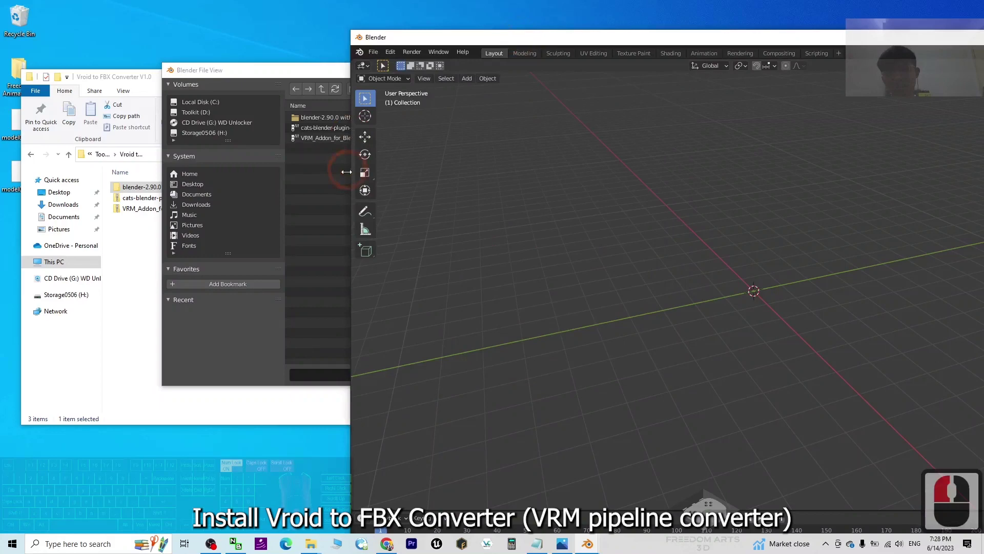
{"action": "left_click", "coordinate": [318, 135]}
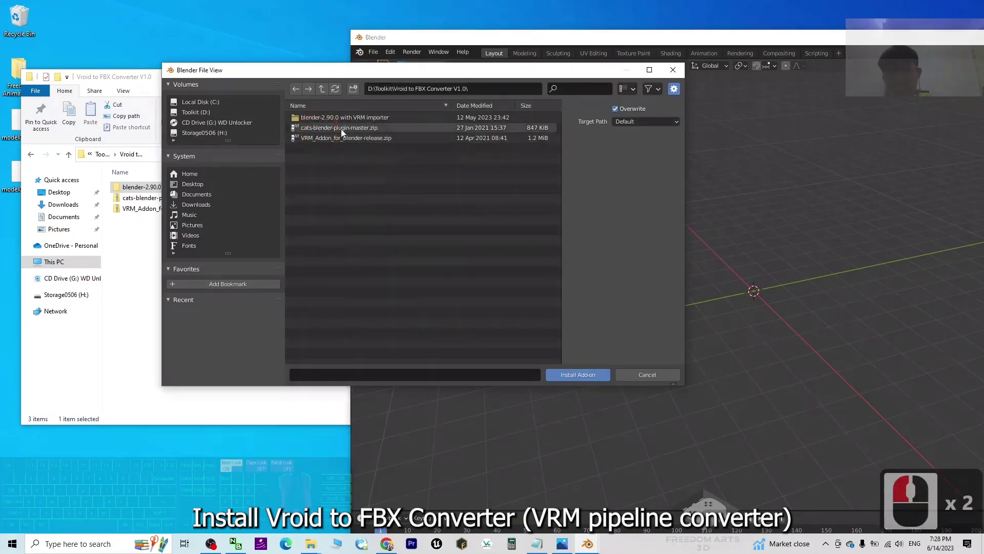
{"action": "double_click", "coordinate": [331, 129]}
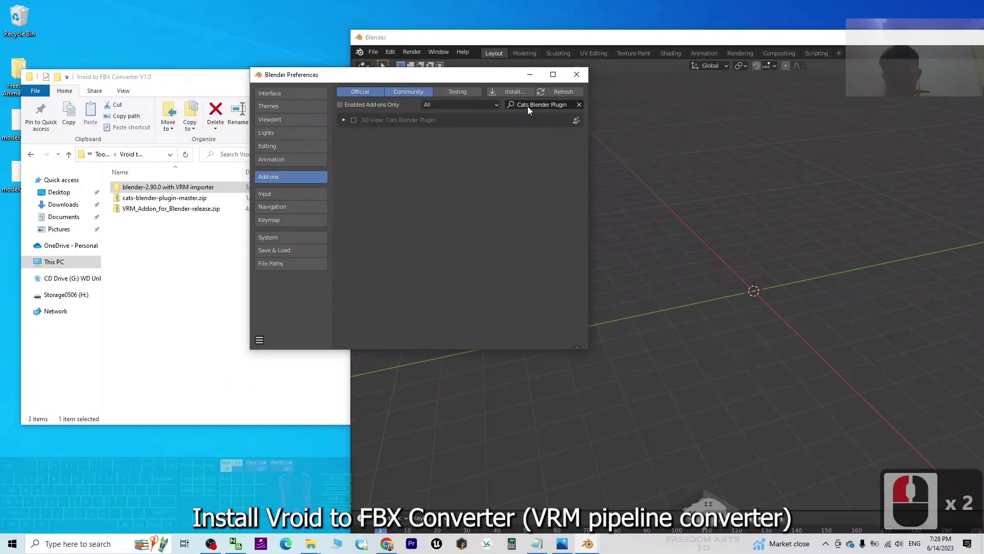
{"action": "left_click", "coordinate": [354, 119]}
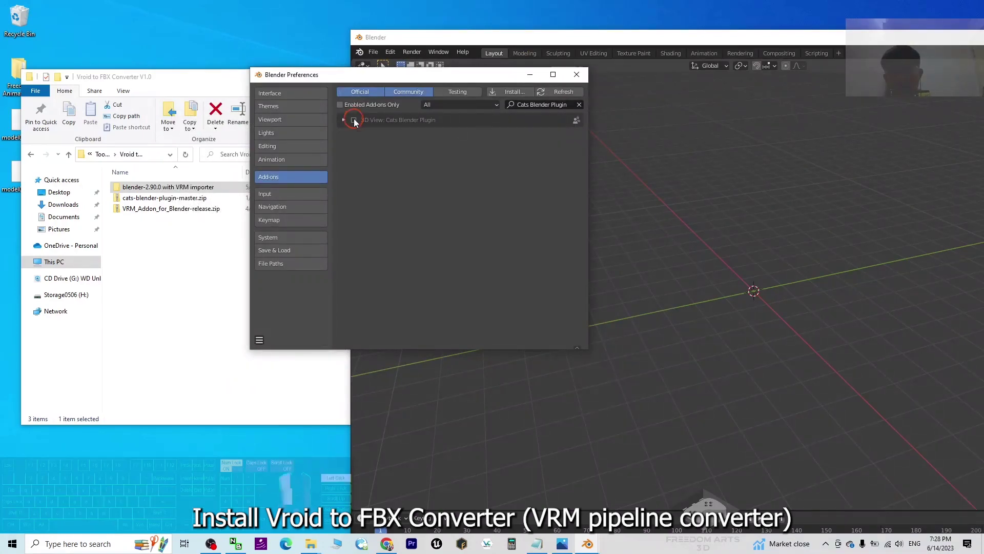
{"action": "left_click_drag", "start_coordinate": [353, 119], "coordinate": [974, 217]}
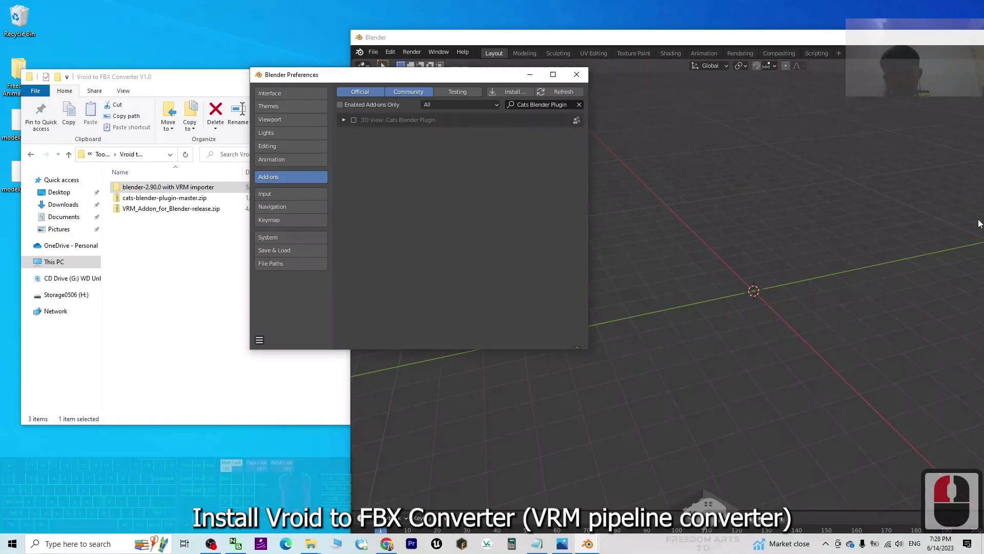
{"action": "left_click", "coordinate": [354, 120]}
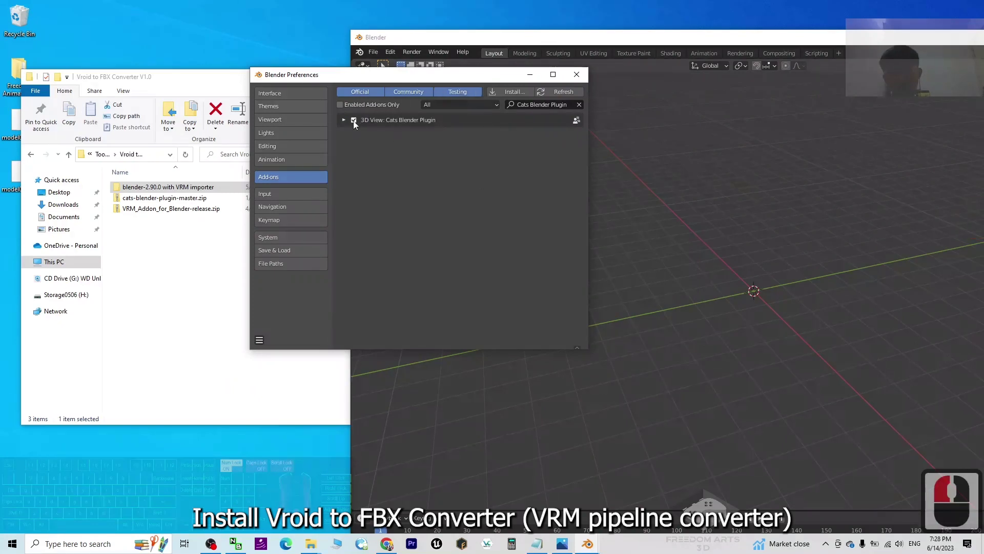
Step: Install and enable VRM_Addon_for_Blender-release.zip, check both add-ons, and close Preferences
{"action": "left_click", "coordinate": [513, 93]}
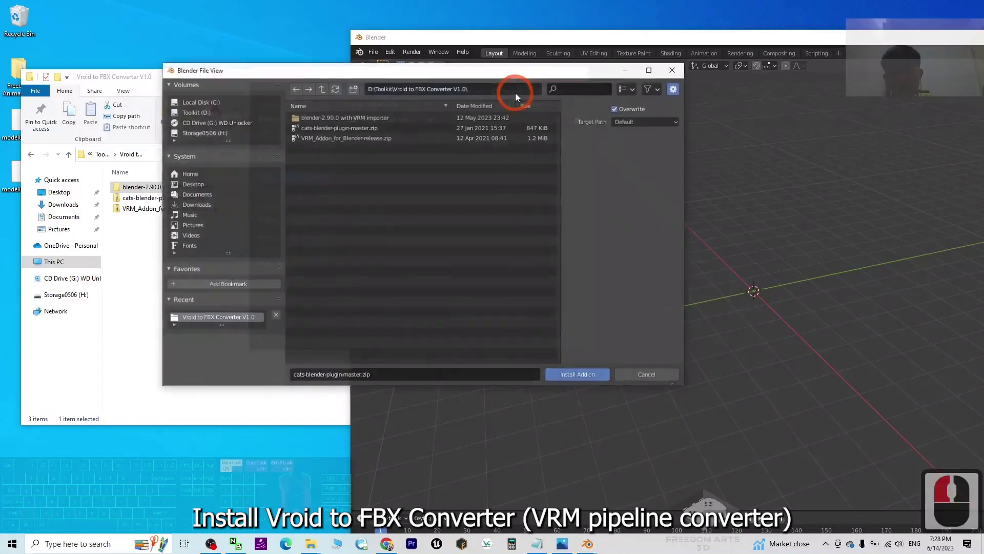
{"action": "double_click", "coordinate": [314, 138]}
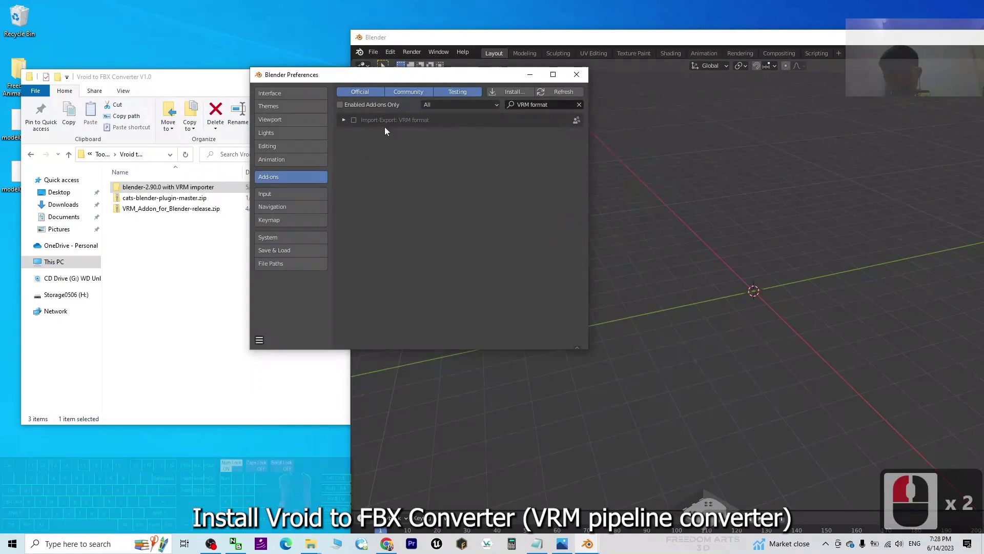
{"action": "left_click", "coordinate": [353, 119]}
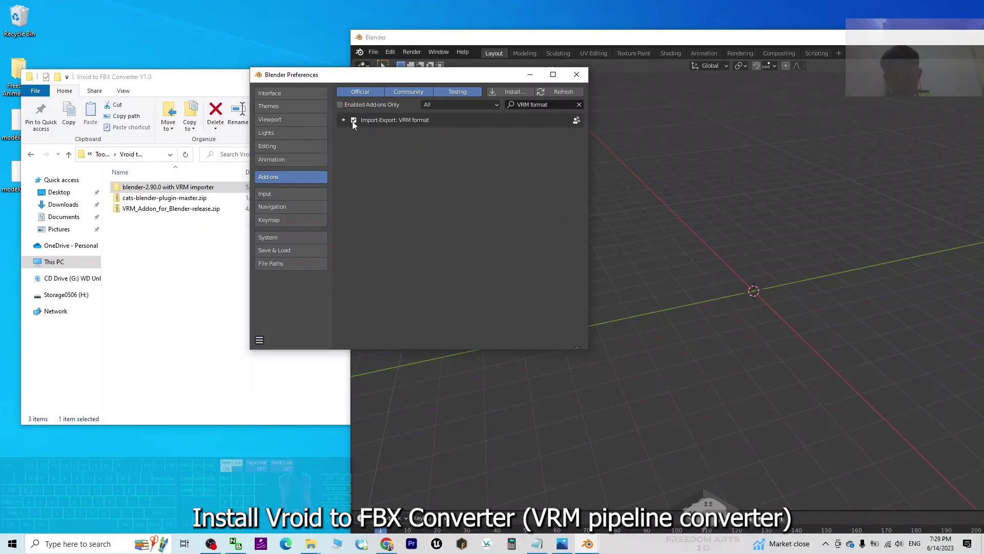
{"action": "left_click", "coordinate": [580, 105]}
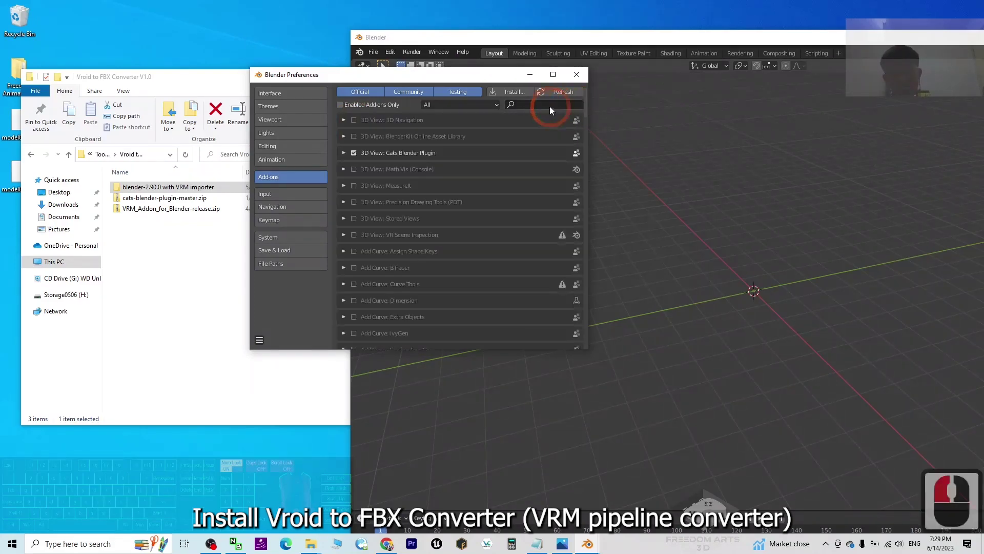
{"action": "type", "text": "cat"}
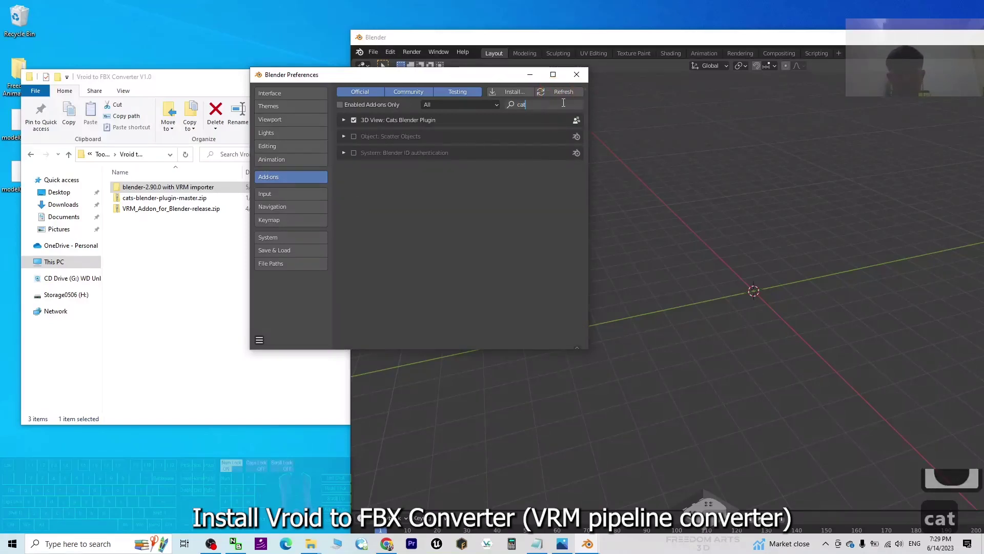
{"action": "left_click", "coordinate": [562, 105]}
{"action": "type", "text": "vr"}
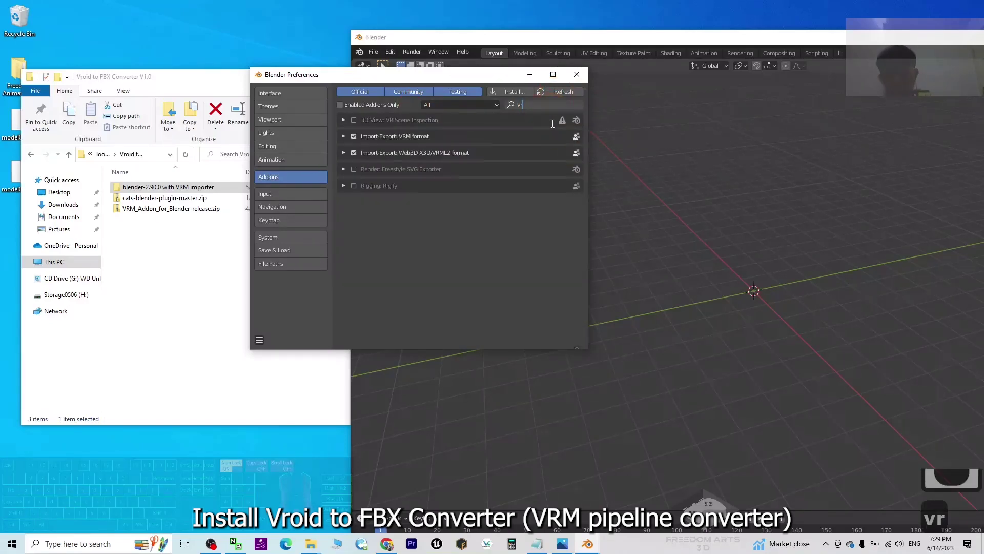
{"action": "type", "text": "m"}
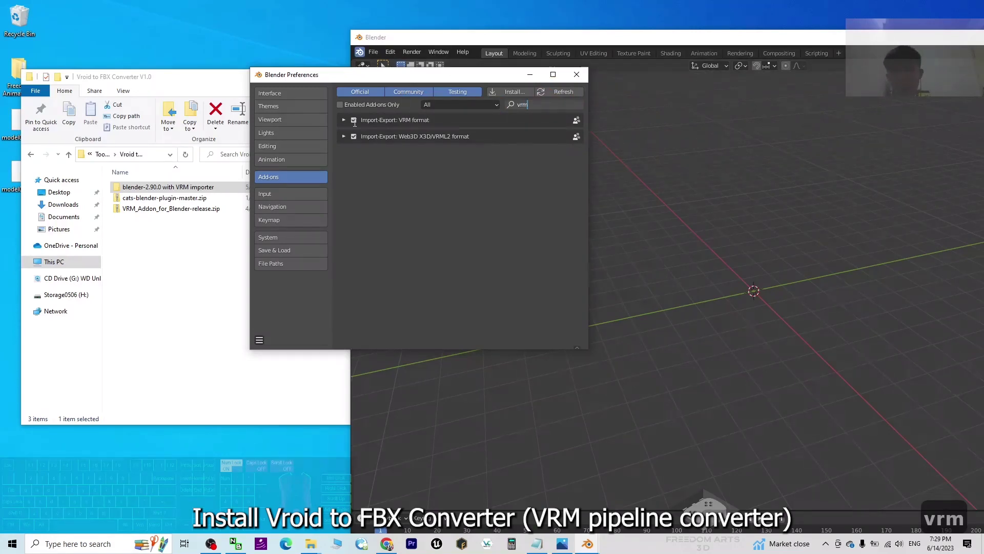
{"action": "left_click", "coordinate": [575, 74]}
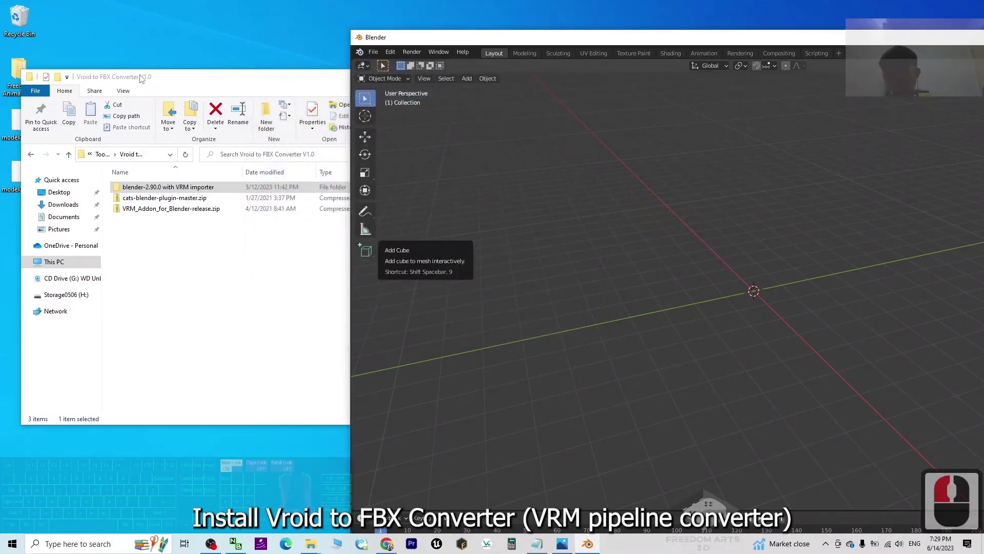
Step: Rearrange the windows and quit Blender without saving the scene
{"action": "left_click_drag", "start_coordinate": [150, 76], "coordinate": [208, 81]}
{"action": "left_click", "coordinate": [484, 223]}
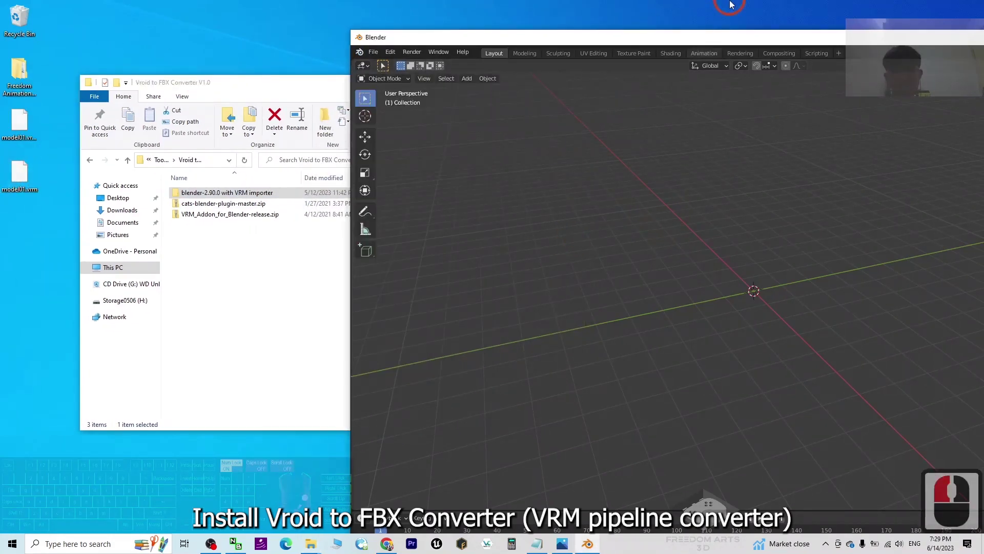
{"action": "mouse_move", "coordinate": [593, 37]}
{"action": "left_mouse_down"}
{"action": "mouse_move", "coordinate": [284, 110]}
{"action": "mouse_move", "coordinate": [508, 156]}
{"action": "mouse_move", "coordinate": [324, 138]}
{"action": "left_mouse_up"}
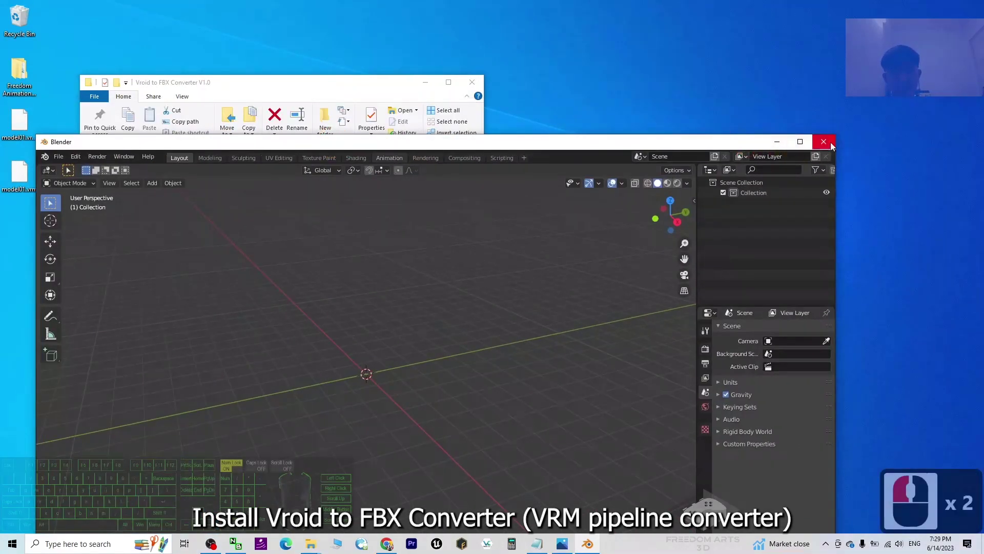
{"action": "left_click", "coordinate": [824, 141]}
{"action": "left_click", "coordinate": [453, 401]}
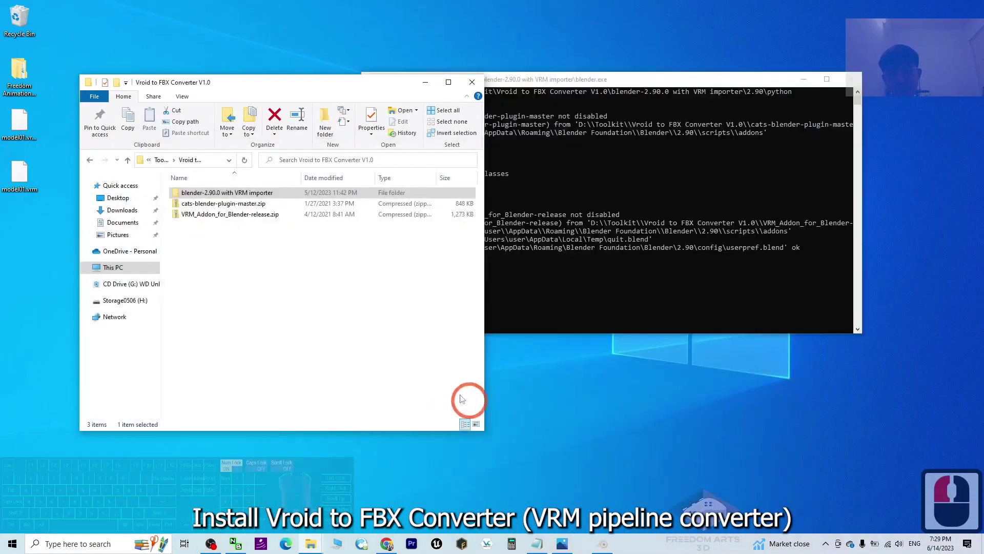
Step: Select the zip files, then open the 'blender-2.90.0 with VRM importer' folder, going back and reopening it
{"action": "left_click", "coordinate": [253, 205]}
{"action": "left_click", "coordinate": [236, 194]}
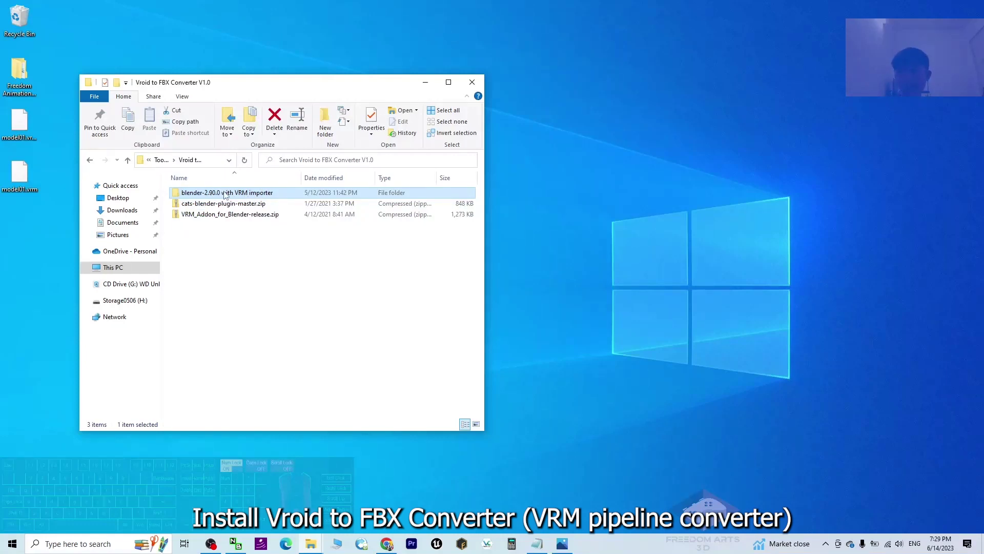
{"action": "left_click_drag", "start_coordinate": [261, 244], "coordinate": [227, 209]}
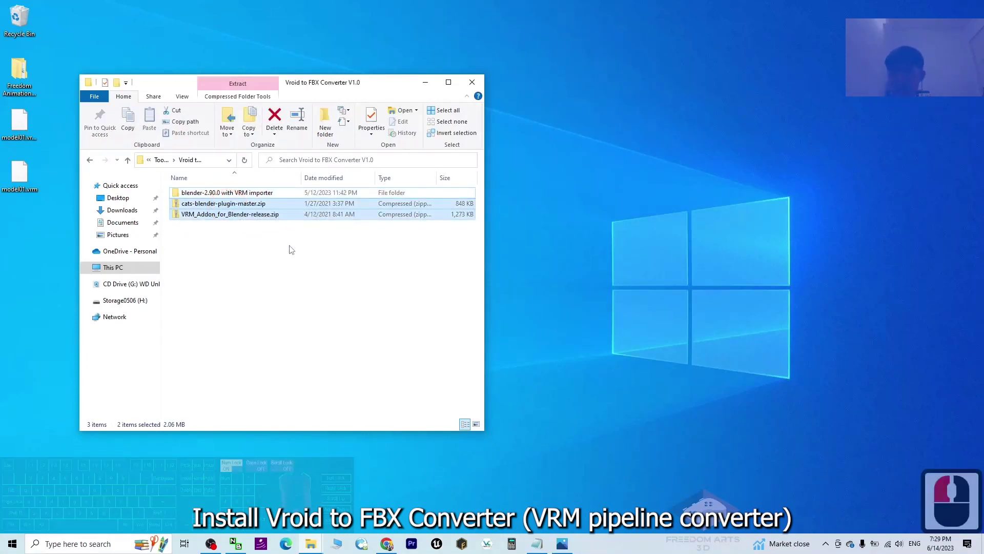
{"action": "left_click", "coordinate": [225, 194]}
{"action": "double_click", "coordinate": [226, 195]}
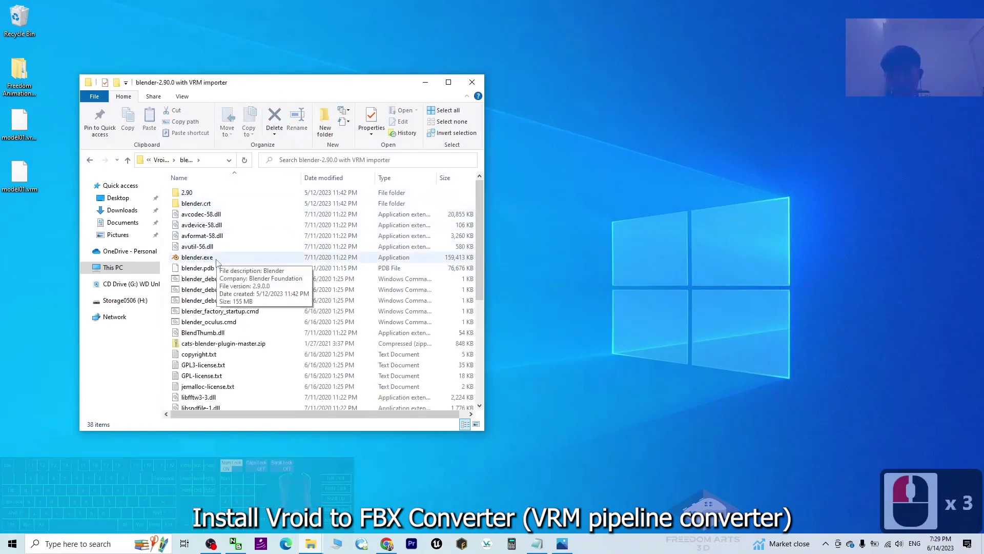
{"action": "left_click", "coordinate": [158, 160]}
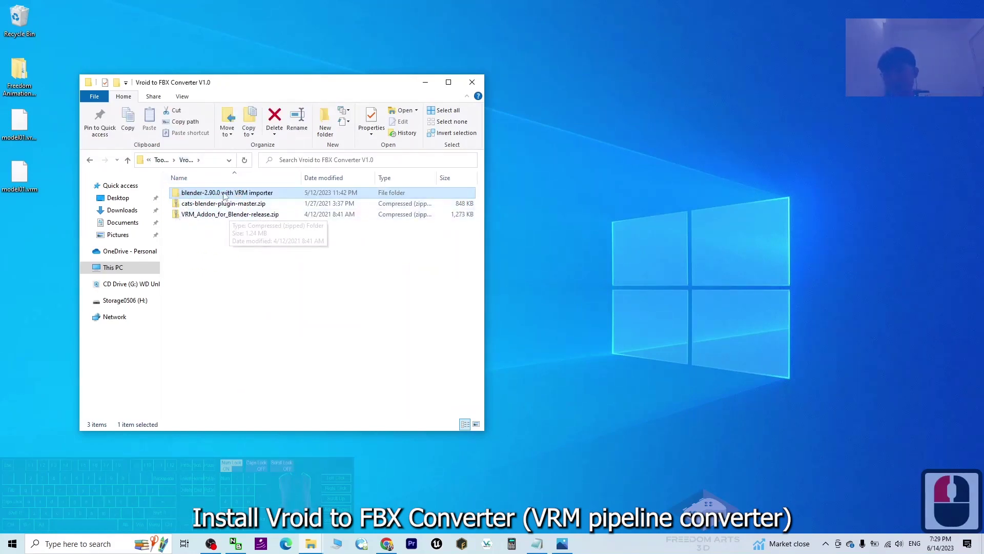
{"action": "double_click", "coordinate": [223, 194]}
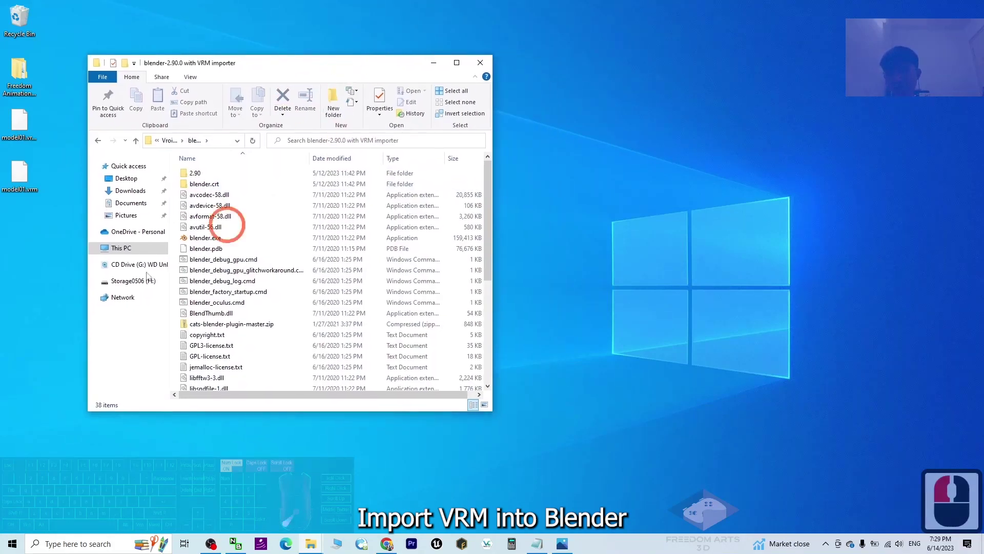
Step: Launch blender.exe, dismiss the splash, and delete the default camera, cube and light
{"action": "double_click", "coordinate": [209, 238]}
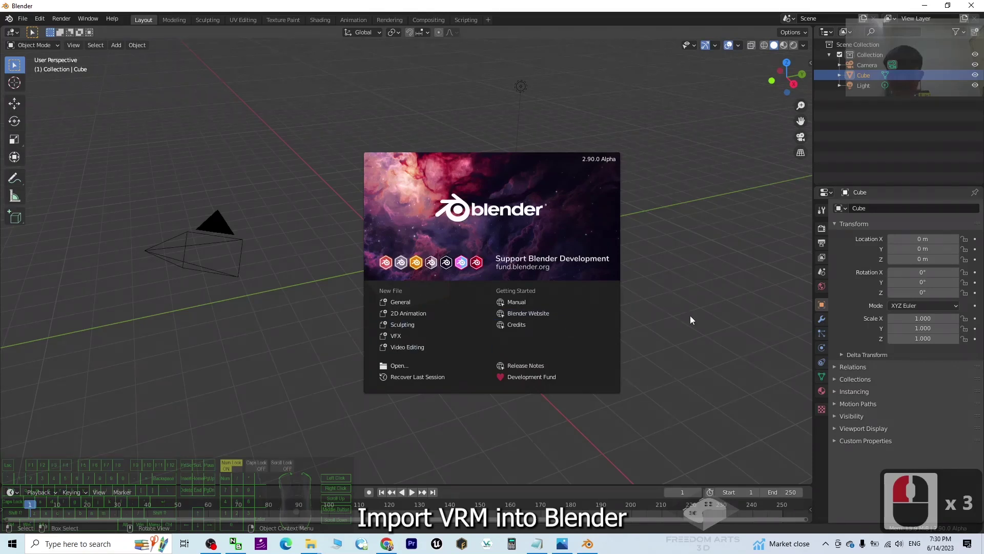
{"action": "left_click", "coordinate": [708, 288]}
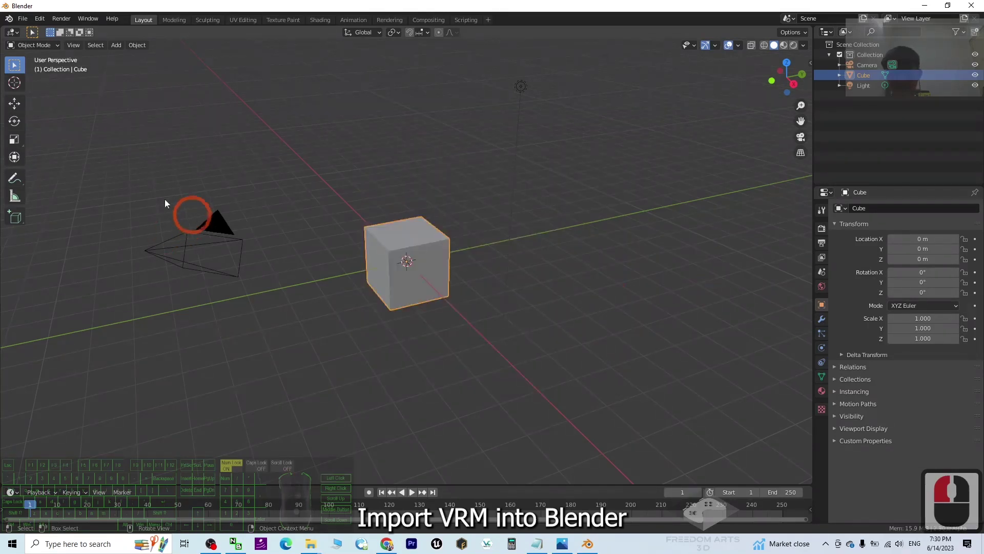
{"action": "left_click_drag", "start_coordinate": [95, 174], "coordinate": [623, 379]}
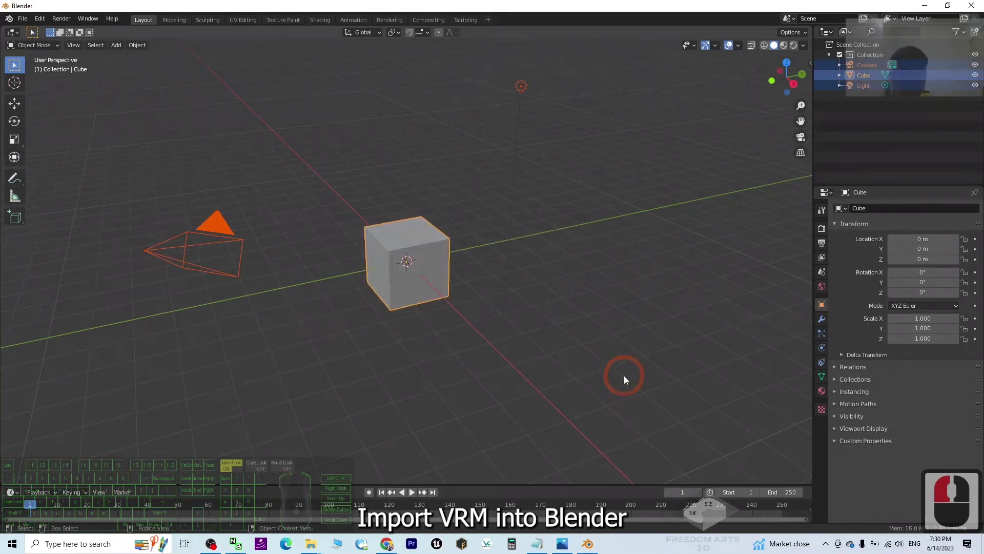
{"action": "key", "text": "Delete"}
Step: Resize and re-maximize the Blender window, then show the viewport sidebar
{"action": "double_click", "coordinate": [708, 6]}
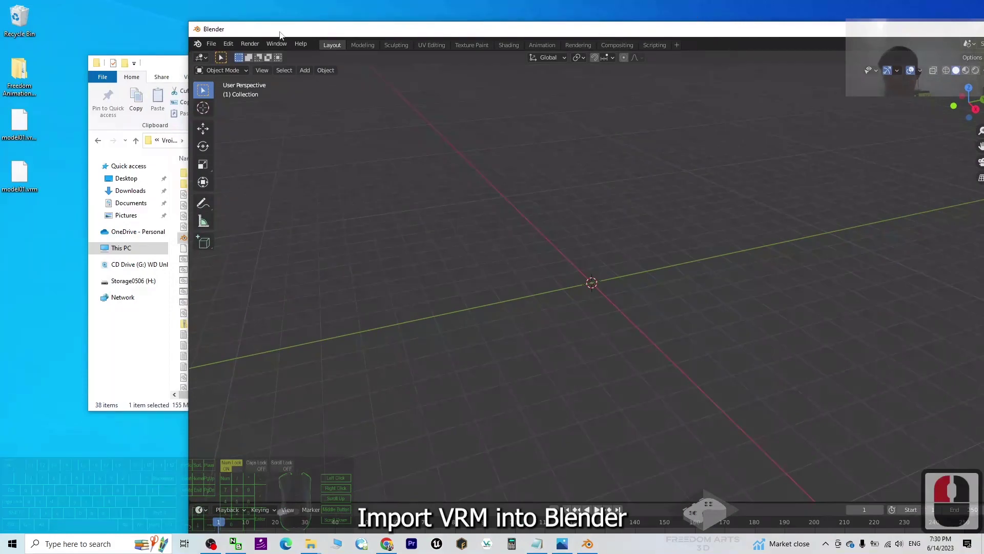
{"action": "left_click_drag", "start_coordinate": [20, 176], "coordinate": [567, 35]}
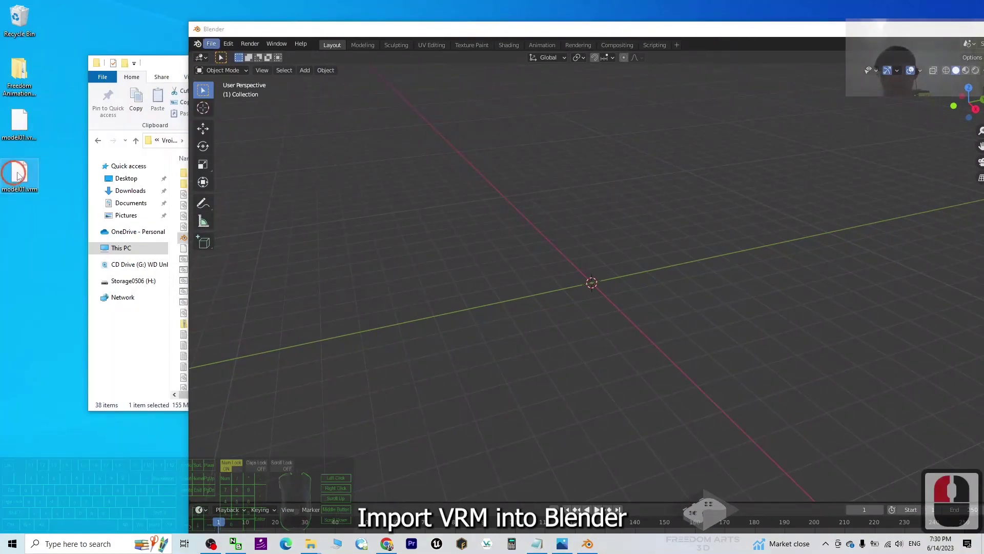
{"action": "double_click", "coordinate": [567, 30]}
{"action": "left_click", "coordinate": [625, 268]}
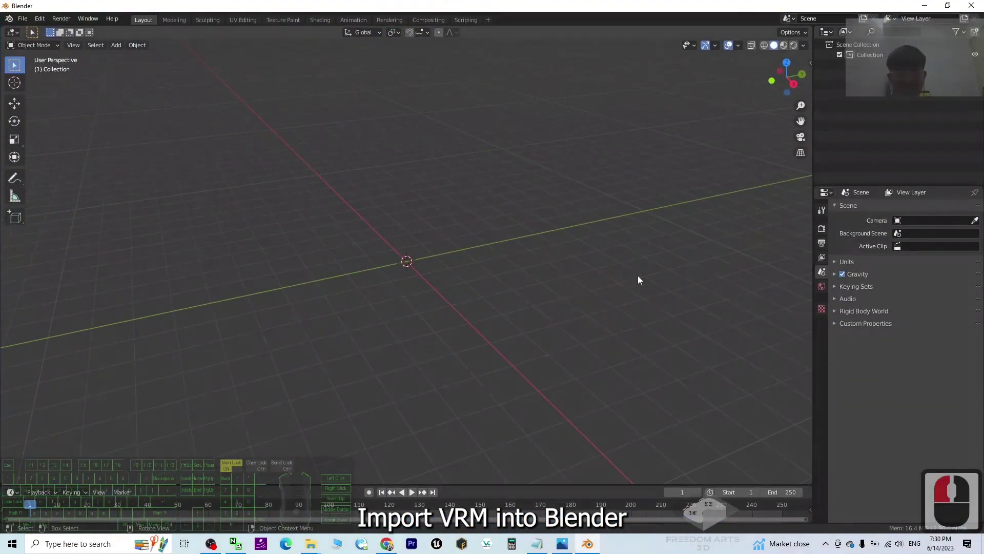
{"action": "key", "text": "n"}
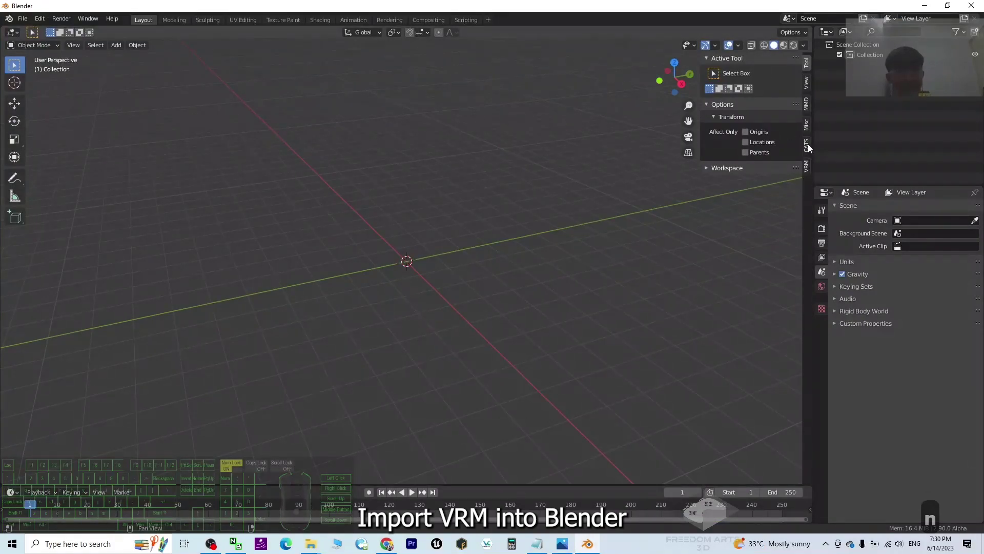
Step: Import model01.vrm from the Desktop using the CATS Import Model VRM option
{"action": "left_click", "coordinate": [807, 145]}
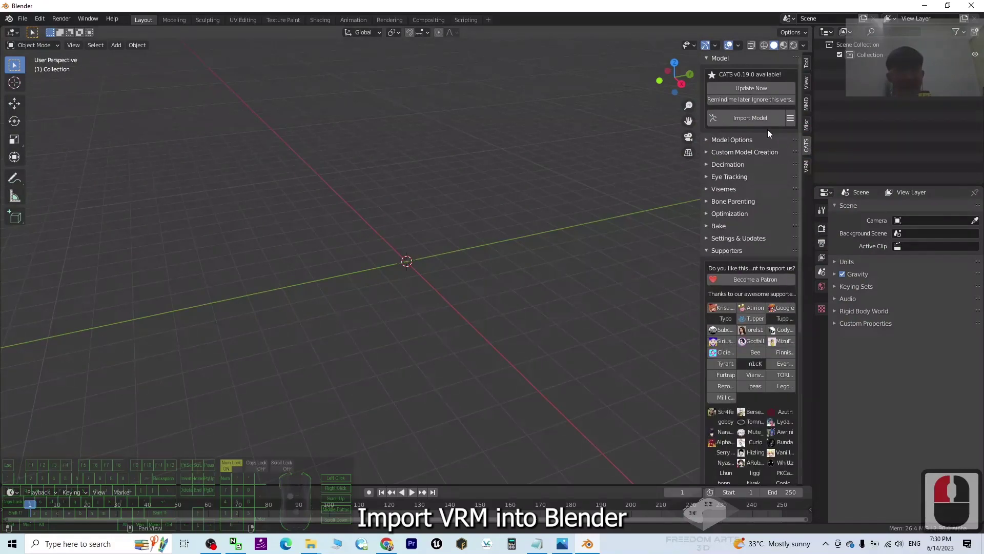
{"action": "left_click", "coordinate": [791, 119]}
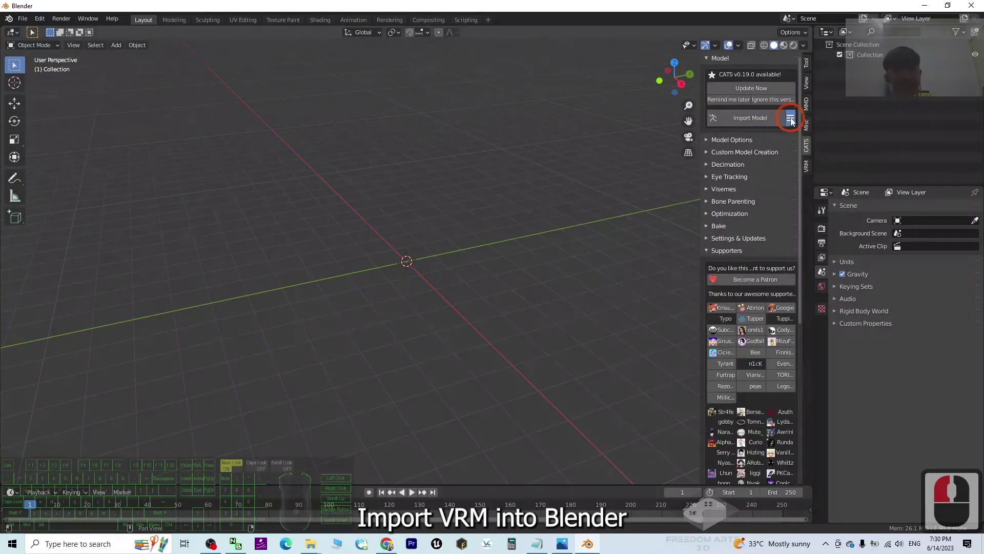
{"action": "left_click", "coordinate": [793, 164]}
{"action": "key", "text": "Return"}
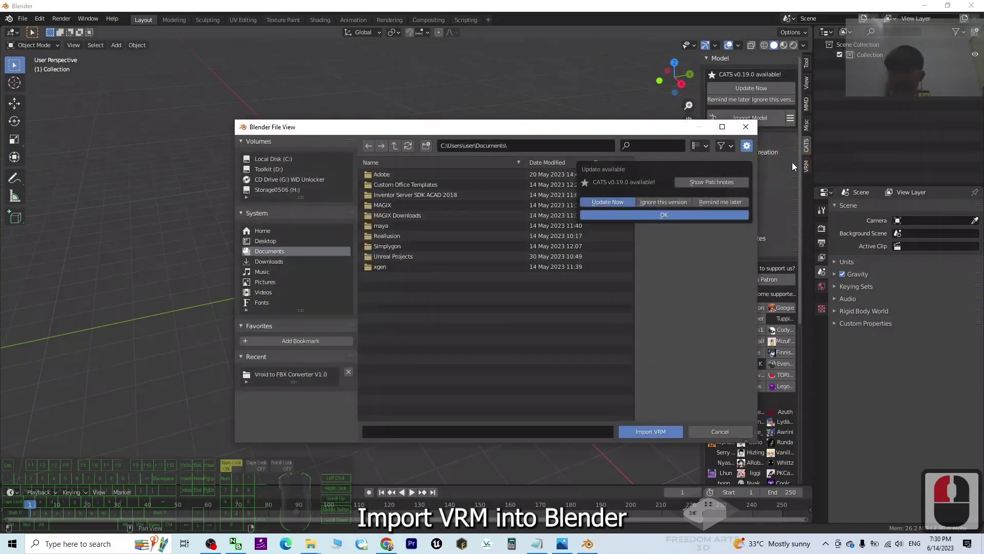
{"action": "left_click", "coordinate": [275, 241]}
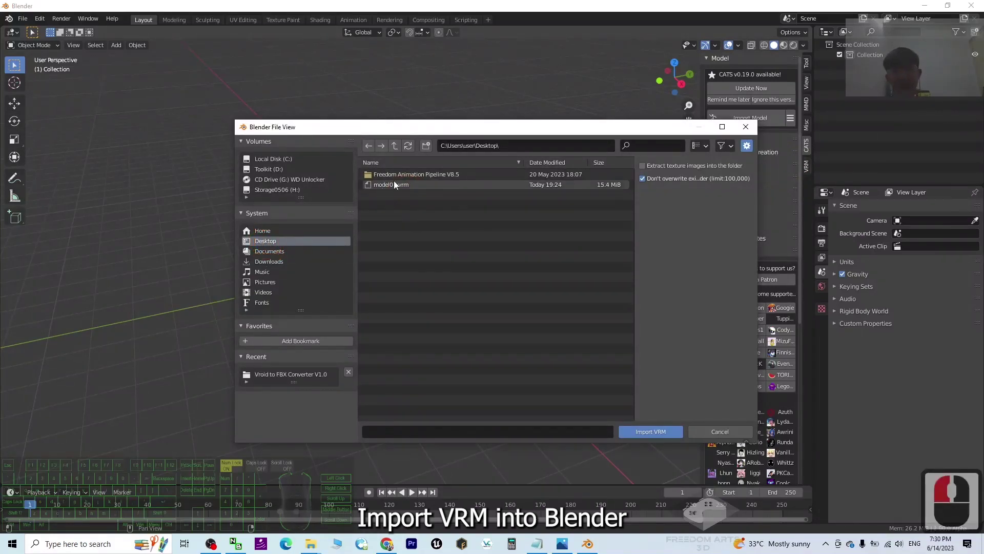
{"action": "double_click", "coordinate": [405, 186]}
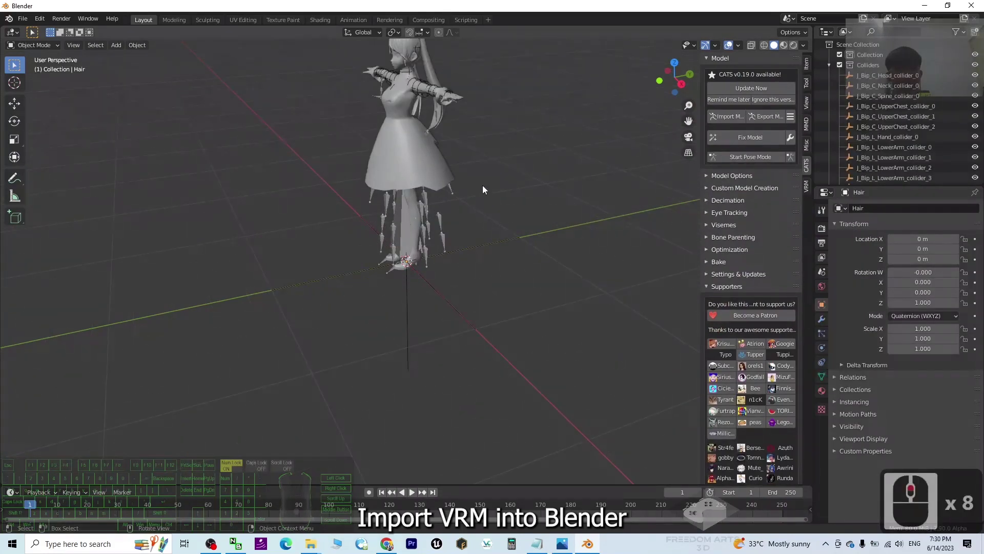
{"action": "scroll", "coordinate": [482, 186], "scroll_direction": "down", "scroll_amount": 2}
Step: Disable MMD twist bones, mesh joining, bone connecting and zero-weight bone removal in Fix Model settings
{"action": "middle_click_drag", "start_coordinate": [486, 173], "coordinate": [455, 255], "text": "shift"}
{"action": "scroll", "coordinate": [492, 224], "scroll_direction": "up", "scroll_amount": 2}
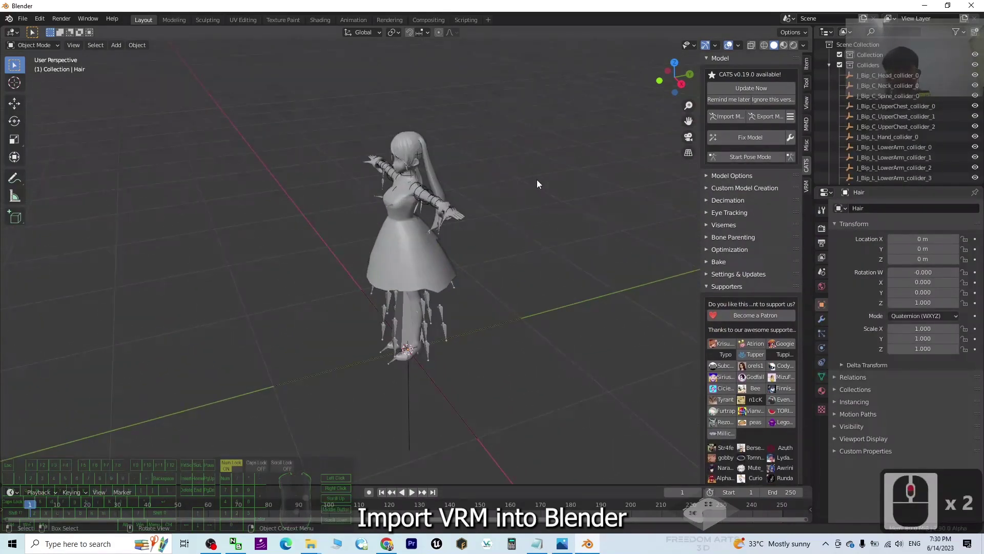
{"action": "mouse_move", "coordinate": [536, 185]}
{"action": "middle_mouse_down", "text": "shift"}
{"action": "mouse_move", "coordinate": [520, 264]}
{"action": "mouse_move", "coordinate": [557, 264]}
{"action": "middle_mouse_up", "text": "shift"}
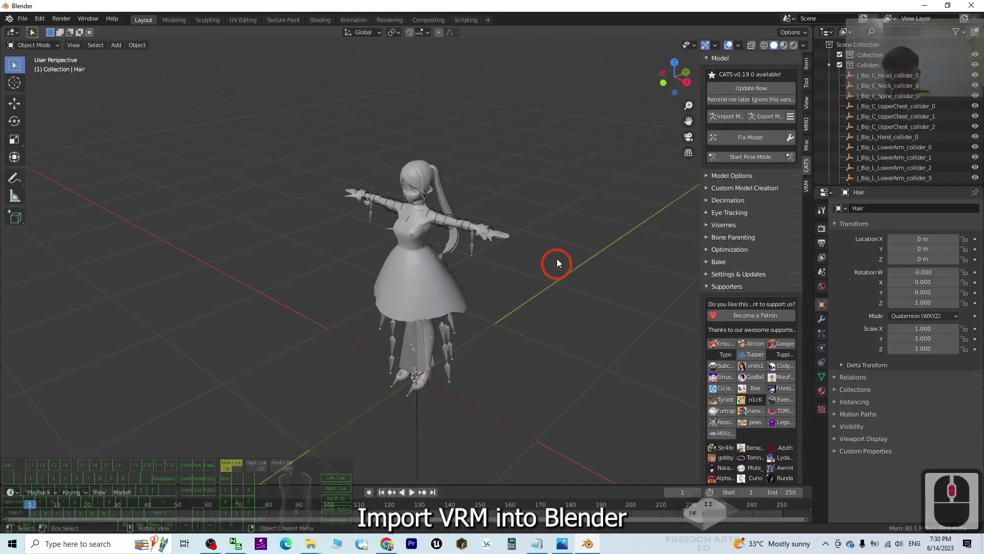
{"action": "left_click", "coordinate": [791, 137]}
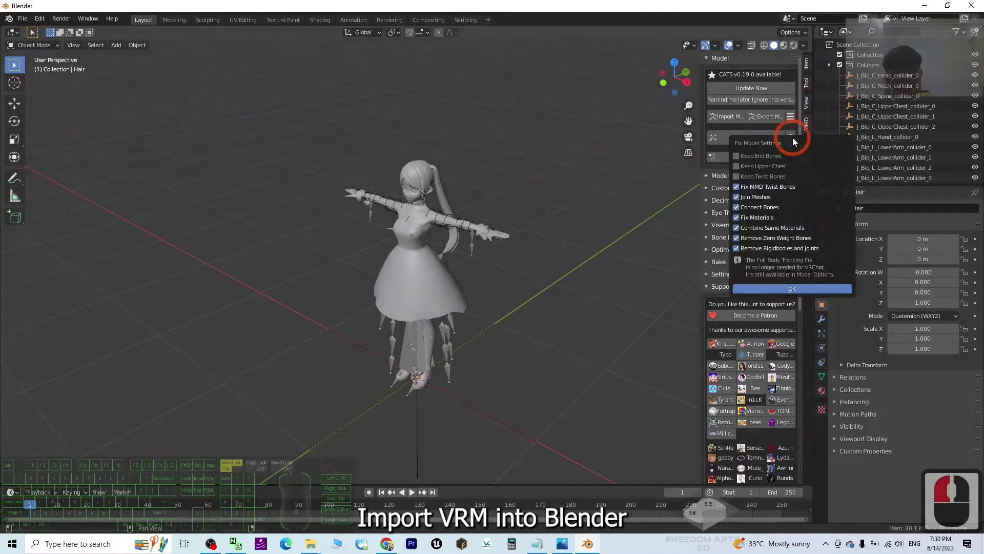
{"action": "left_click", "coordinate": [736, 187]}
{"action": "left_click", "coordinate": [737, 206]}
{"action": "left_click", "coordinate": [737, 229]}
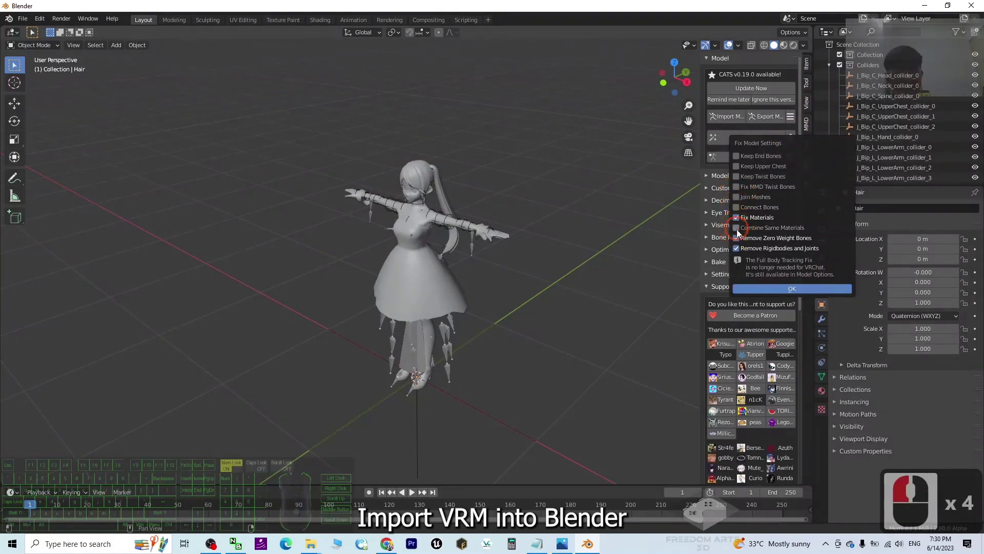
{"action": "left_click", "coordinate": [736, 248]}
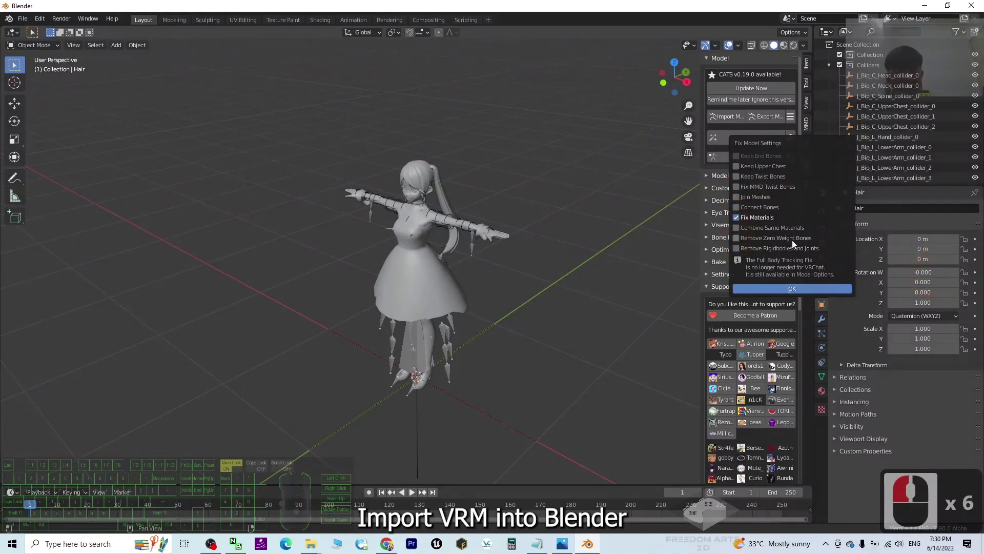
Step: Keep Fix Materials enabled, confirm the settings, and run Fix Model
{"action": "left_click", "coordinate": [737, 218]}
{"action": "left_click", "coordinate": [737, 217]}
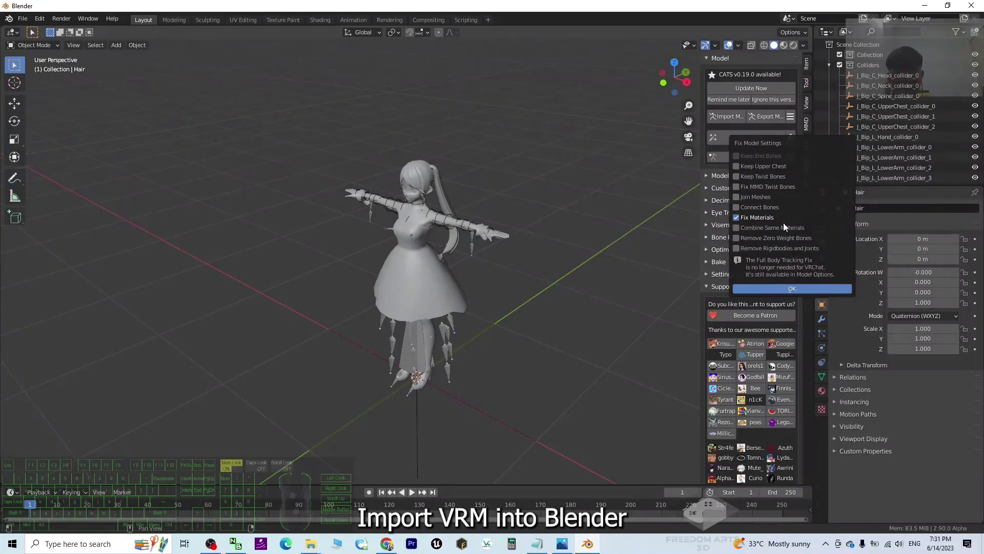
{"action": "left_click", "coordinate": [791, 291]}
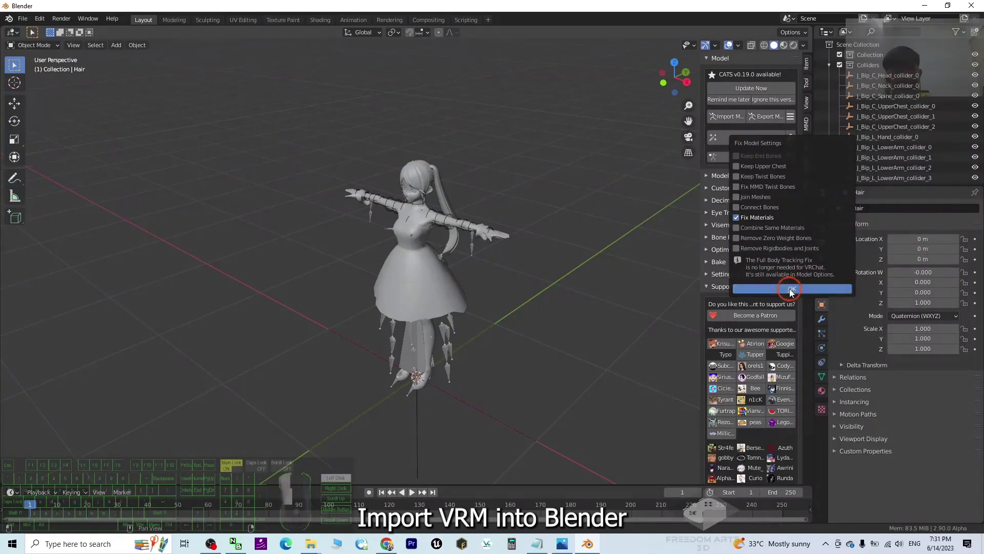
{"action": "left_click", "coordinate": [743, 141]}
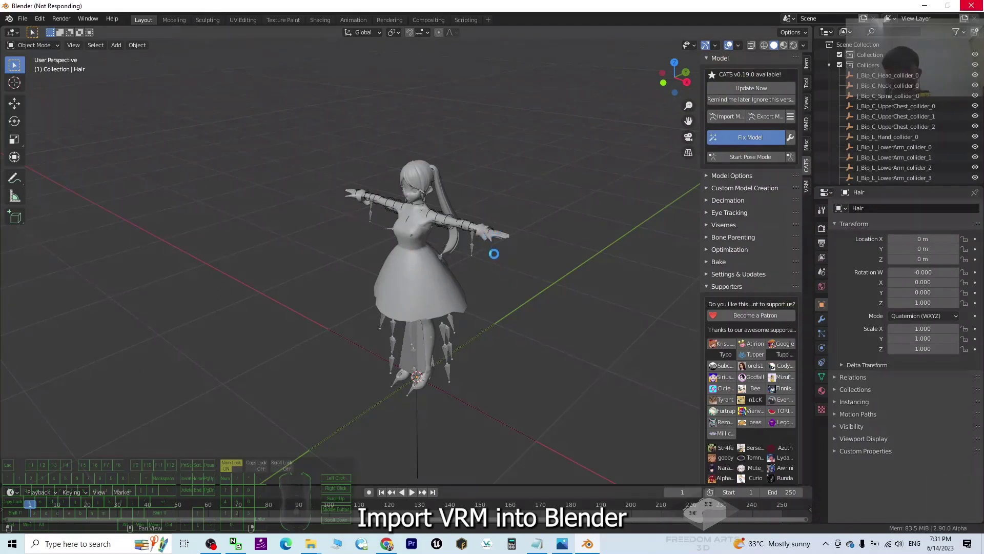
{"action": "scroll", "coordinate": [485, 261], "scroll_direction": "up", "scroll_amount": 2}
{"action": "scroll", "coordinate": [442, 267], "scroll_direction": "up", "scroll_amount": 1}
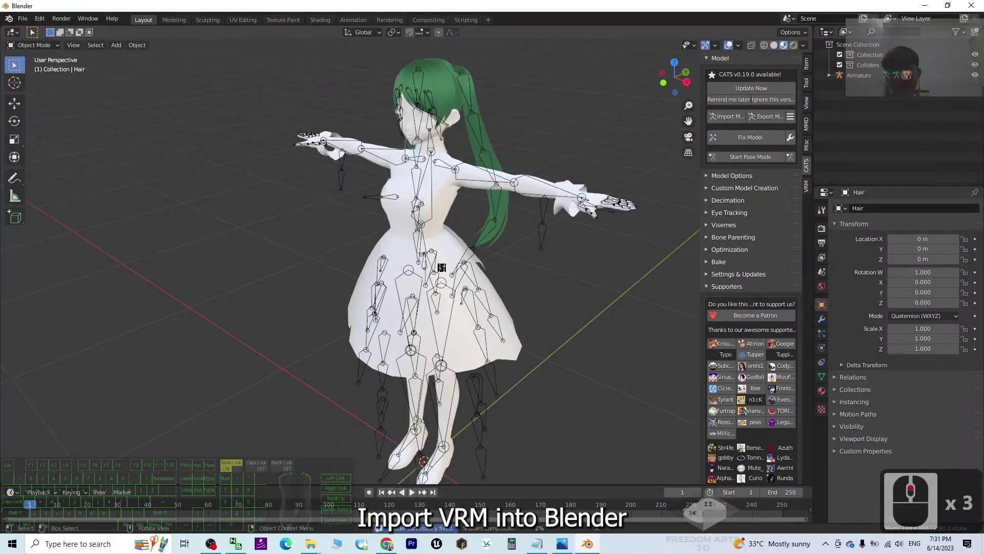
{"action": "scroll", "coordinate": [461, 300], "scroll_direction": "down", "scroll_amount": 2}
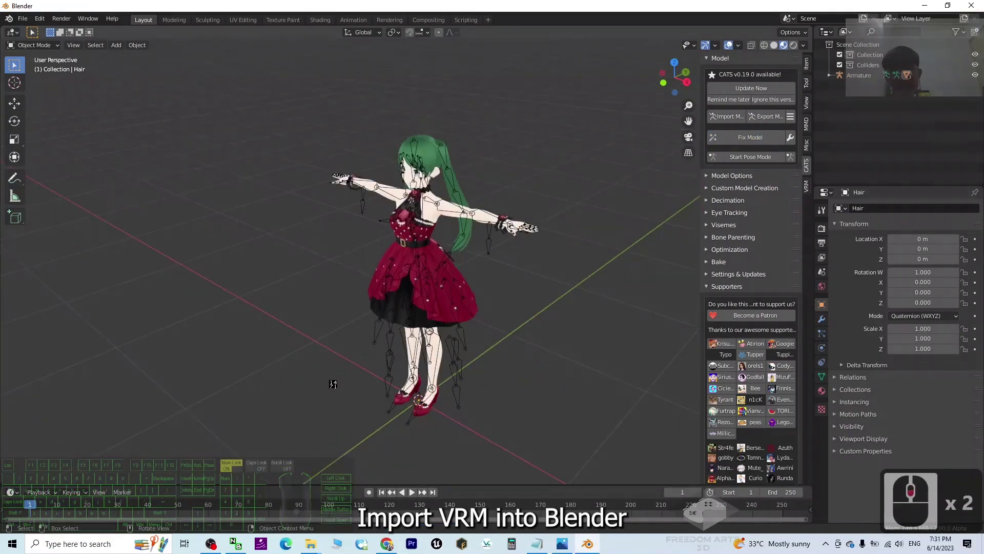
Step: Orbit and pan to view the full textured avatar from the front
{"action": "middle_click_drag", "start_coordinate": [333, 384], "coordinate": [402, 362]}
{"action": "scroll", "coordinate": [543, 145], "scroll_direction": "up", "scroll_amount": 4}
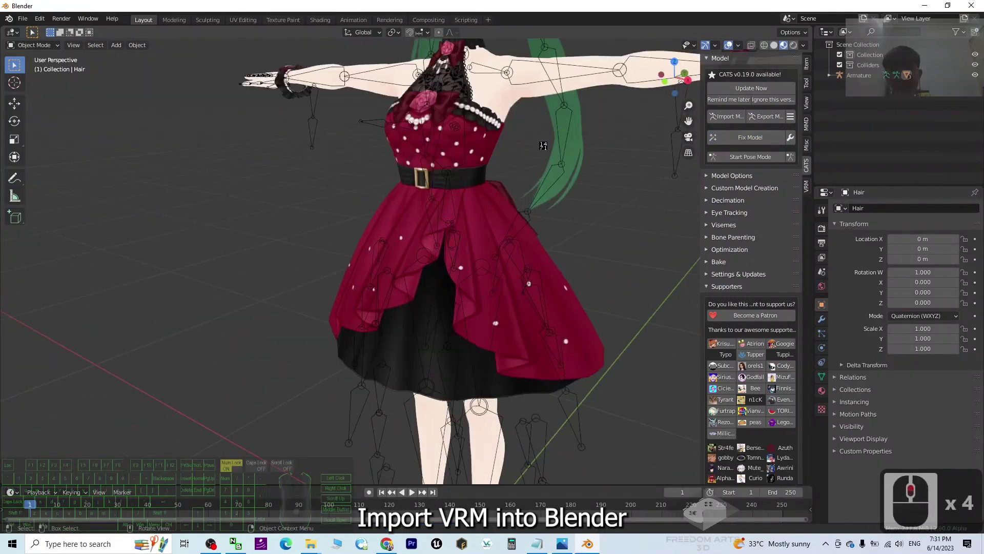
{"action": "scroll", "coordinate": [542, 145], "scroll_direction": "down", "scroll_amount": 3}
{"action": "middle_click_drag", "start_coordinate": [523, 246], "coordinate": [554, 297], "text": "shift"}
{"action": "scroll", "coordinate": [522, 302], "scroll_direction": "down", "scroll_amount": 1}
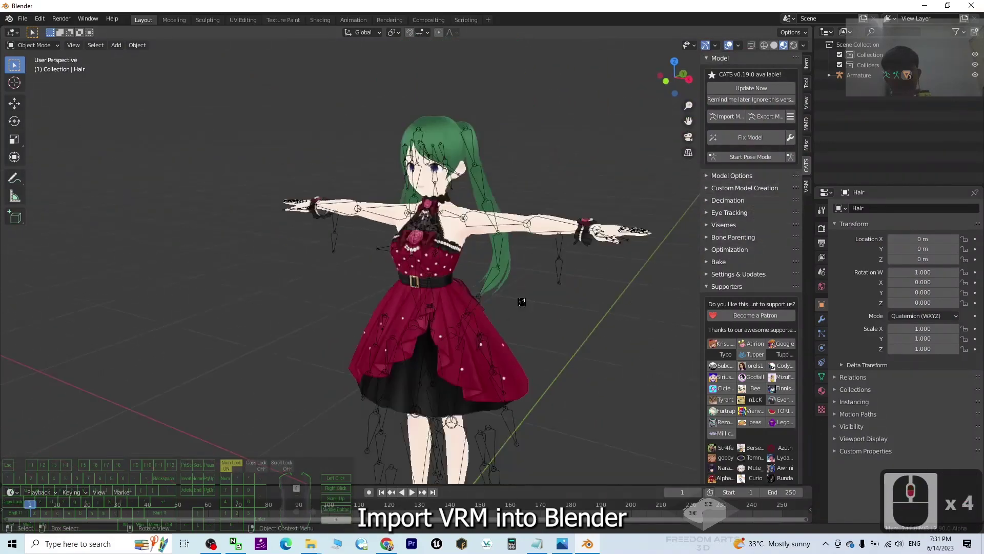
{"action": "scroll", "coordinate": [522, 303], "scroll_direction": "down", "scroll_amount": 3}
{"action": "scroll", "coordinate": [531, 324], "scroll_direction": "up", "scroll_amount": 3}
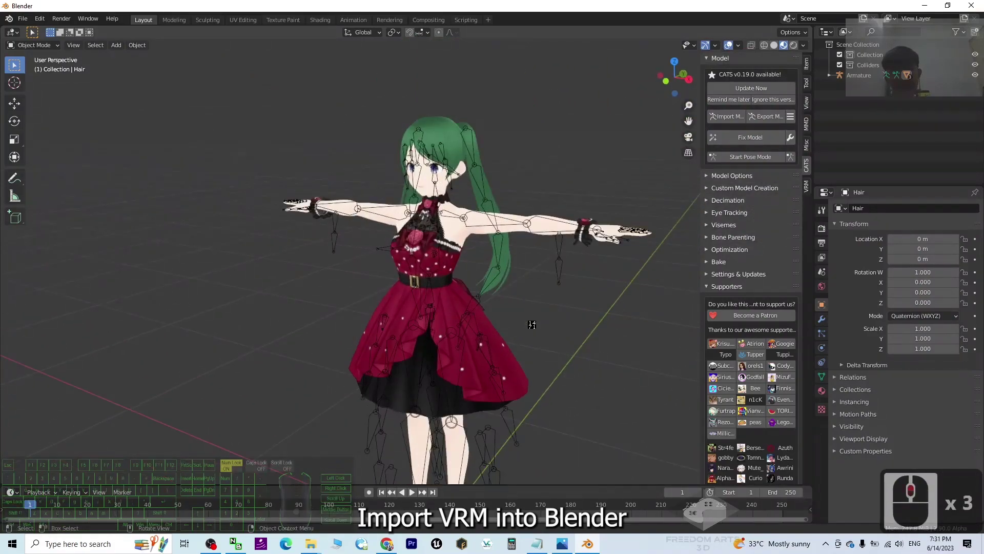
{"action": "scroll", "coordinate": [532, 324], "scroll_direction": "down", "scroll_amount": 1}
Step: Save the fixed avatar scene with Save As to the Desktop under the name model01.blend
{"action": "left_click_drag", "start_coordinate": [584, 6], "coordinate": [641, 36]}
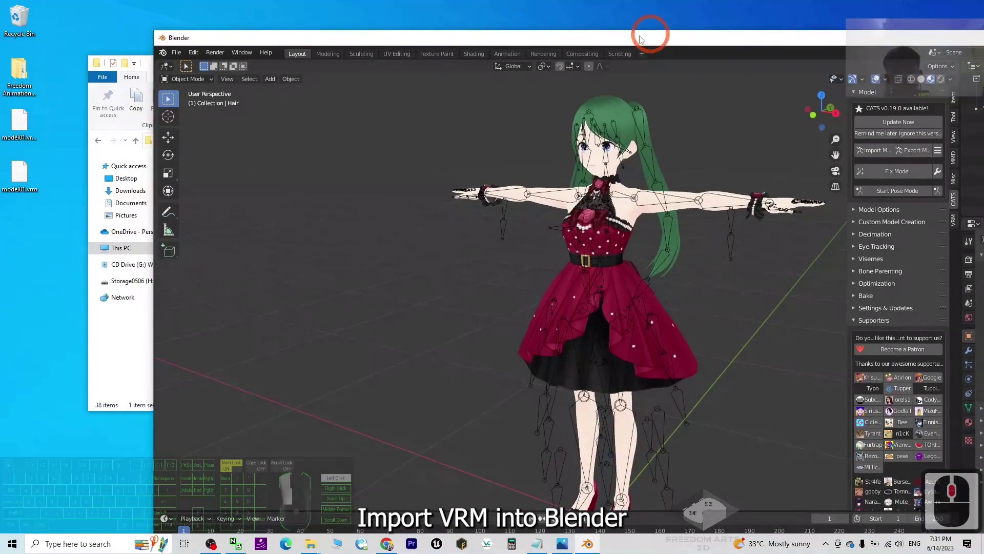
{"action": "left_click", "coordinate": [177, 53]}
{"action": "left_click", "coordinate": [196, 130]}
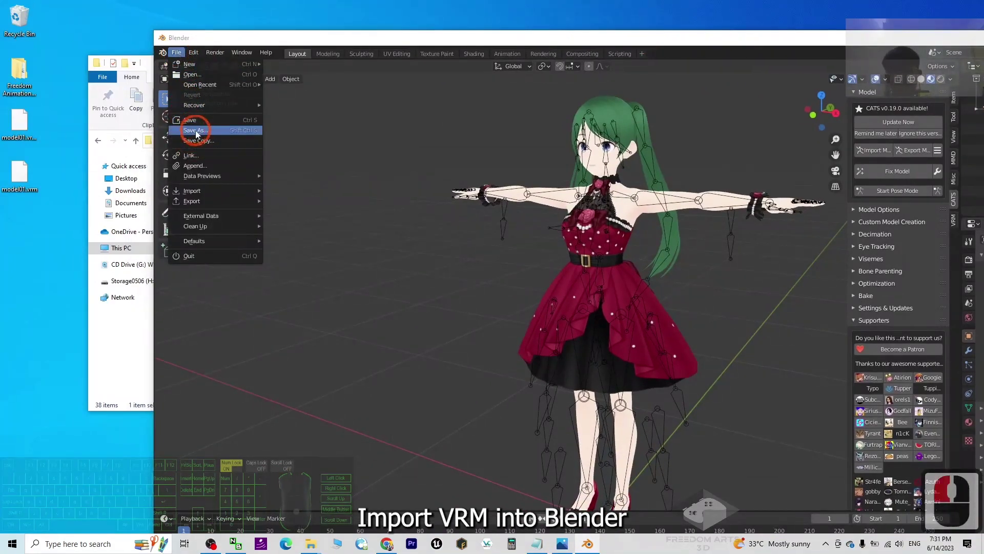
{"action": "left_click", "coordinate": [413, 271]}
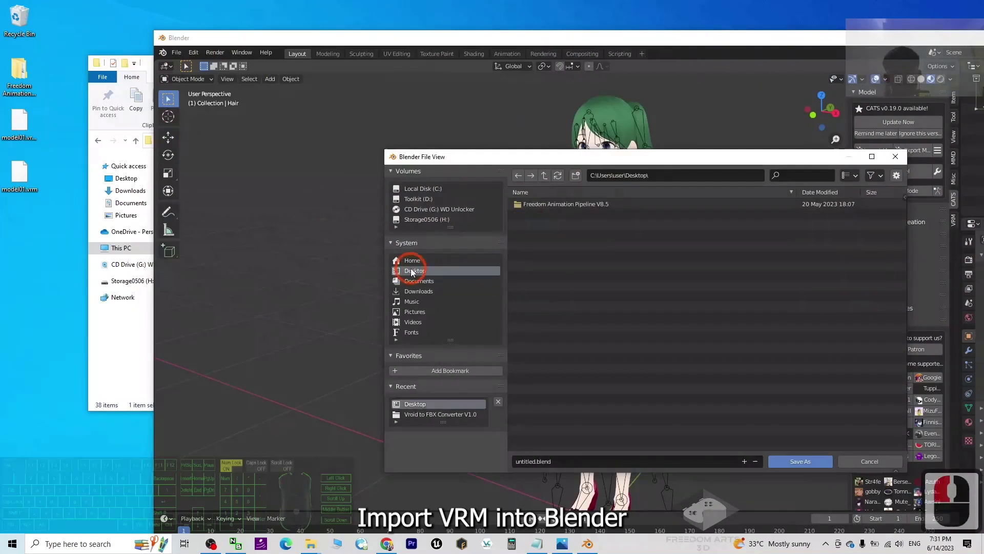
{"action": "left_click", "coordinate": [567, 462]}
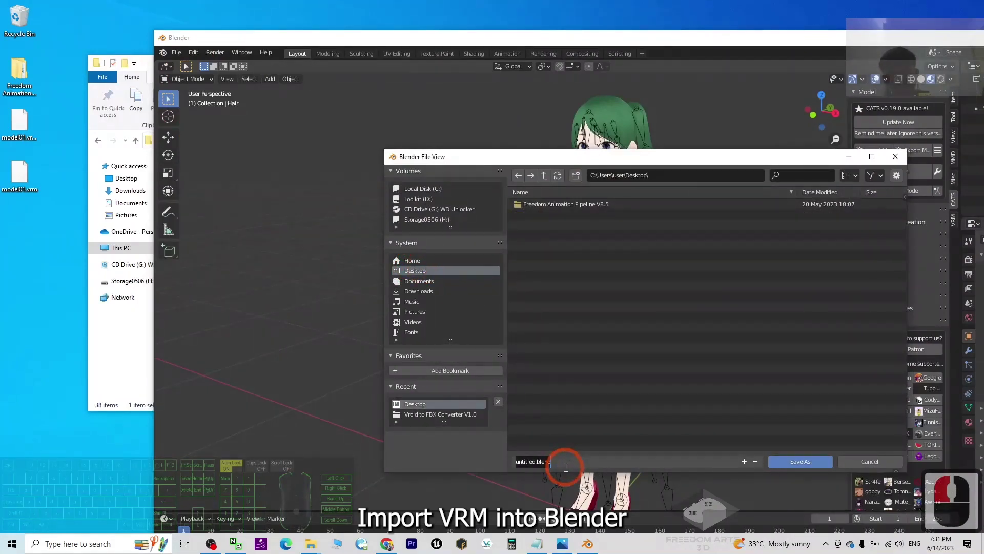
{"action": "type", "text": "model0"}
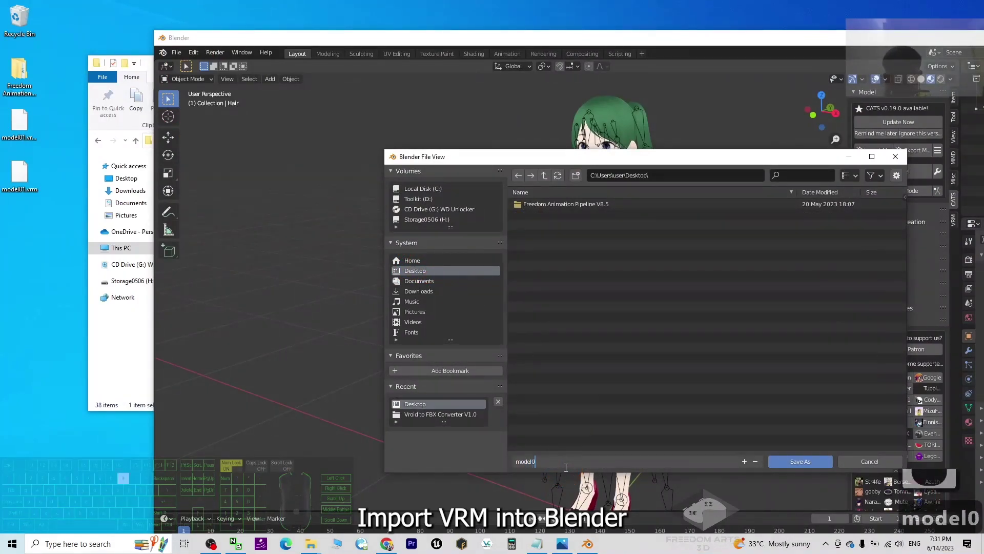
{"action": "type", "text": "1"}
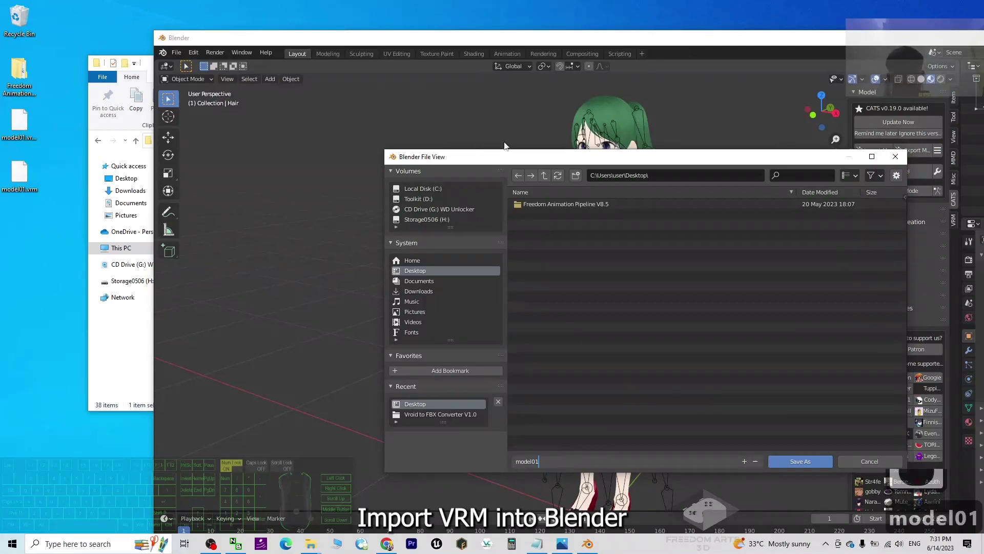
{"action": "left_click_drag", "start_coordinate": [552, 163], "coordinate": [444, 167]}
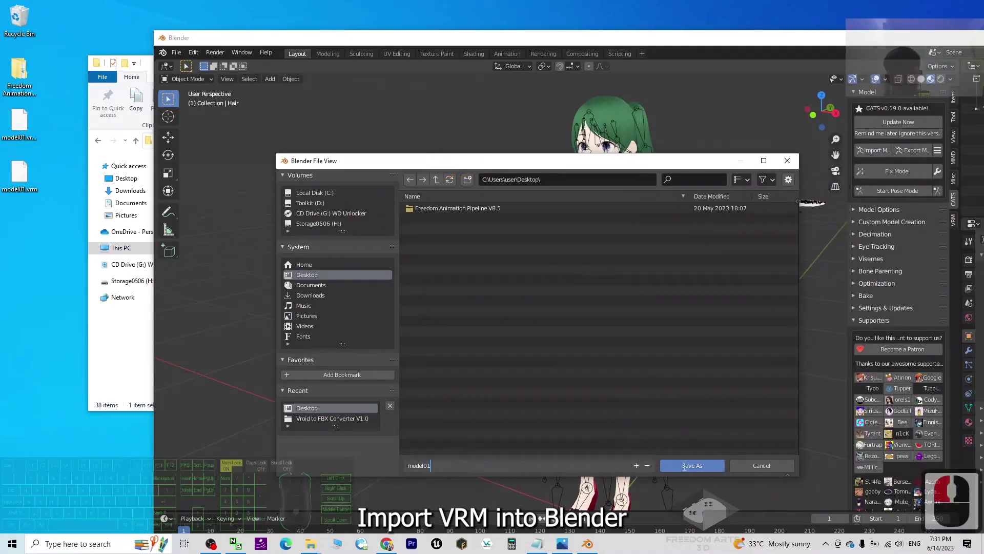
{"action": "left_click", "coordinate": [684, 464]}
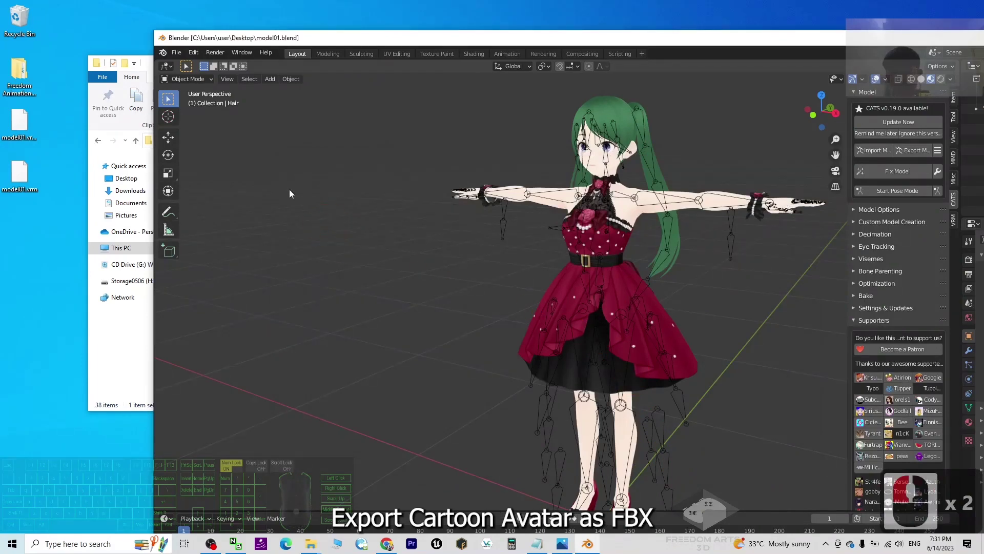
Step: Start an FBX (.fbx) export from the File menu
{"action": "left_click", "coordinate": [177, 53]}
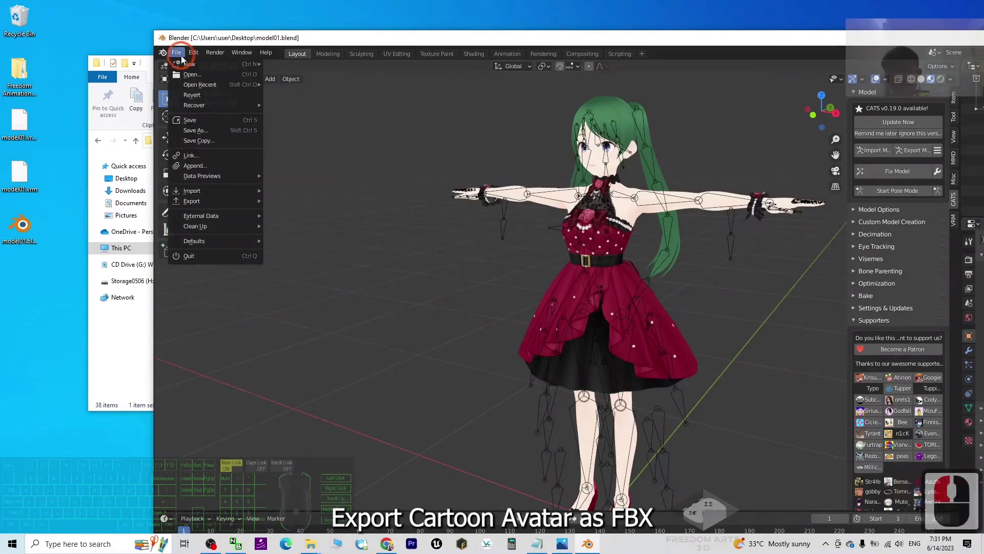
{"action": "left_click", "coordinate": [209, 202]}
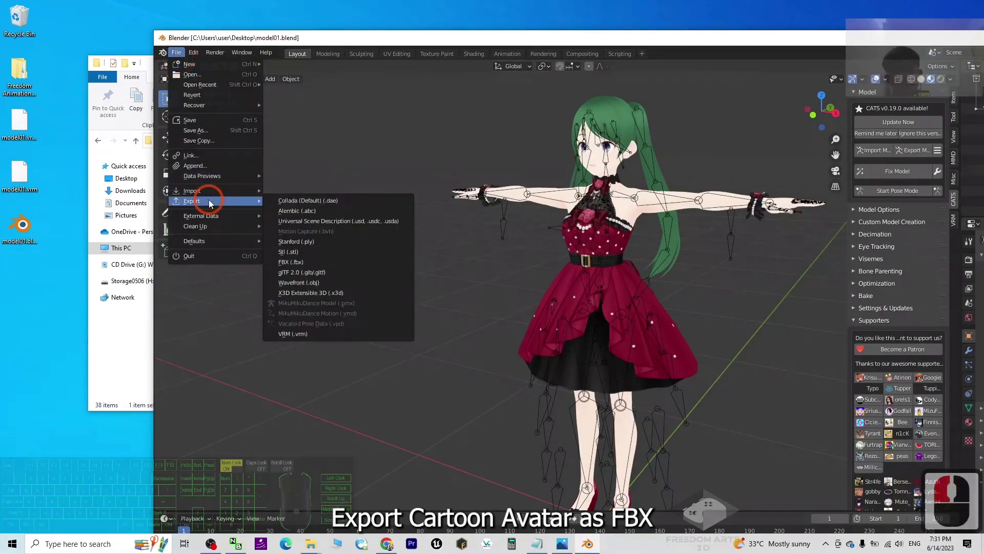
{"action": "left_click", "coordinate": [314, 261]}
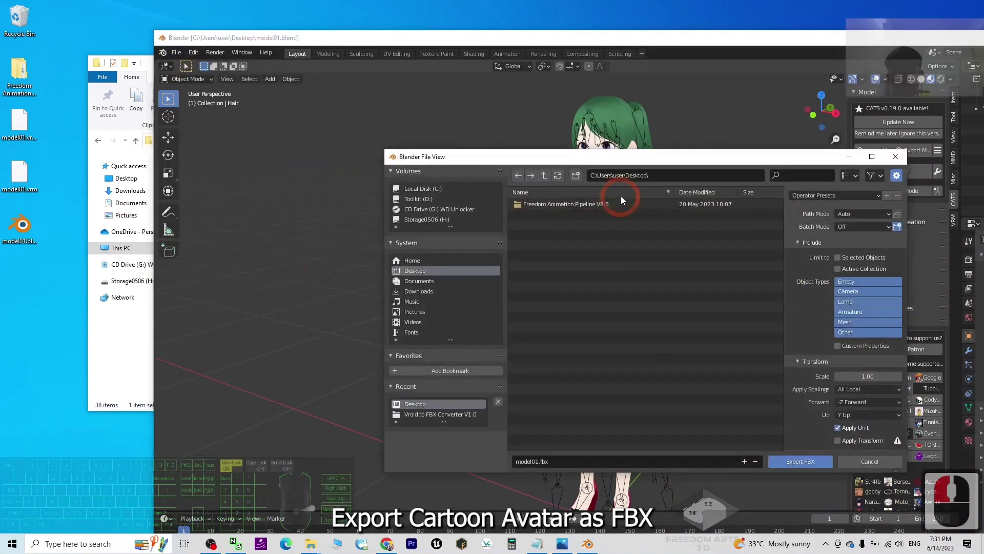
{"action": "left_click_drag", "start_coordinate": [690, 156], "coordinate": [467, 153]}
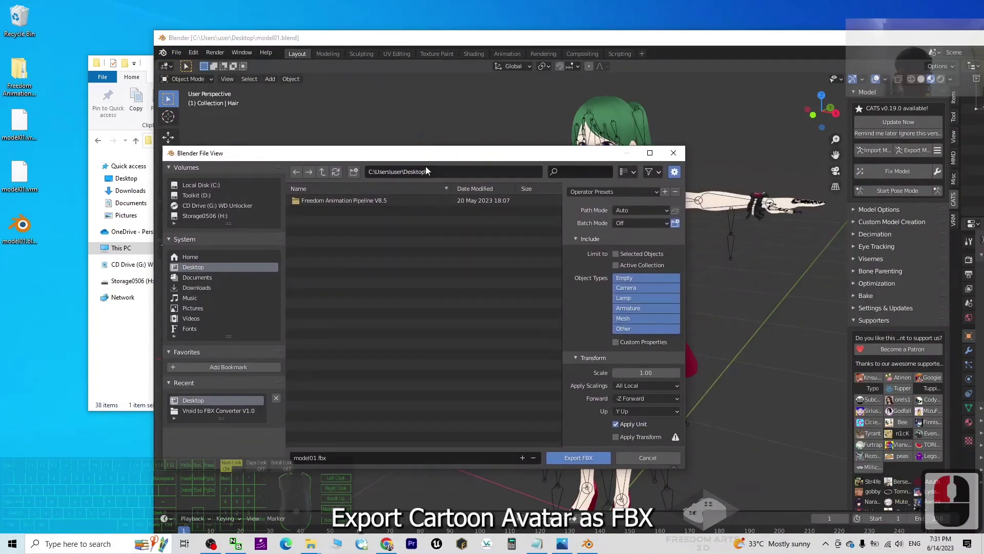
Step: Set Path Mode to Copy, enable Embed Textures, and export model01.fbx
{"action": "left_click", "coordinate": [632, 211]}
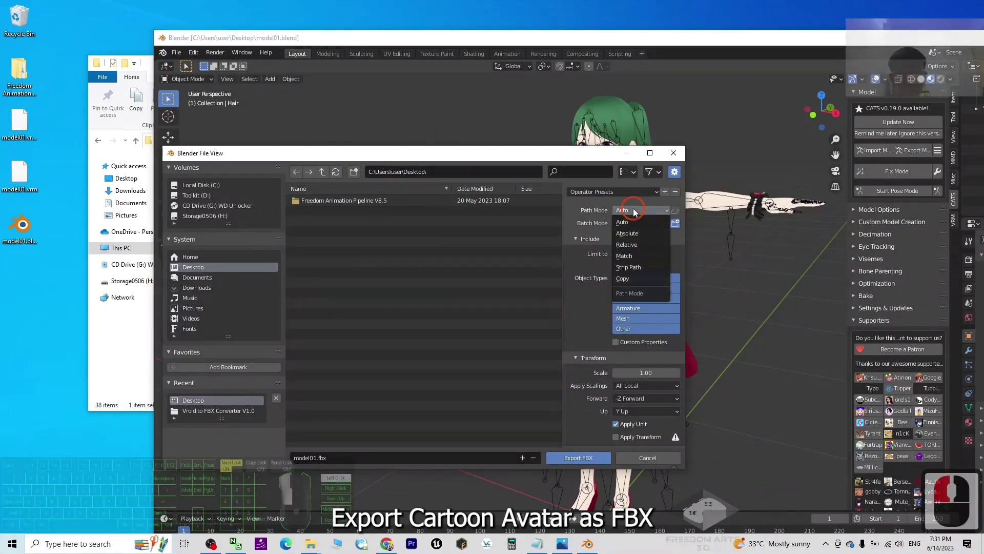
{"action": "left_click", "coordinate": [624, 278]}
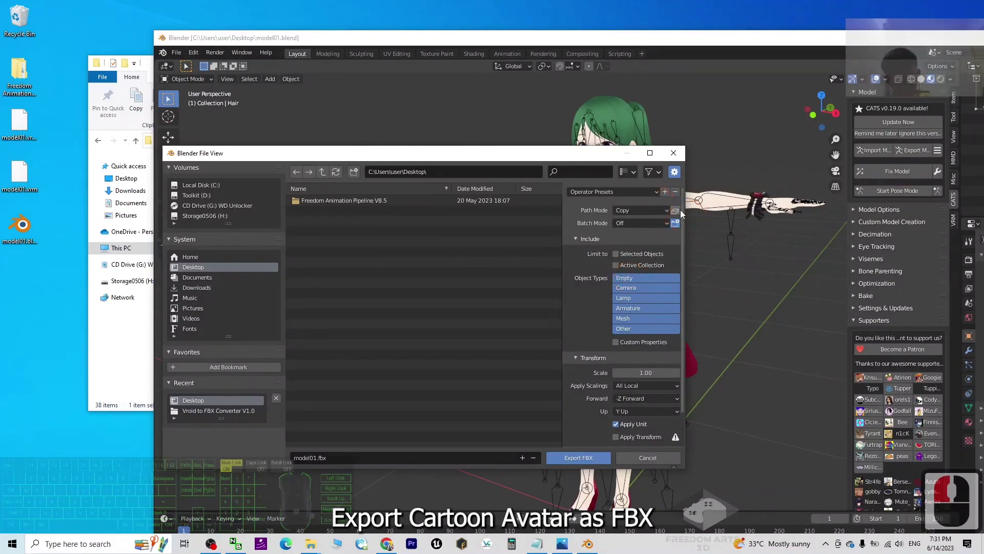
{"action": "left_click", "coordinate": [675, 212]}
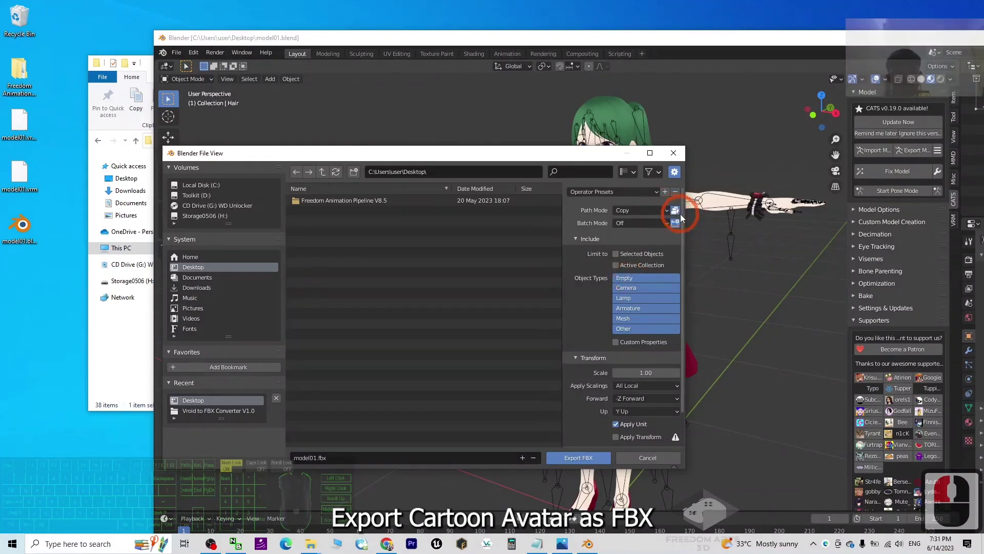
{"action": "left_click_drag", "start_coordinate": [573, 147], "coordinate": [453, 161]}
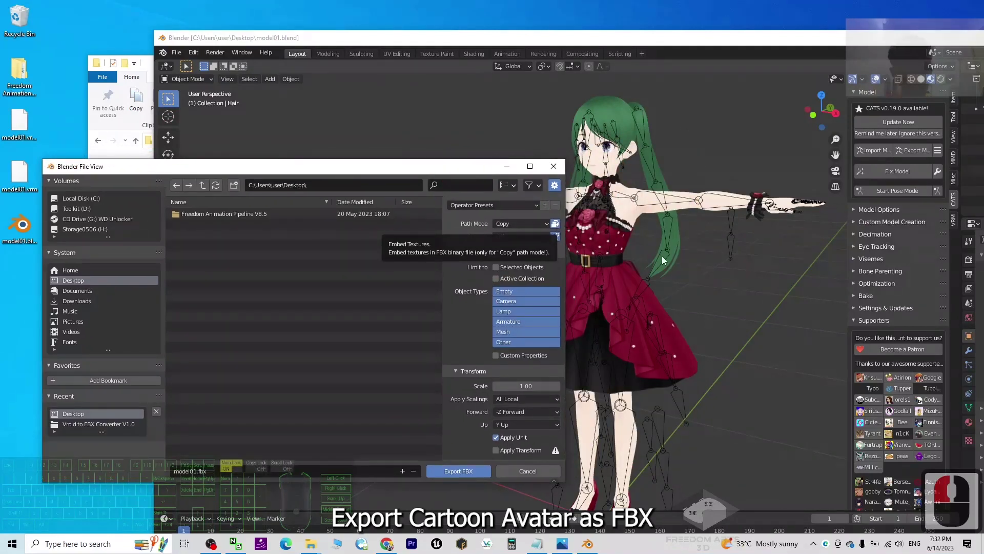
{"action": "left_click_drag", "start_coordinate": [457, 178], "coordinate": [584, 140]}
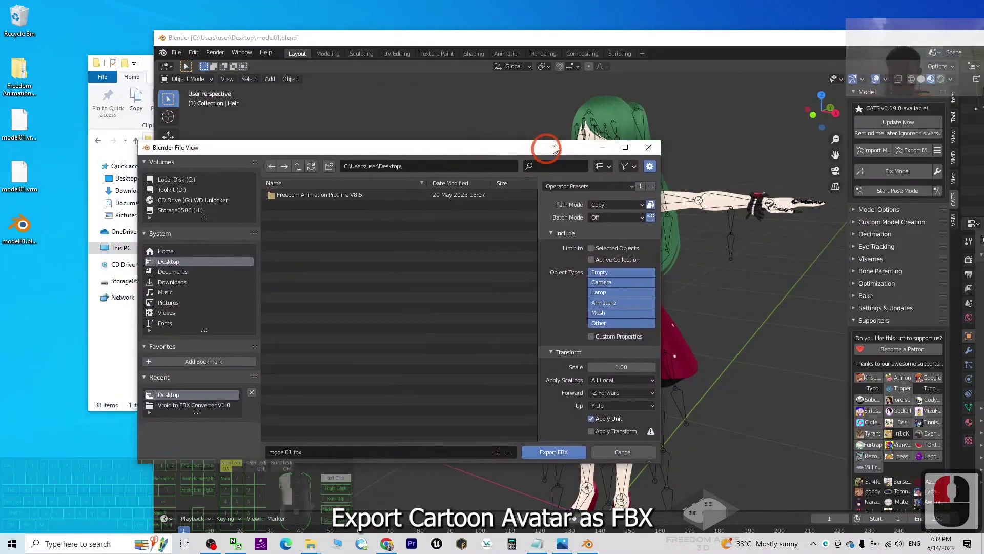
{"action": "left_click", "coordinate": [577, 435]}
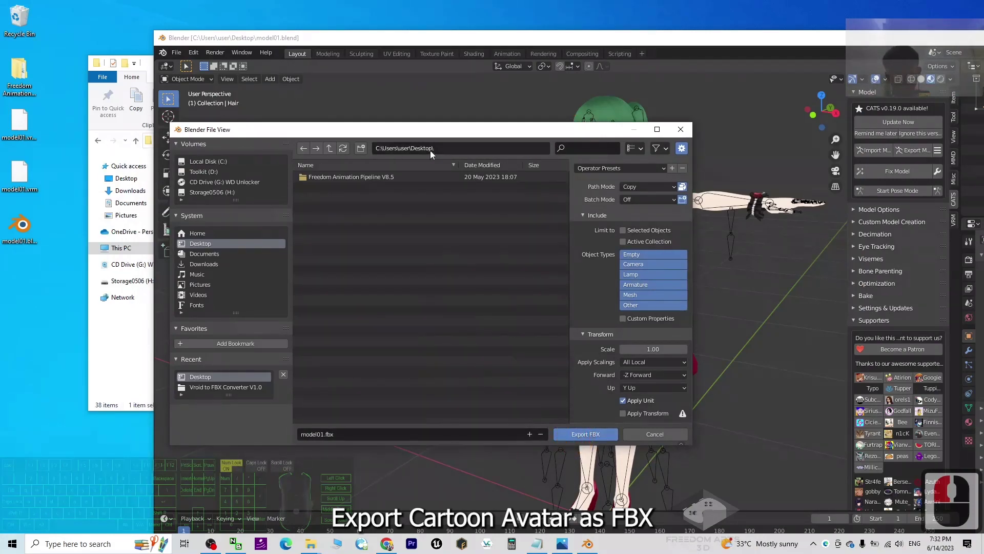
{"action": "left_click", "coordinate": [585, 435]}
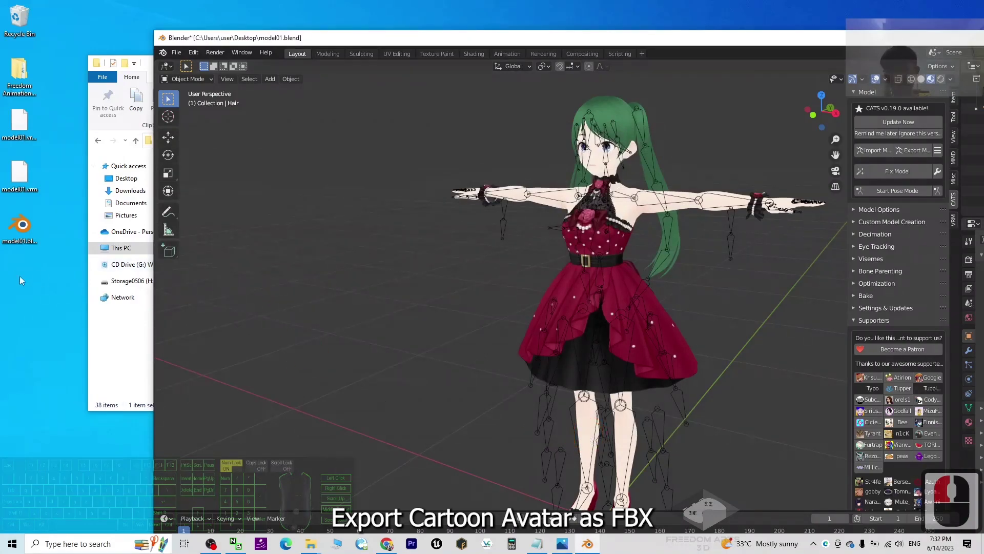
Step: Open model01.fbx in 3D Viewer, dismiss its load error, and close the viewer
{"action": "double_click", "coordinate": [28, 271]}
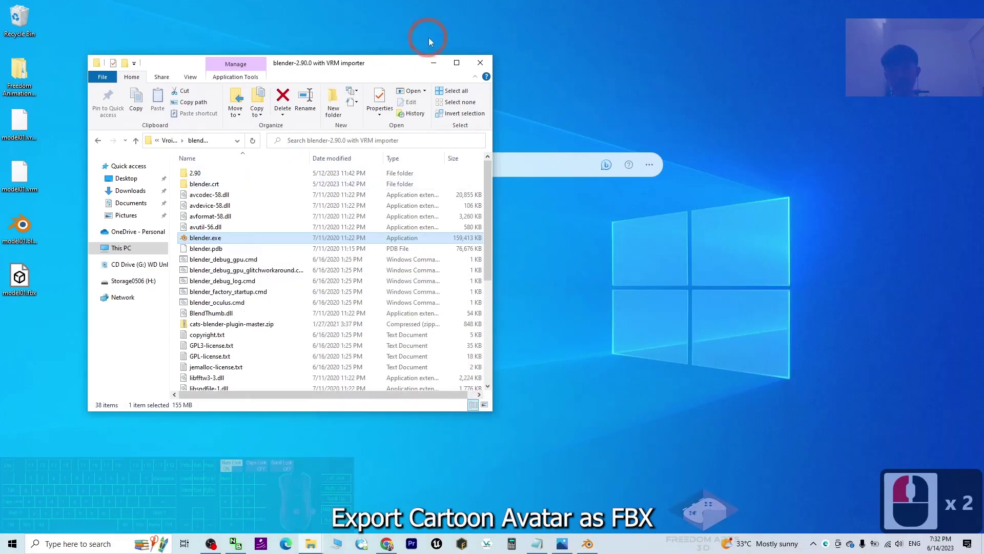
{"action": "left_click", "coordinate": [433, 62]}
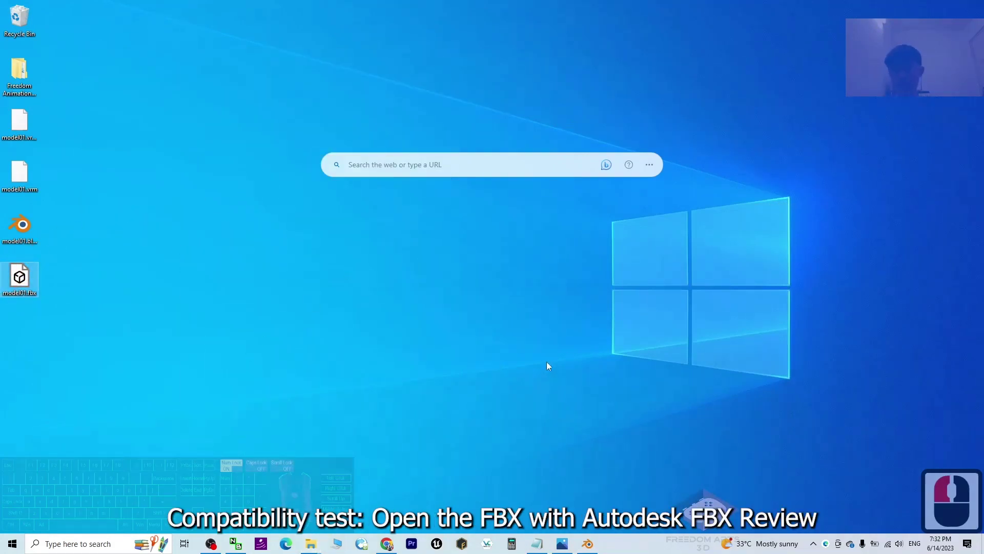
{"action": "double_click", "coordinate": [19, 277]}
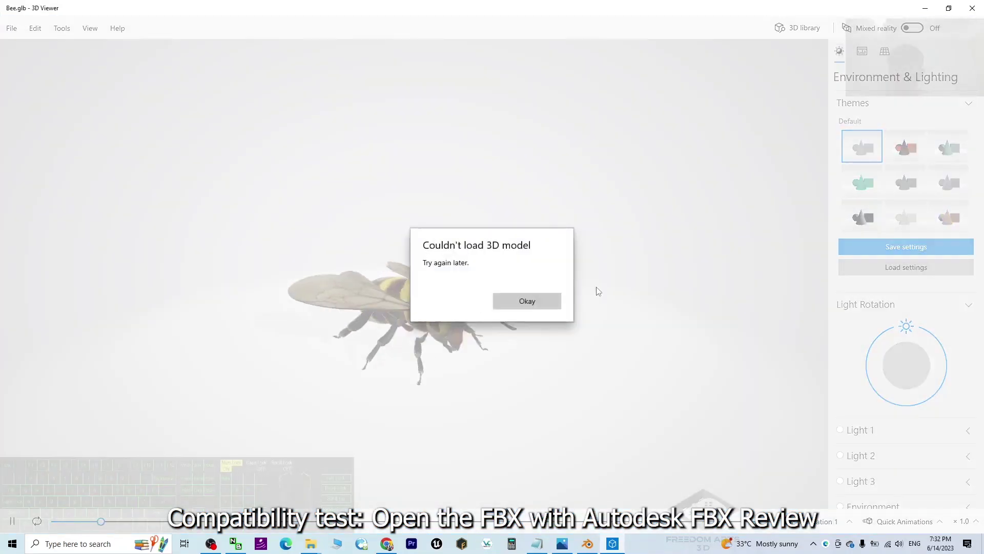
{"action": "left_click", "coordinate": [531, 296]}
{"action": "left_click_drag", "start_coordinate": [105, 7], "coordinate": [745, 89]}
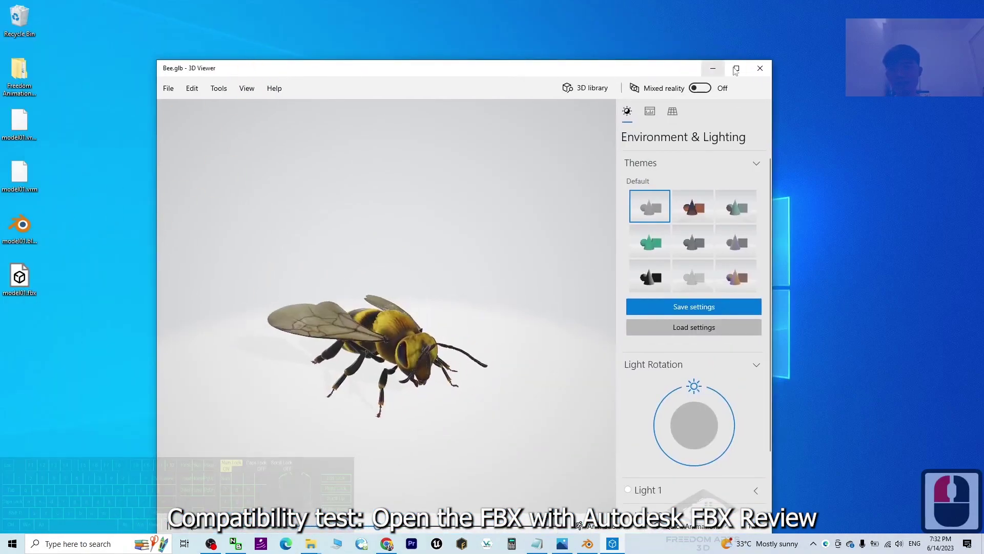
{"action": "left_click", "coordinate": [760, 69]}
{"action": "left_click", "coordinate": [48, 297]}
Step: Retry opening model01.fbx, dismiss the failure, and close 3D Viewer again
{"action": "double_click", "coordinate": [22, 281]}
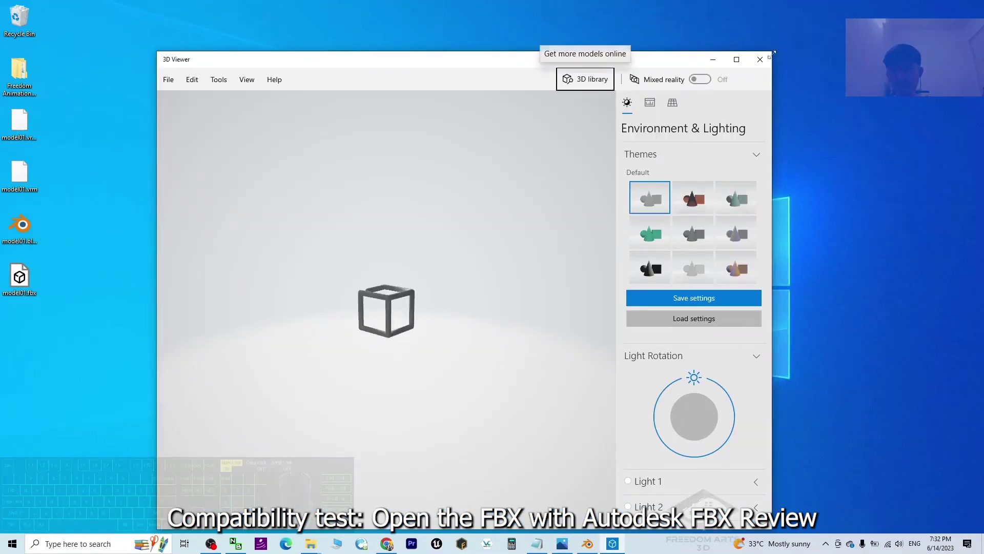
{"action": "left_click", "coordinate": [763, 61]}
{"action": "left_click", "coordinate": [93, 202]}
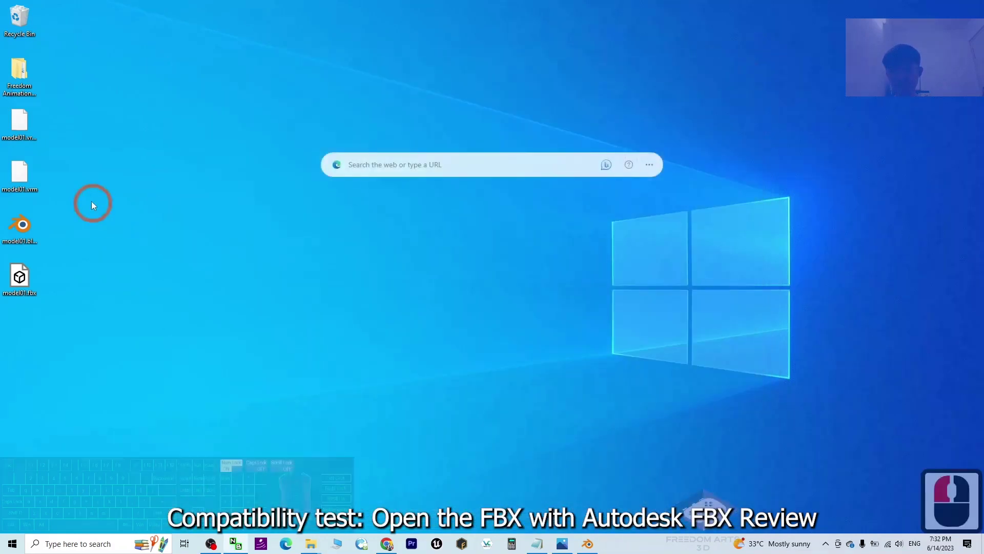
Step: Open model01.fbx with Autodesk FBX Review and maximize its window
{"action": "right_click", "coordinate": [25, 278]}
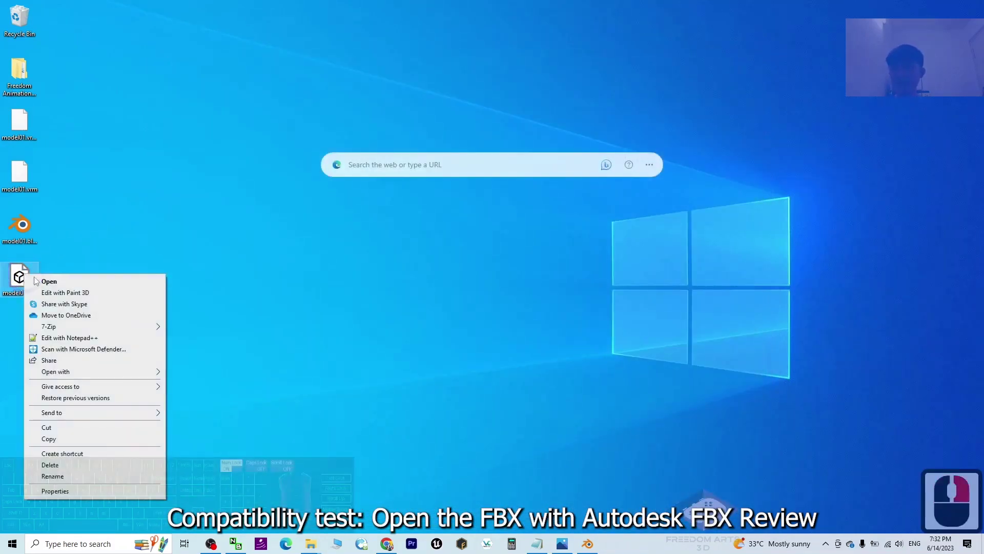
{"action": "left_click", "coordinate": [98, 372]}
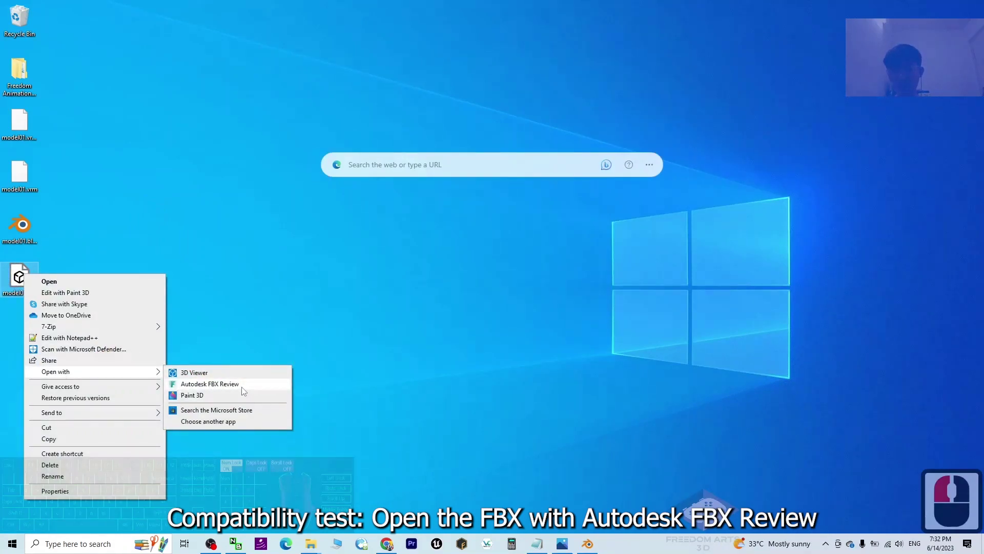
{"action": "left_click", "coordinate": [210, 384]}
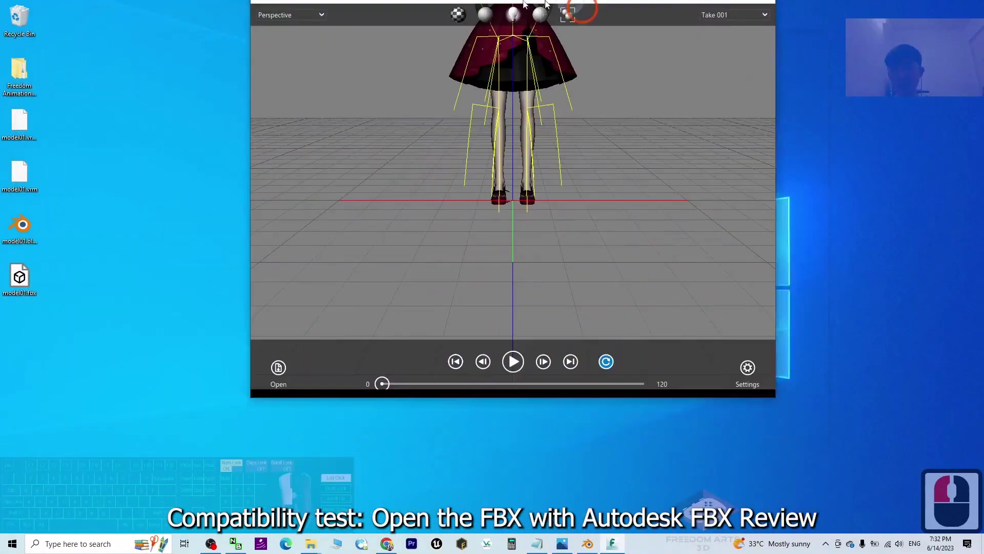
{"action": "left_click_drag", "start_coordinate": [305, 31], "coordinate": [580, 6]}
{"action": "scroll", "coordinate": [594, 139], "scroll_direction": "down", "scroll_amount": 6}
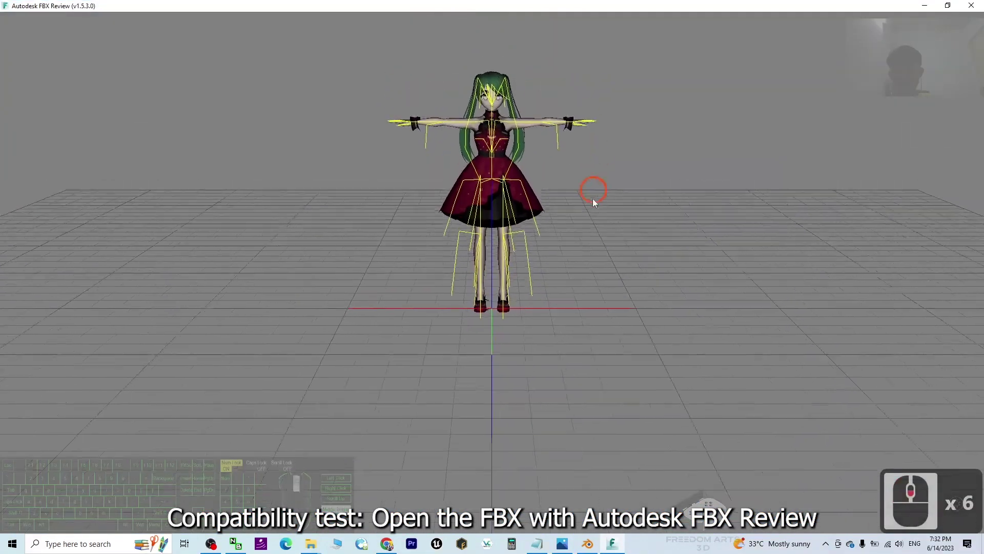
{"action": "scroll", "coordinate": [723, 224], "scroll_direction": "up", "scroll_amount": 2}
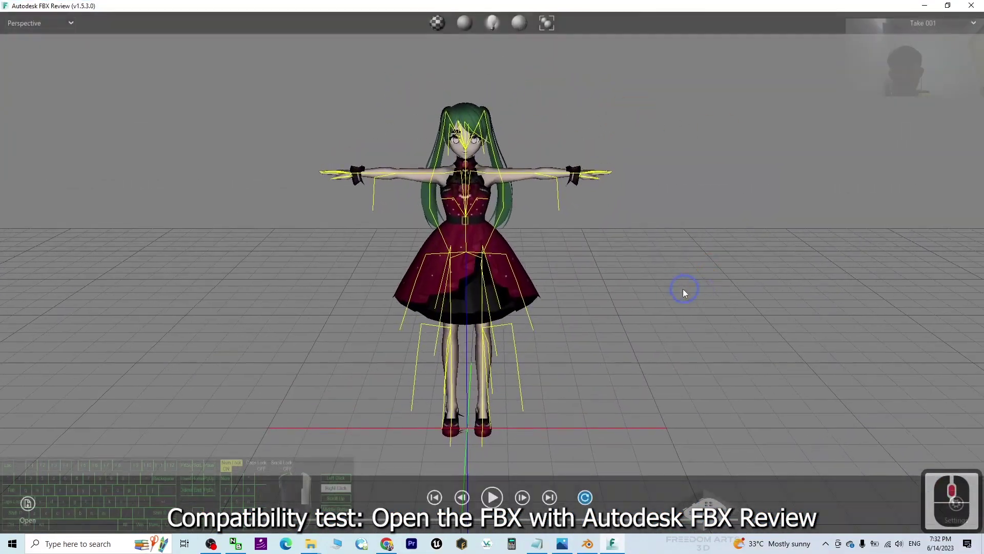
Step: Orbit the avatar to inspect it from several three-quarter angles
{"action": "mouse_move", "coordinate": [699, 293]}
{"action": "left_mouse_down"}
{"action": "mouse_move", "coordinate": [589, 319]}
{"action": "mouse_move", "coordinate": [389, 314]}
{"action": "mouse_move", "coordinate": [623, 309]}
{"action": "left_mouse_up"}
{"action": "scroll", "coordinate": [564, 160], "scroll_direction": "up", "scroll_amount": 4}
{"action": "scroll", "coordinate": [564, 161], "scroll_direction": "up", "scroll_amount": 2}
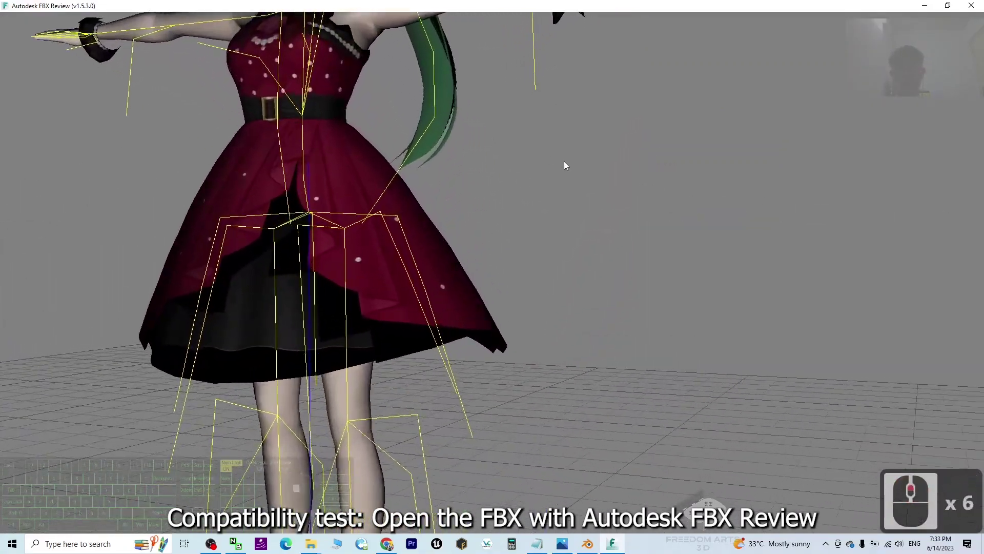
{"action": "scroll", "coordinate": [564, 161], "scroll_direction": "down", "scroll_amount": 5}
{"action": "mouse_move", "coordinate": [583, 274]}
{"action": "left_mouse_down"}
{"action": "mouse_move", "coordinate": [591, 305]}
{"action": "mouse_move", "coordinate": [691, 286]}
{"action": "mouse_move", "coordinate": [654, 258]}
{"action": "left_mouse_up"}
{"action": "scroll", "coordinate": [591, 164], "scroll_direction": "up", "scroll_amount": 5}
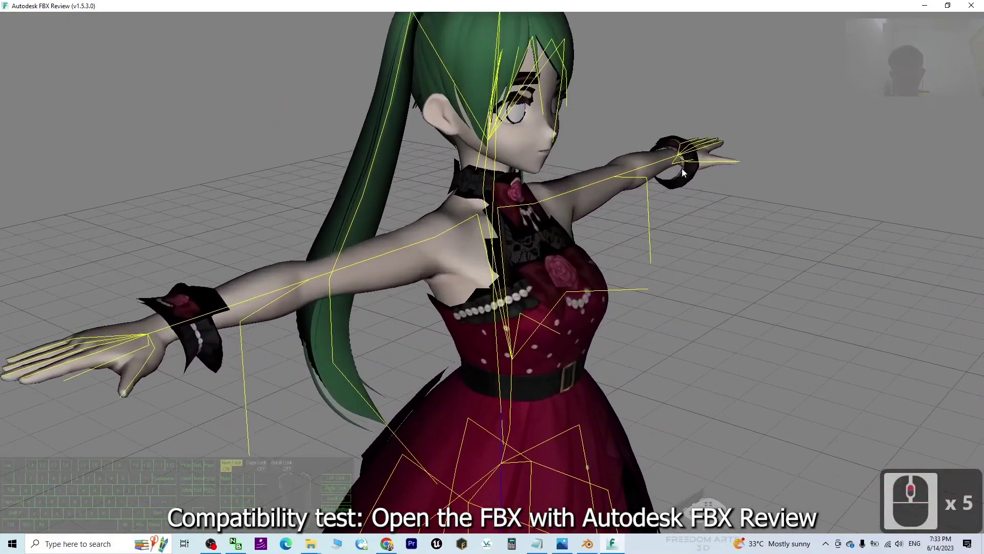
{"action": "scroll", "coordinate": [796, 358], "scroll_direction": "down", "scroll_amount": 5}
{"action": "scroll", "coordinate": [796, 358], "scroll_direction": "down", "scroll_amount": 5}
{"action": "left_click_drag", "start_coordinate": [763, 354], "coordinate": [610, 355]}
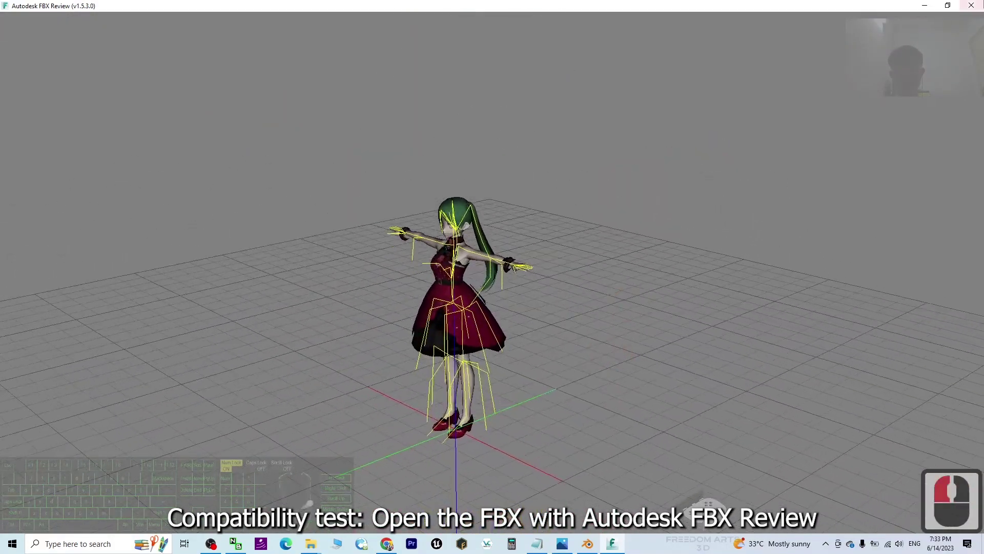
Step: Return to Blender and open the Fix Model settings, closing them without applying
{"action": "left_click", "coordinate": [591, 544]}
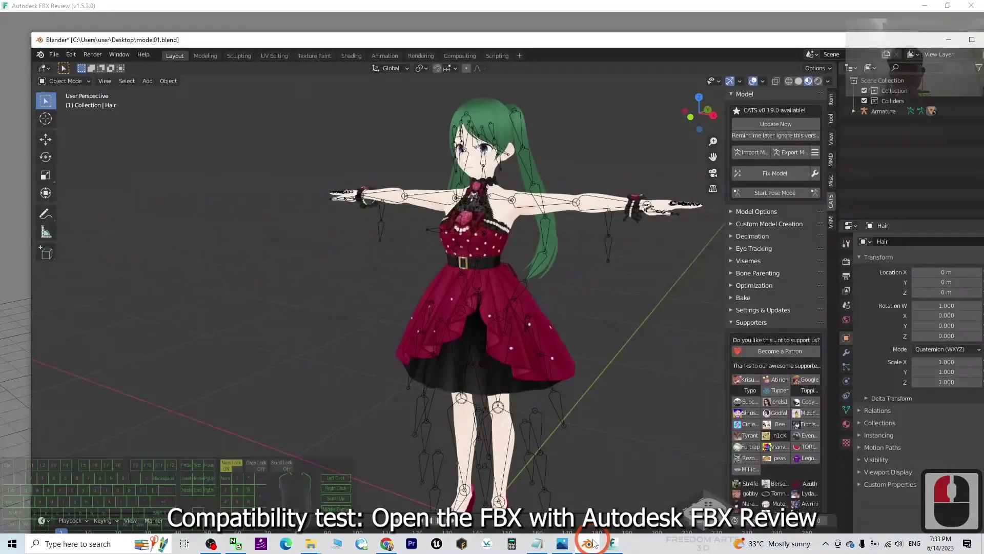
{"action": "left_click", "coordinate": [815, 173]}
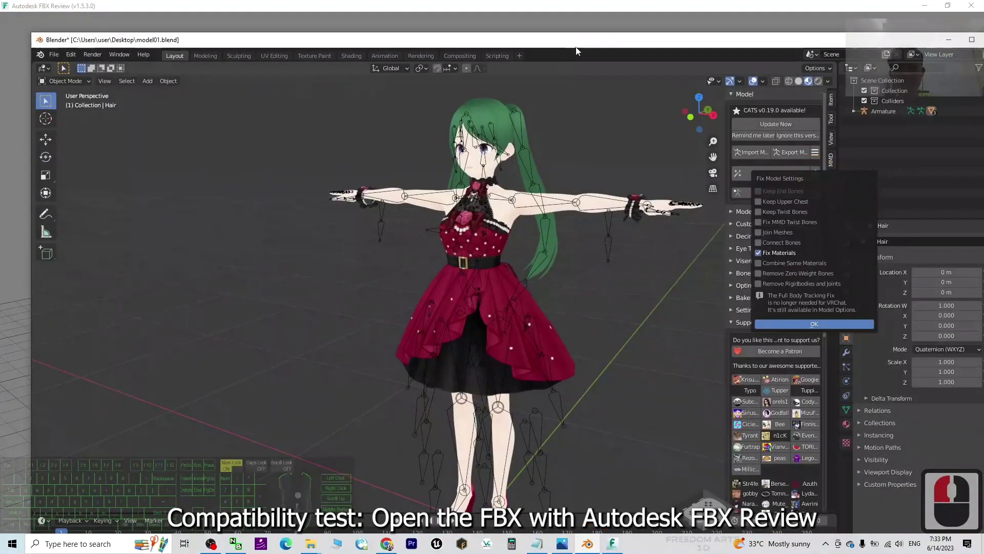
{"action": "left_click", "coordinate": [589, 41]}
{"action": "left_click", "coordinate": [730, 62]}
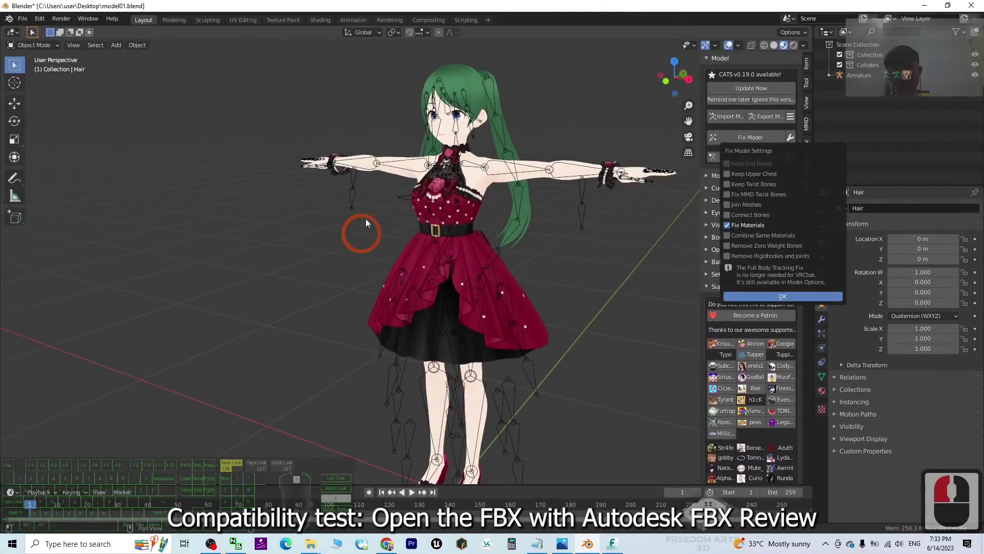
{"action": "scroll", "coordinate": [569, 234], "scroll_direction": "up", "scroll_amount": 2}
{"action": "scroll", "coordinate": [578, 246], "scroll_direction": "down", "scroll_amount": 4}
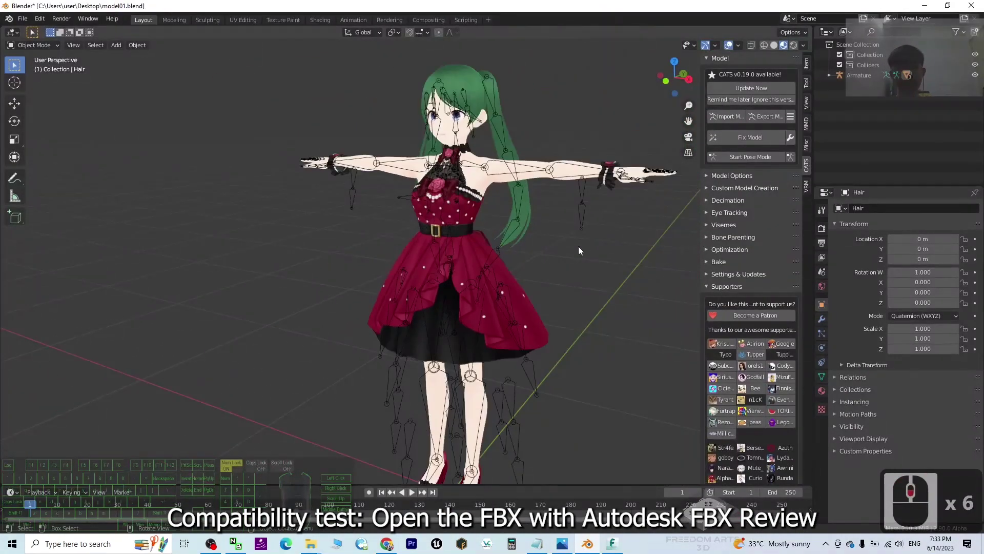
Step: Orbit and pan over the avatar, then minimize Blender to reveal FBX Review
{"action": "mouse_move", "coordinate": [568, 277]}
{"action": "middle_mouse_down"}
{"action": "mouse_move", "coordinate": [617, 290]}
{"action": "mouse_move", "coordinate": [613, 267]}
{"action": "mouse_move", "coordinate": [595, 268]}
{"action": "middle_mouse_up"}
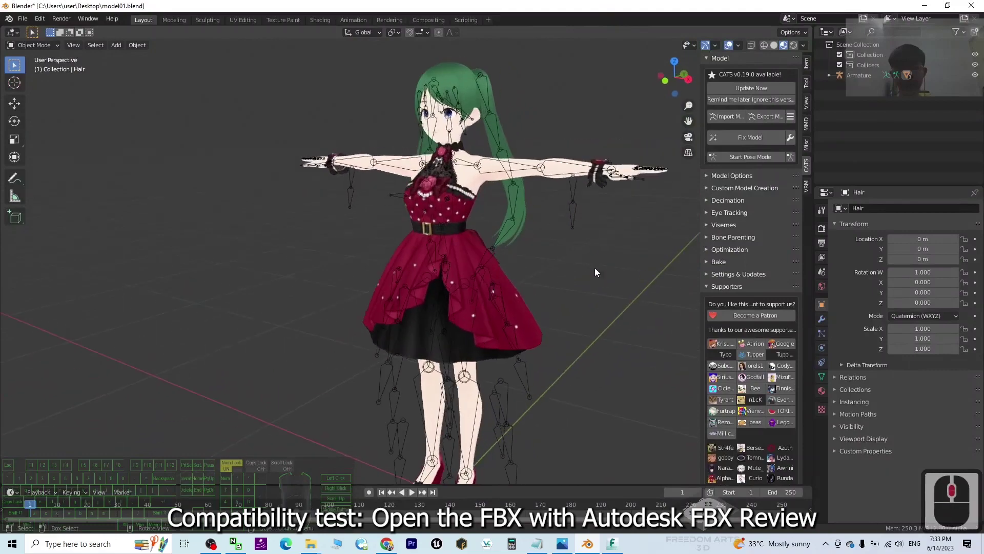
{"action": "scroll", "coordinate": [608, 243], "scroll_direction": "up", "scroll_amount": 2}
{"action": "scroll", "coordinate": [621, 215], "scroll_direction": "down", "scroll_amount": 3}
{"action": "mouse_move", "coordinate": [605, 228]}
{"action": "middle_mouse_down", "text": "shift"}
{"action": "mouse_move", "coordinate": [525, 275]}
{"action": "mouse_move", "coordinate": [586, 269]}
{"action": "mouse_move", "coordinate": [926, 5]}
{"action": "middle_mouse_up", "text": "shift"}
{"action": "scroll", "coordinate": [525, 274], "scroll_direction": "up", "scroll_amount": 2}
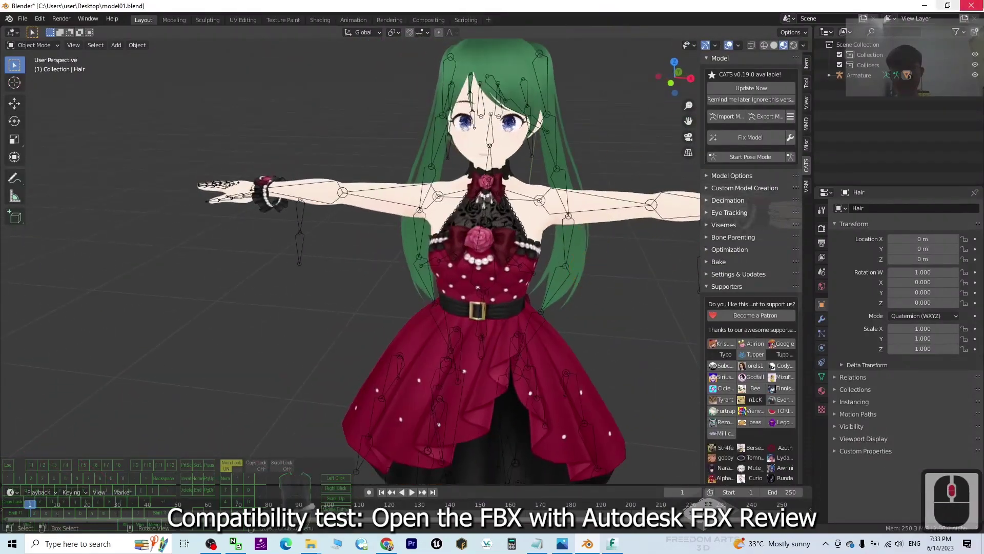
{"action": "left_click", "coordinate": [925, 6]}
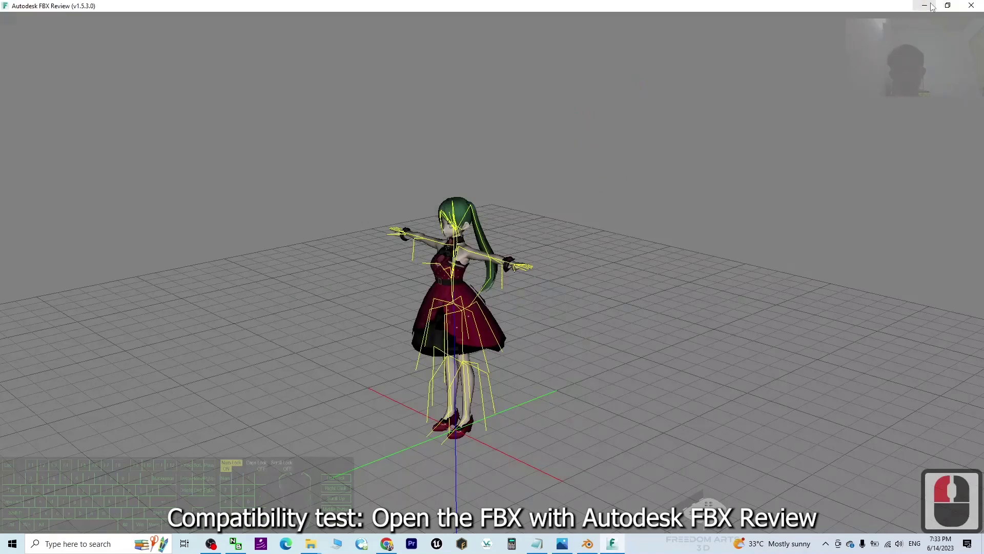
Step: Minimize FBX Review and launch iClone7 from Windows search's Recent list
{"action": "left_click", "coordinate": [926, 5]}
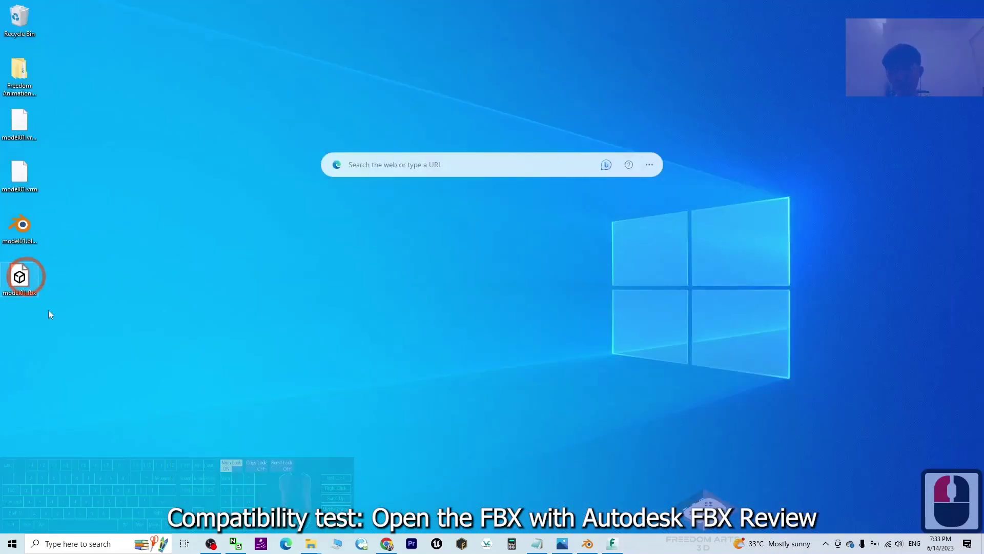
{"action": "left_click", "coordinate": [81, 543]}
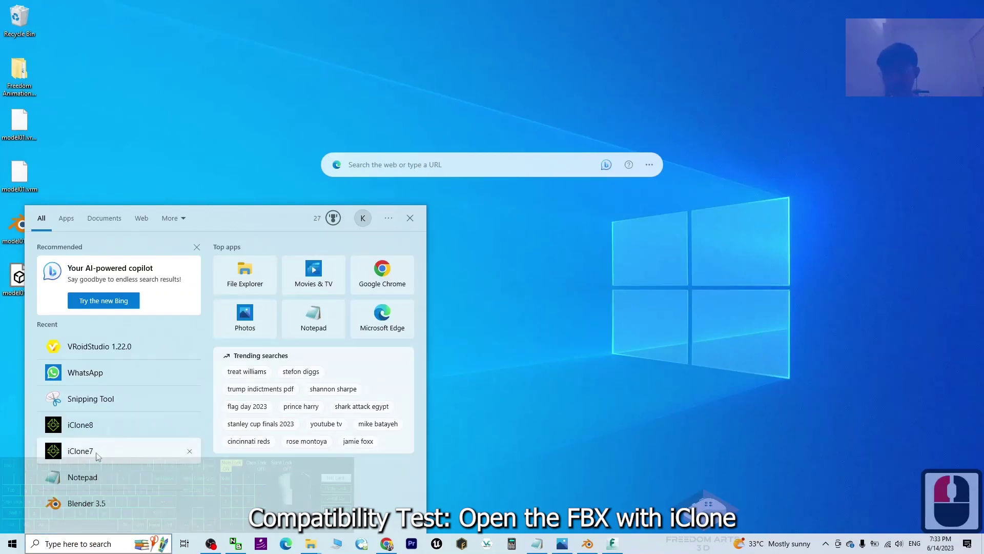
{"action": "left_click", "coordinate": [80, 451]}
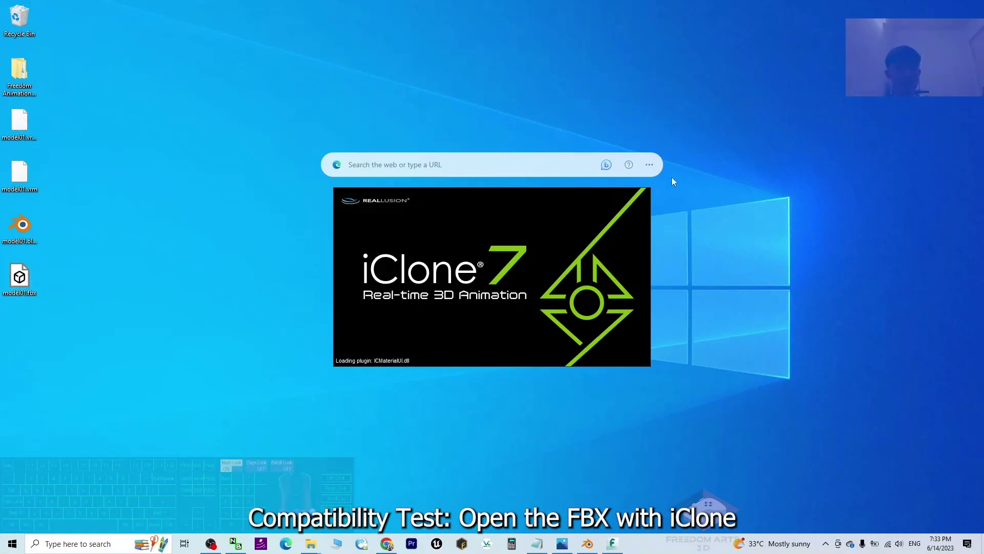
{"action": "left_click", "coordinate": [86, 545]}
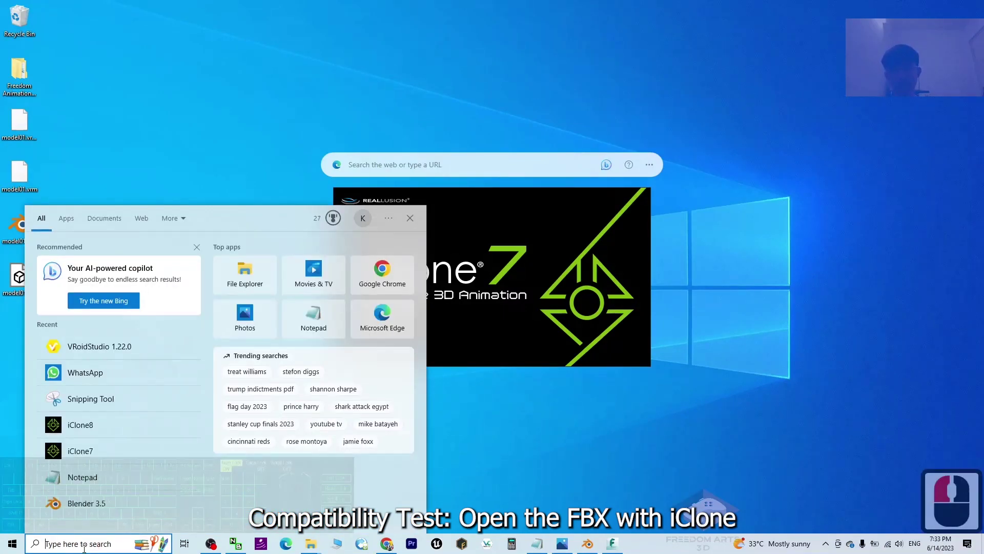
{"action": "left_click", "coordinate": [85, 543]}
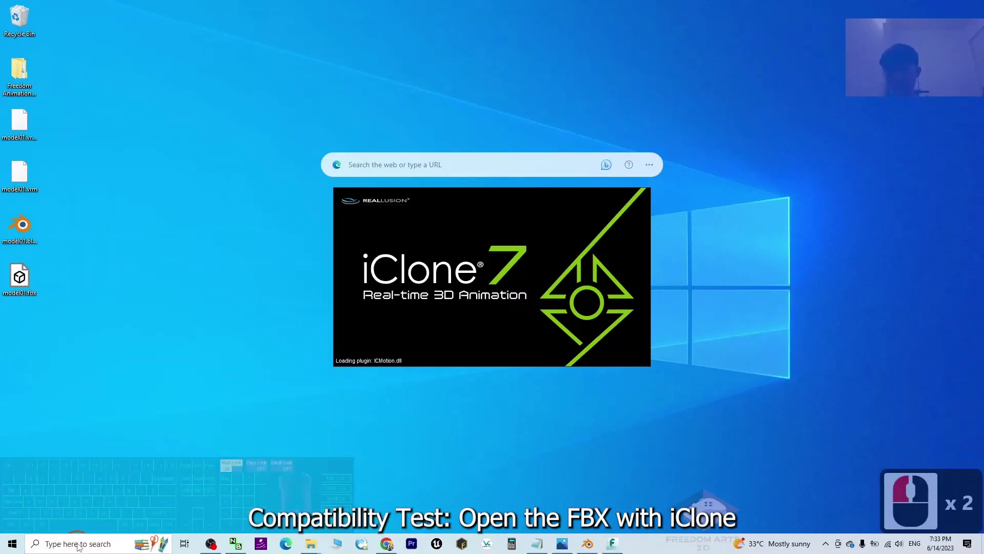
{"action": "left_click", "coordinate": [76, 543]}
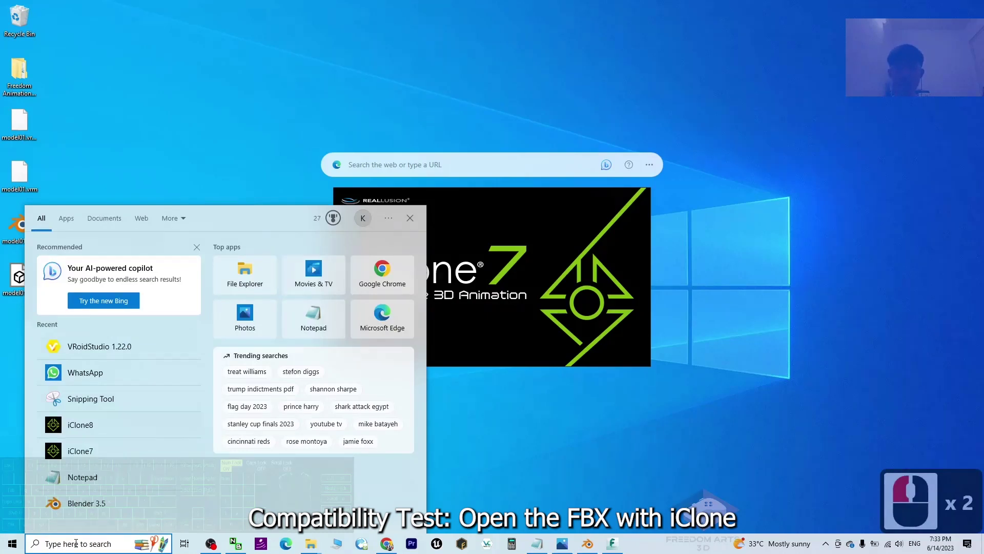
{"action": "left_click", "coordinate": [523, 453]}
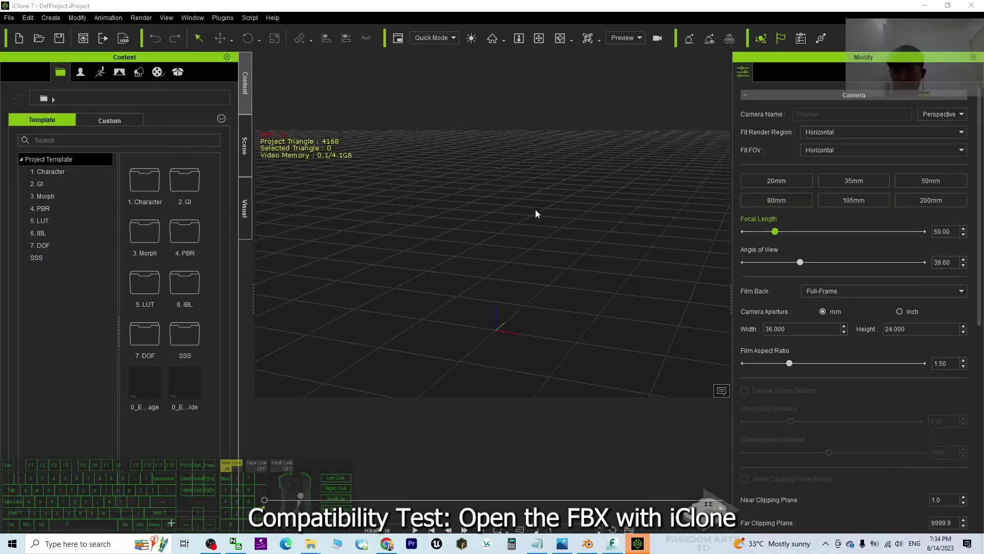
Step: Dismiss the sign-up prompt and drag model01.fbx from the desktop into the iClone viewport
{"action": "left_click", "coordinate": [518, 344]}
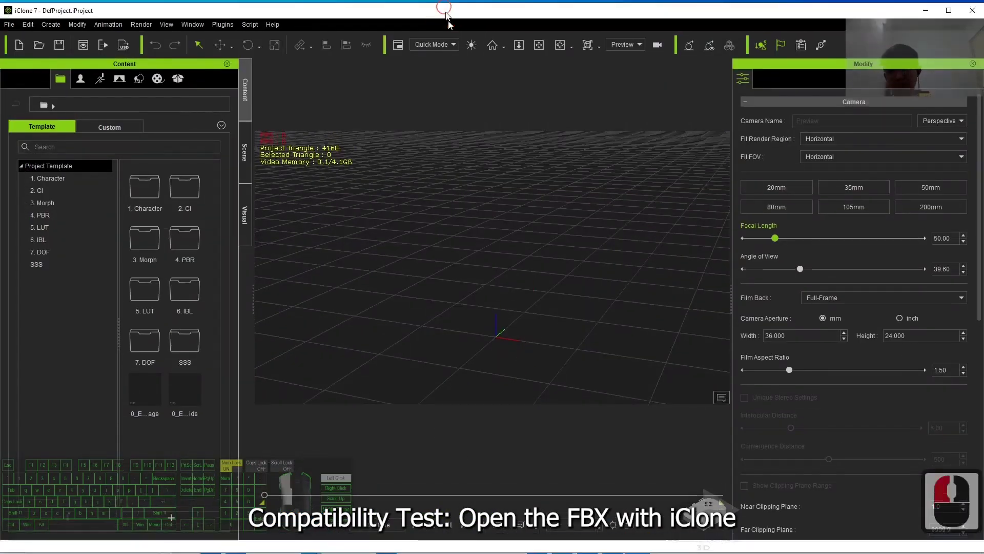
{"action": "left_click_drag", "start_coordinate": [439, 10], "coordinate": [473, 34]}
{"action": "left_click", "coordinate": [27, 278]}
{"action": "left_click_drag", "start_coordinate": [43, 285], "coordinate": [578, 360]}
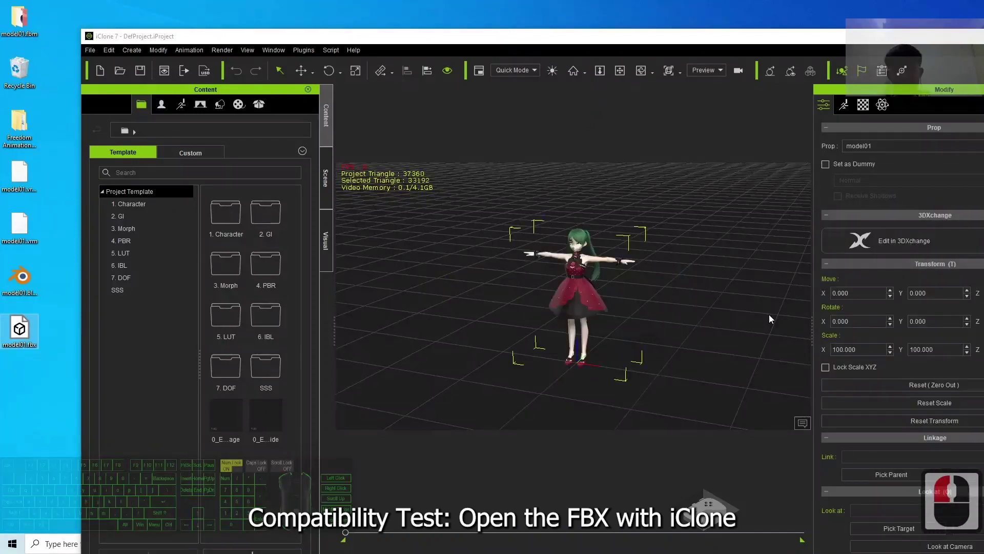
{"action": "scroll", "coordinate": [649, 246], "scroll_direction": "up", "scroll_amount": 5}
{"action": "scroll", "coordinate": [648, 246], "scroll_direction": "up", "scroll_amount": 1}
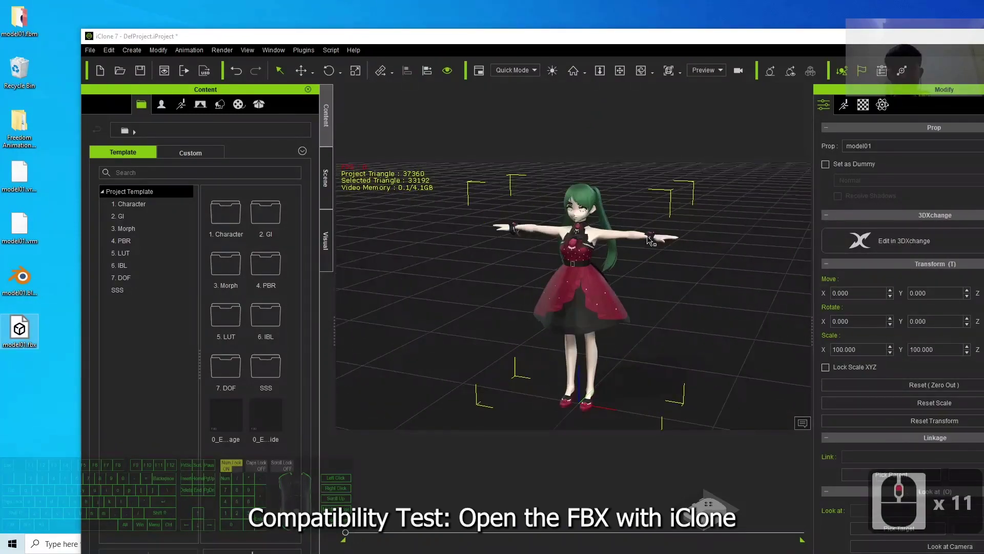
{"action": "scroll", "coordinate": [648, 247], "scroll_direction": "up", "scroll_amount": 5}
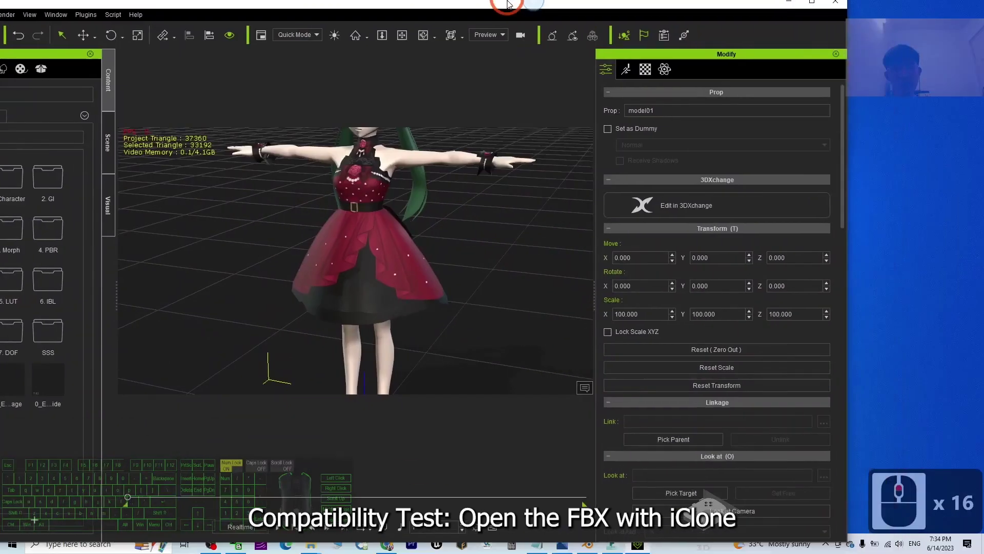
{"action": "scroll", "coordinate": [555, 252], "scroll_direction": "up", "scroll_amount": 2}
{"action": "scroll", "coordinate": [555, 254], "scroll_direction": "up", "scroll_amount": 4}
Step: Load a base colour texture for the EyeIris material from the Material List
{"action": "middle_click_drag", "start_coordinate": [556, 253], "coordinate": [549, 231]}
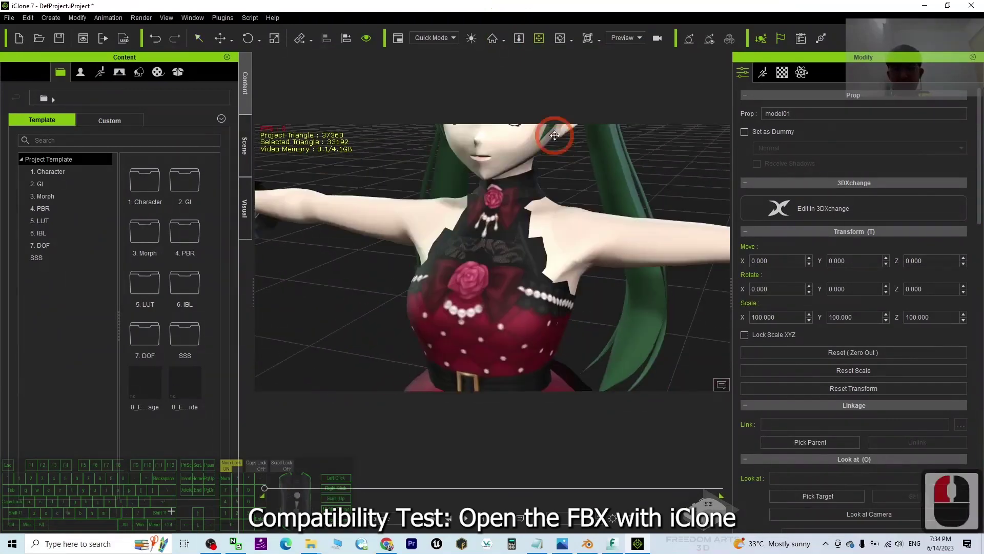
{"action": "left_click", "coordinate": [782, 73]}
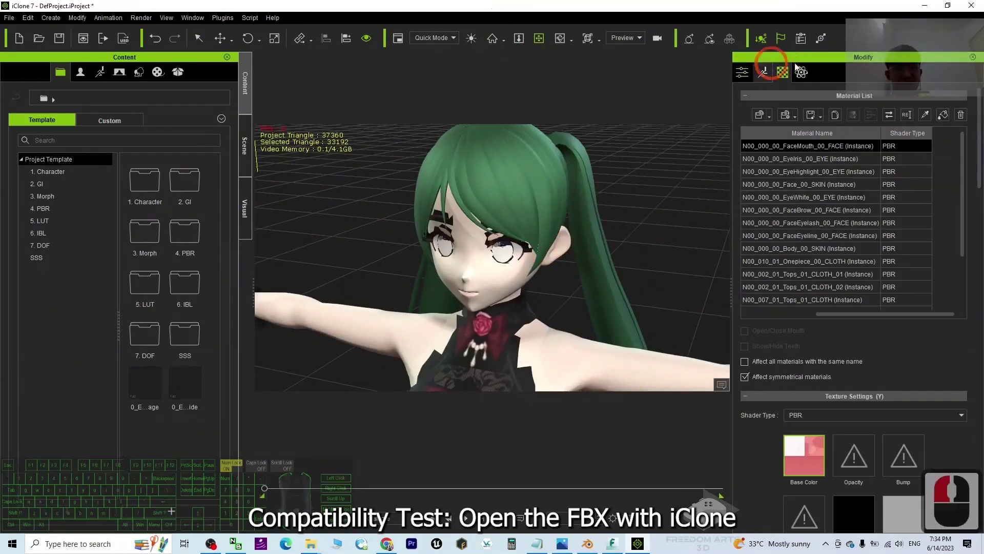
{"action": "left_click", "coordinate": [824, 209]}
{"action": "left_click", "coordinate": [808, 159]}
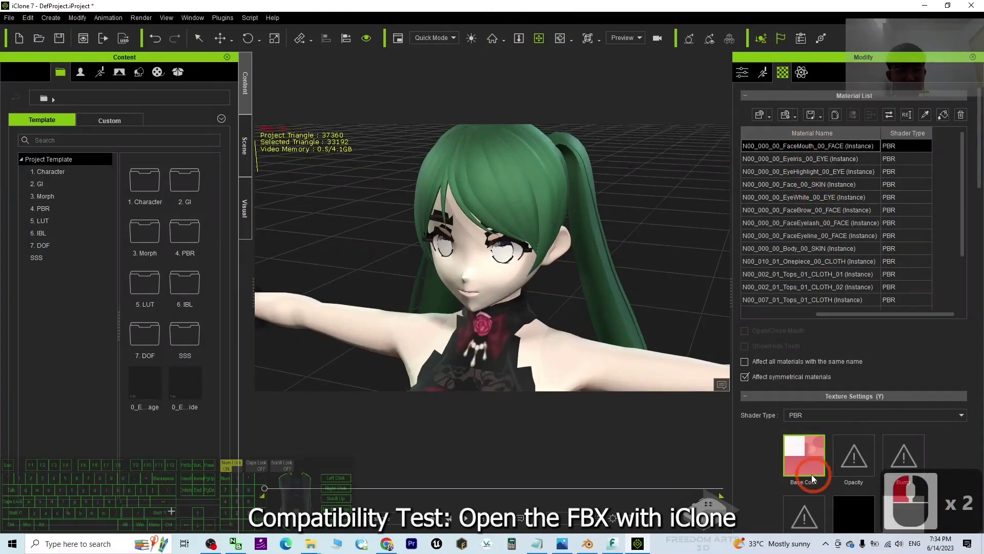
{"action": "right_click", "coordinate": [800, 460]}
{"action": "left_click", "coordinate": [819, 429]}
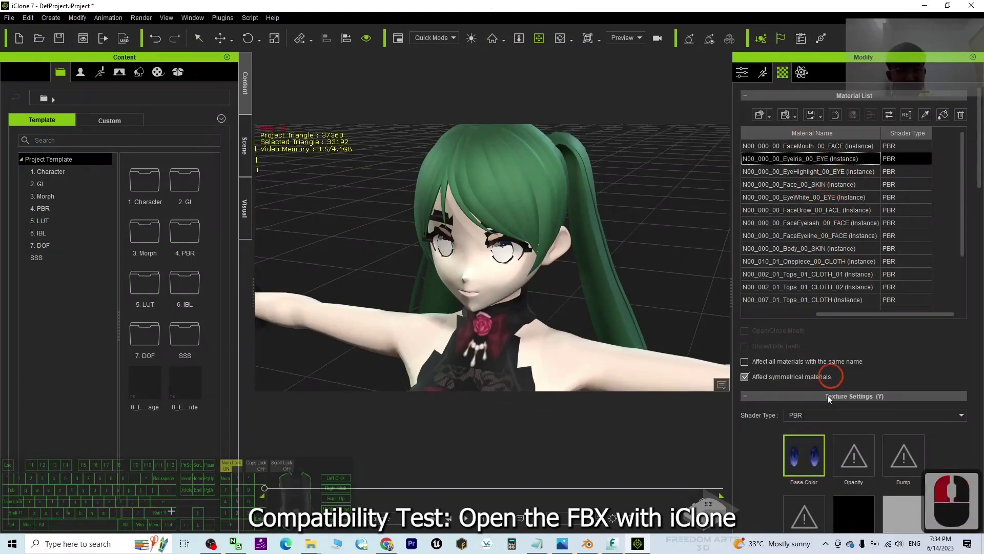
{"action": "right_click", "coordinate": [803, 460]}
{"action": "left_click", "coordinate": [843, 424]}
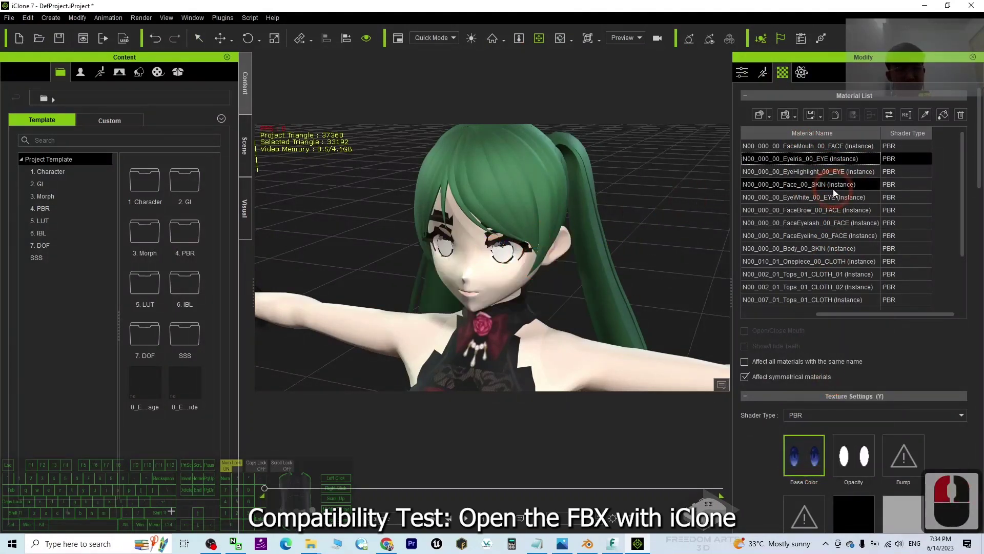
Step: Load a base colour texture for the EyeHighlight material
{"action": "left_click", "coordinate": [808, 170]}
{"action": "right_click", "coordinate": [800, 460]}
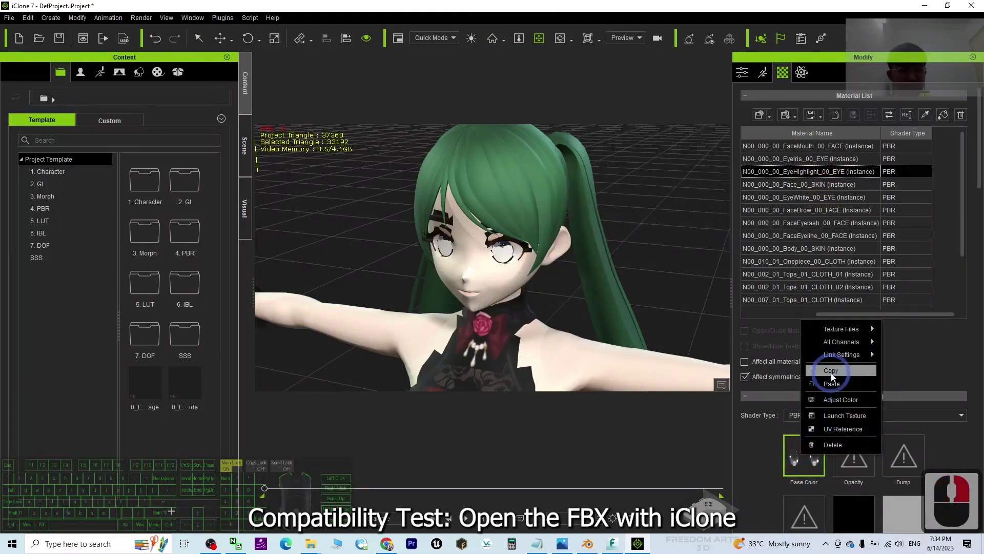
{"action": "left_click", "coordinate": [832, 384]}
{"action": "right_click", "coordinate": [807, 460]}
{"action": "left_click", "coordinate": [850, 382]}
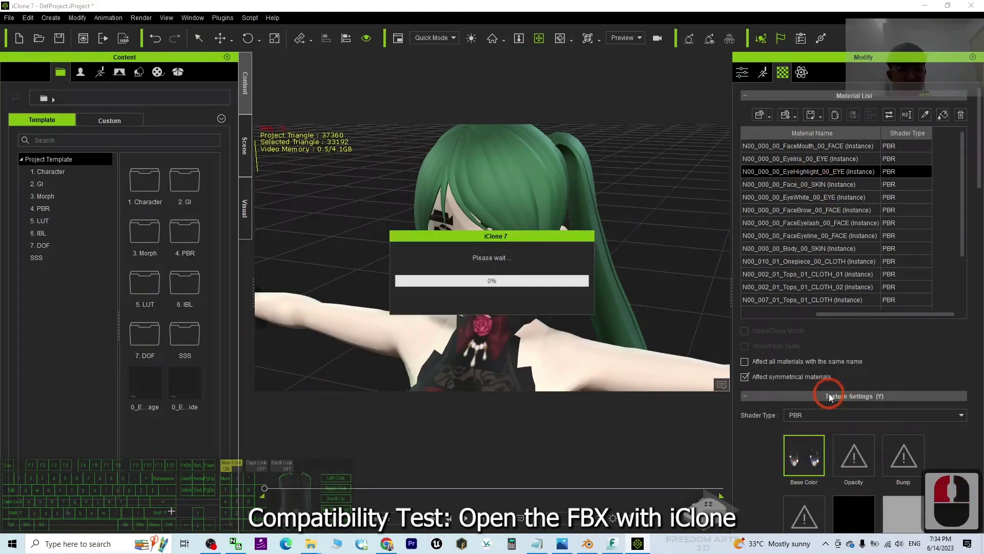
Step: Load the eyebrow texture into the FaceBrow material's base colour slot
{"action": "left_click", "coordinate": [800, 185]}
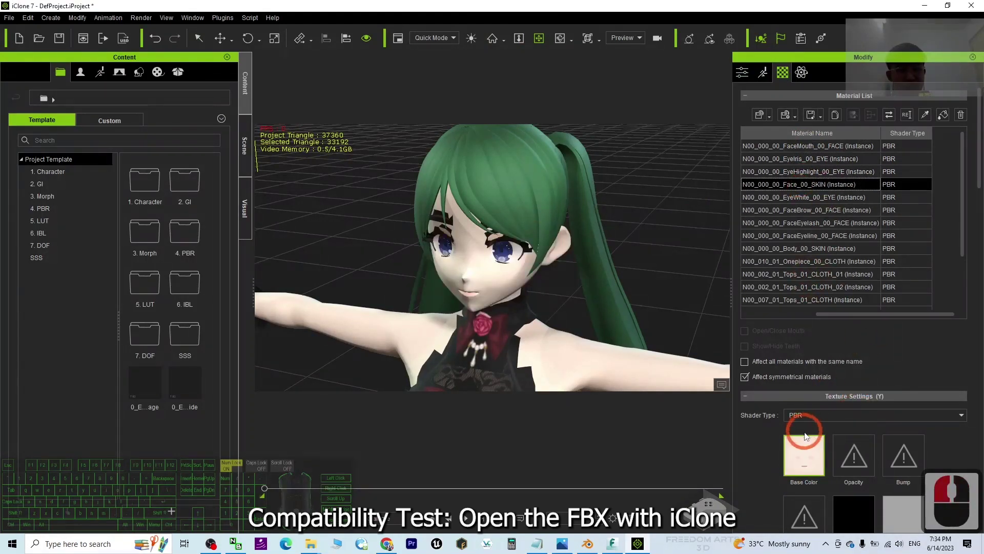
{"action": "left_click", "coordinate": [508, 249]}
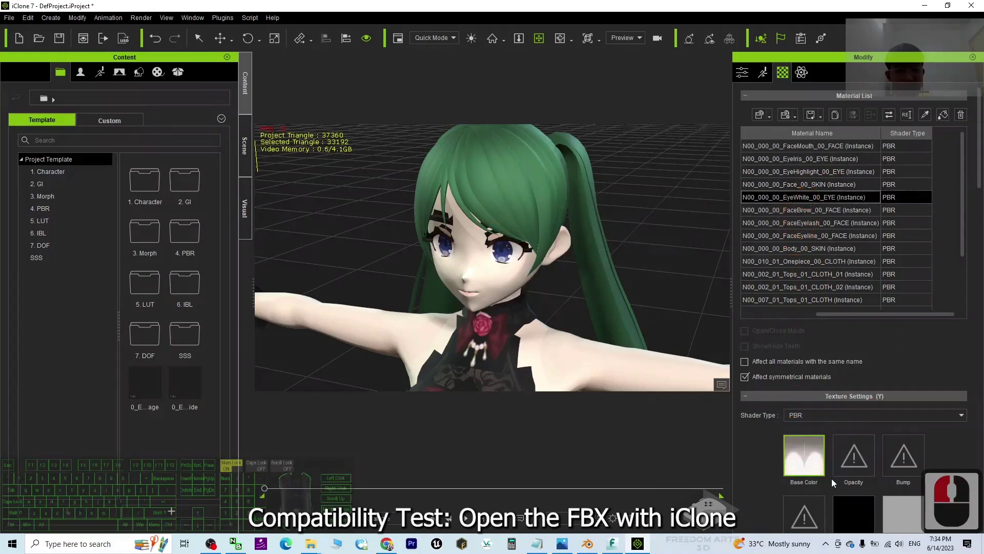
{"action": "scroll", "coordinate": [831, 478], "scroll_direction": "down", "scroll_amount": 1}
{"action": "key", "text": "Down"}
{"action": "right_click", "coordinate": [808, 416]}
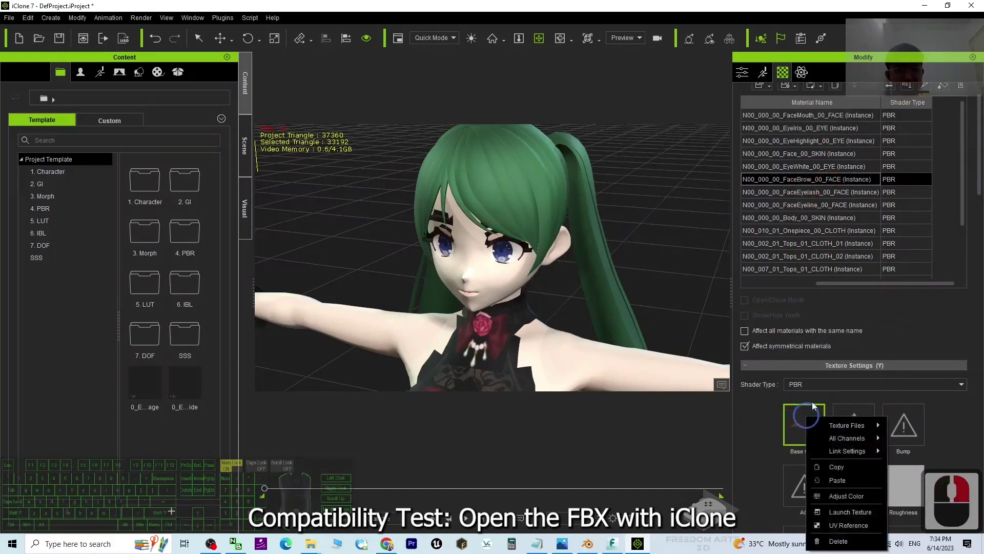
{"action": "right_click", "coordinate": [810, 416]}
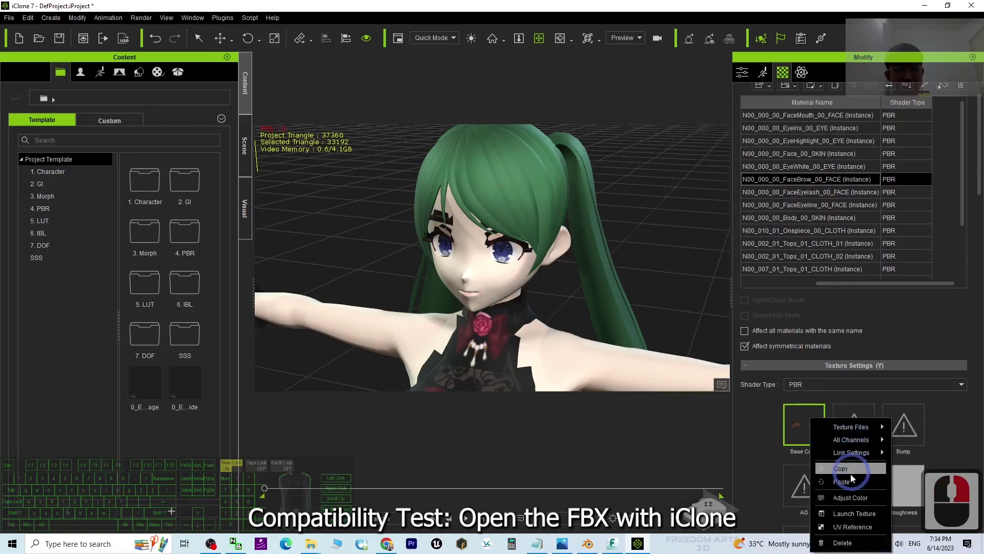
{"action": "left_click", "coordinate": [843, 543]}
Step: Give the FaceEyelash material base colour and opacity textures
{"action": "left_click", "coordinate": [807, 192]}
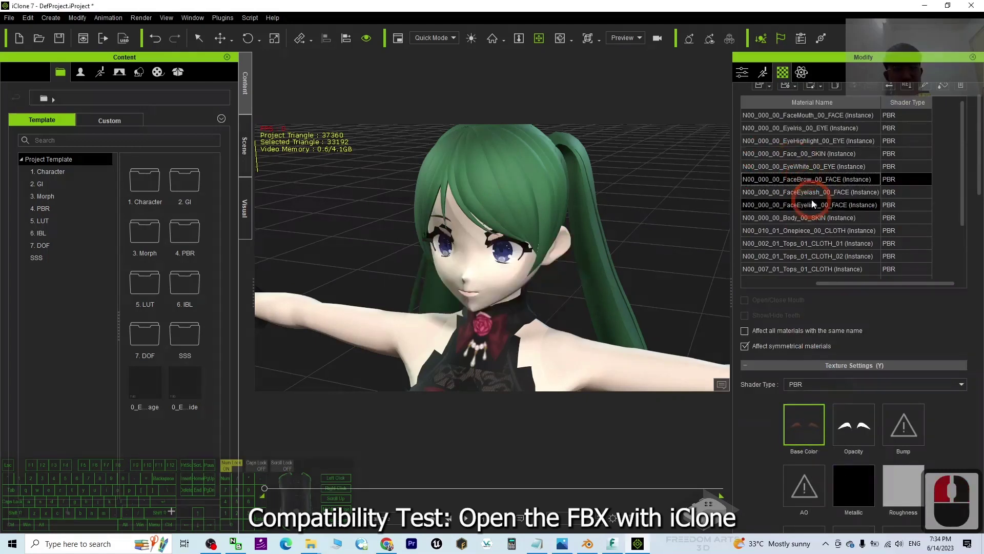
{"action": "right_click", "coordinate": [803, 427]}
{"action": "left_click", "coordinate": [796, 445]}
{"action": "right_click", "coordinate": [802, 431]}
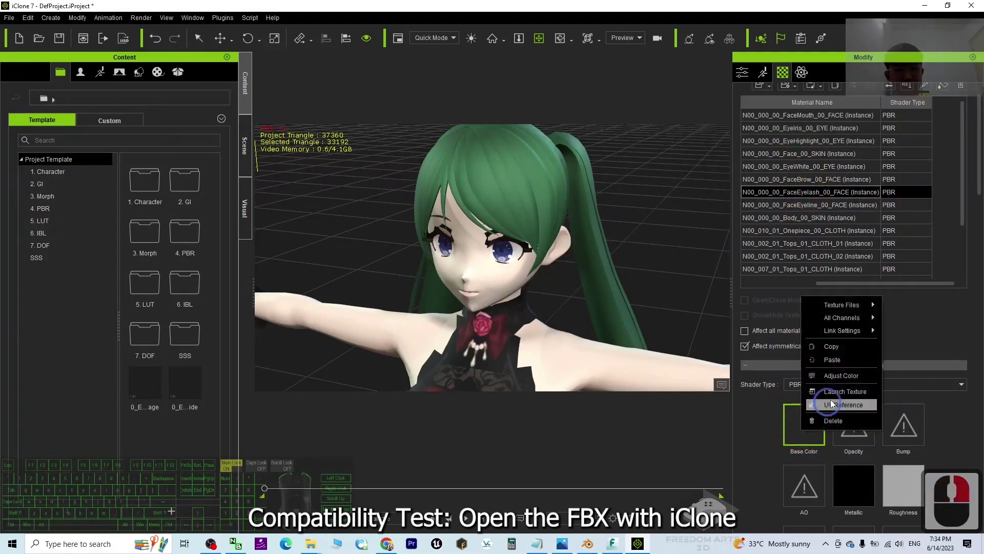
{"action": "left_click", "coordinate": [841, 364]}
Step: Paste the copied texture into the FaceEyeline material's base colour slot
{"action": "left_click", "coordinate": [808, 204]}
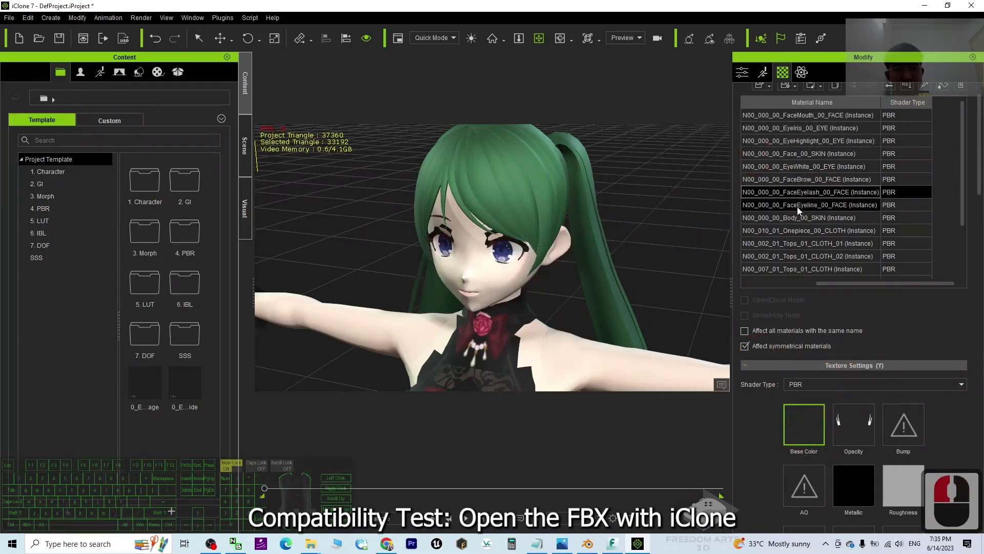
{"action": "right_click", "coordinate": [804, 417]}
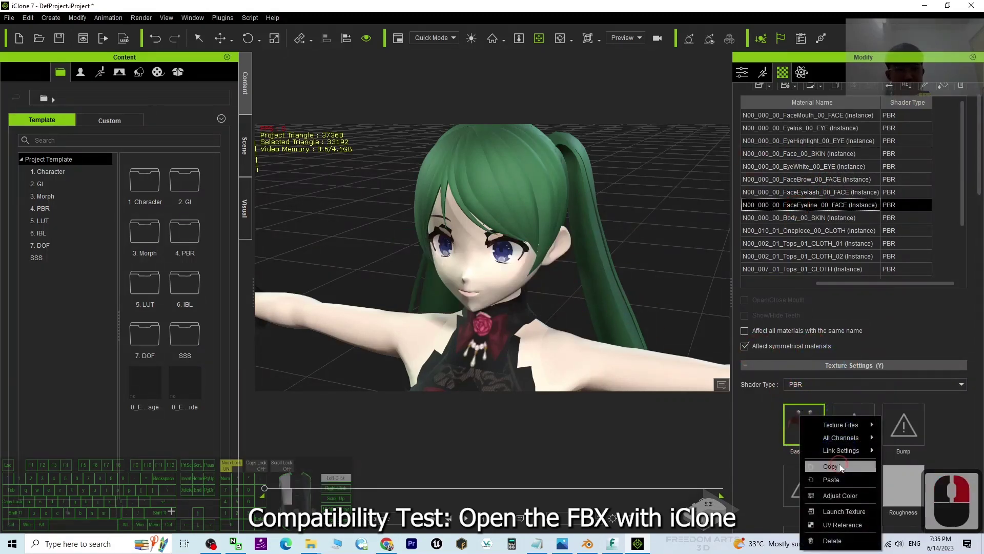
{"action": "right_click", "coordinate": [810, 416]}
{"action": "left_click", "coordinate": [843, 483]}
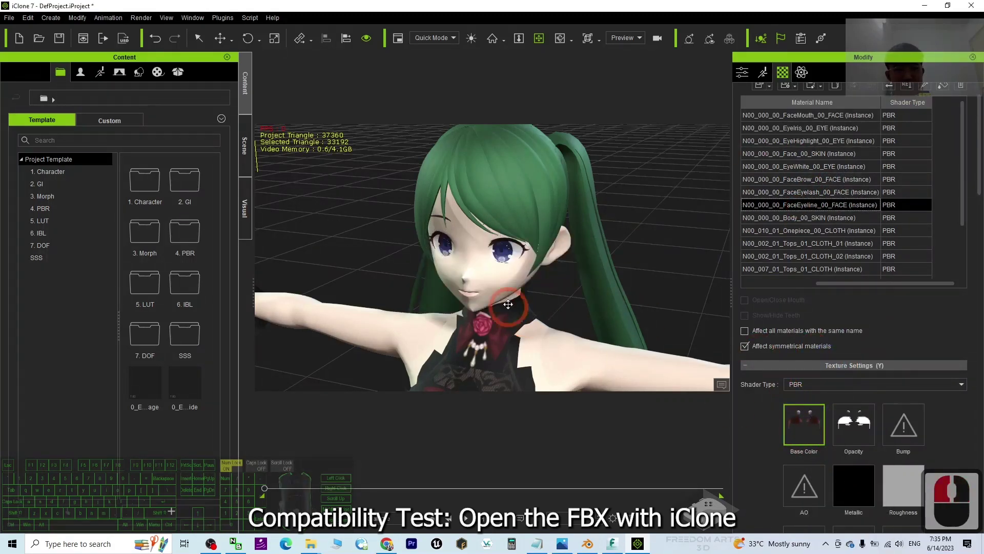
{"action": "scroll", "coordinate": [473, 304], "scroll_direction": "down", "scroll_amount": 5}
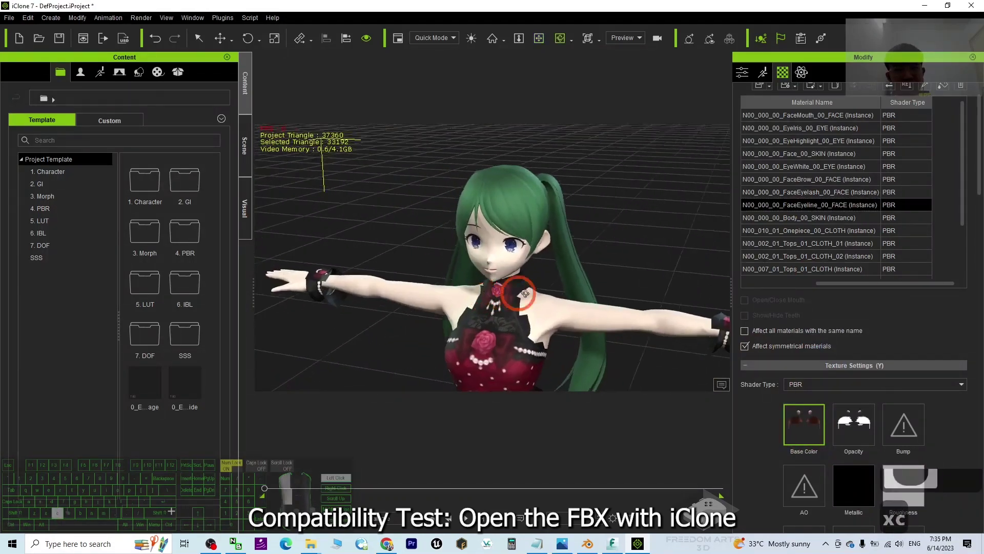
{"action": "scroll", "coordinate": [472, 305], "scroll_direction": "up", "scroll_amount": 3}
{"action": "scroll", "coordinate": [836, 198], "scroll_direction": "up", "scroll_amount": 2}
{"action": "scroll", "coordinate": [837, 199], "scroll_direction": "down", "scroll_amount": 10}
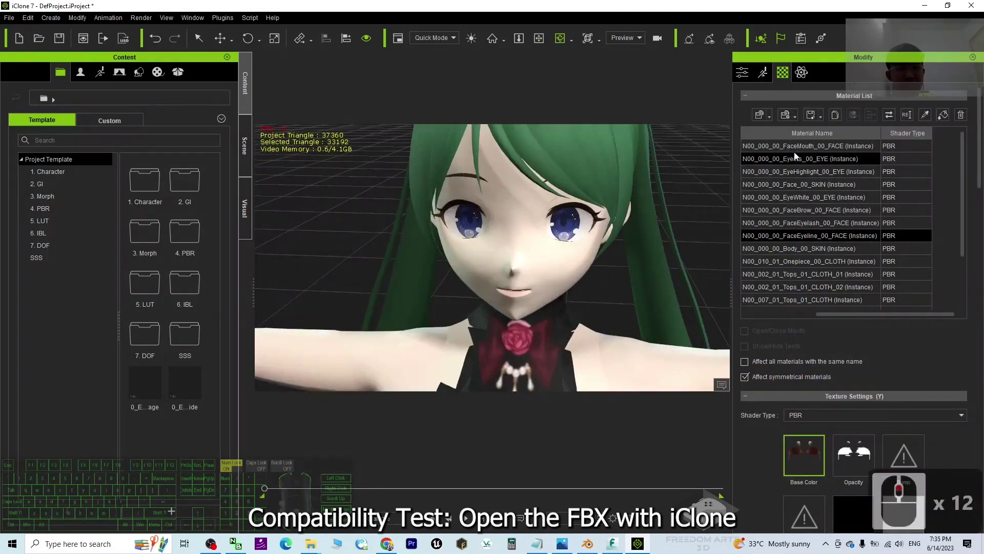
Step: Set the Hair_00_HAIR material's Self Illumination slider to 100 in Material Settings
{"action": "left_click", "coordinate": [816, 257]}
{"action": "scroll", "coordinate": [816, 216], "scroll_direction": "down", "scroll_amount": 5}
{"action": "left_click", "coordinate": [816, 213], "text": "shift"}
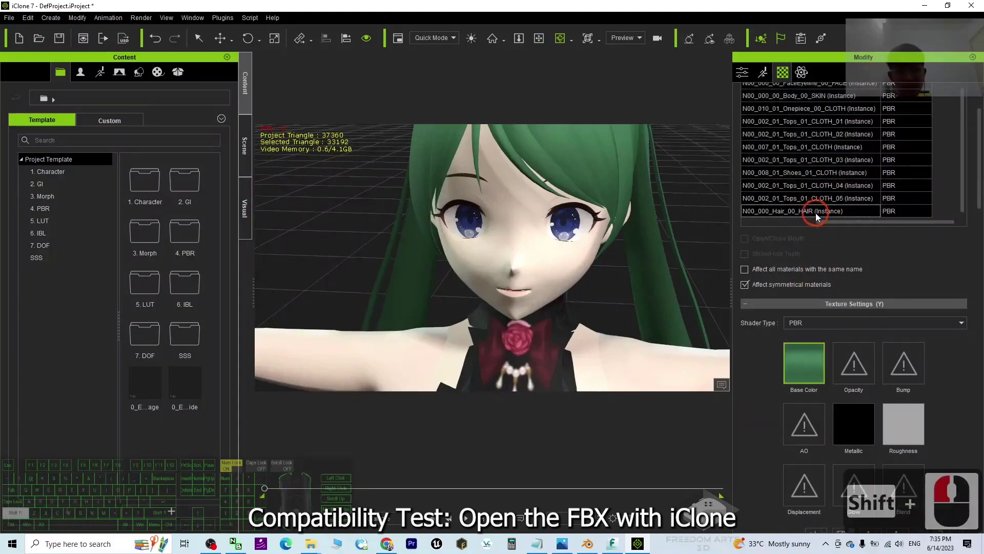
{"action": "scroll", "coordinate": [922, 362], "scroll_direction": "down", "scroll_amount": 6}
{"action": "scroll", "coordinate": [927, 372], "scroll_direction": "down", "scroll_amount": 6}
{"action": "scroll", "coordinate": [820, 379], "scroll_direction": "down", "scroll_amount": 1}
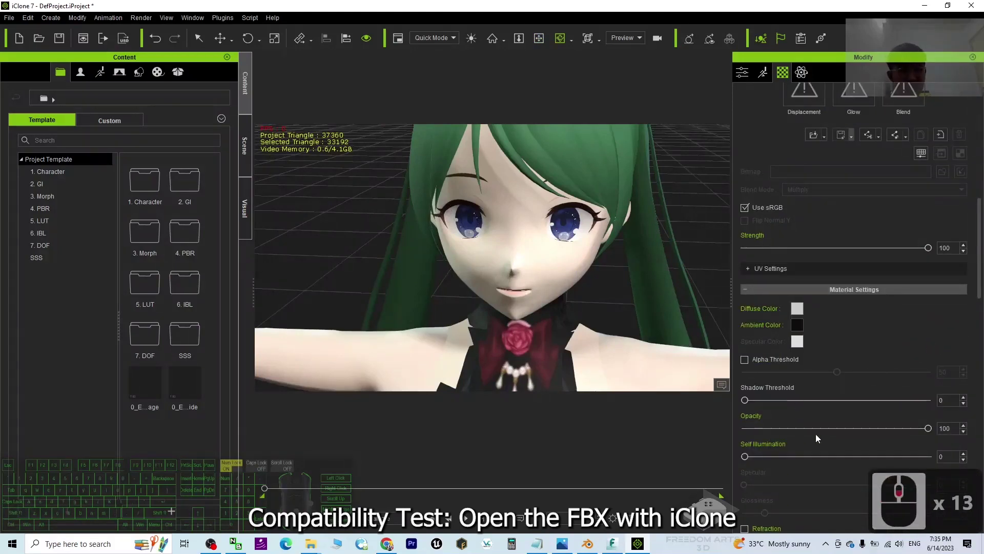
{"action": "scroll", "coordinate": [839, 381], "scroll_direction": "down", "scroll_amount": 3}
{"action": "scroll", "coordinate": [843, 372], "scroll_direction": "down", "scroll_amount": 3}
{"action": "scroll", "coordinate": [776, 355], "scroll_direction": "up", "scroll_amount": 5}
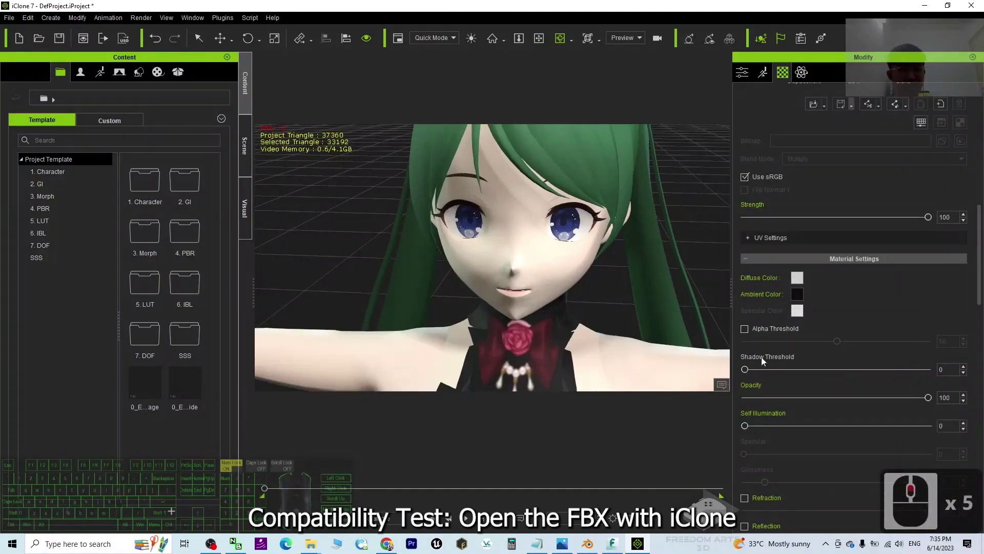
{"action": "left_click_drag", "start_coordinate": [746, 426], "coordinate": [978, 422]}
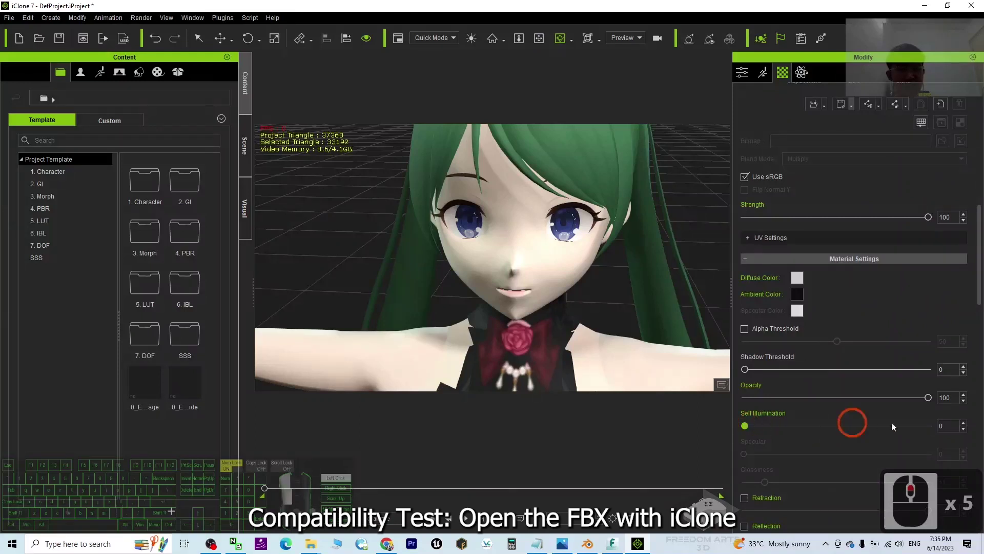
{"action": "left_click_drag", "start_coordinate": [745, 426], "coordinate": [748, 426]}
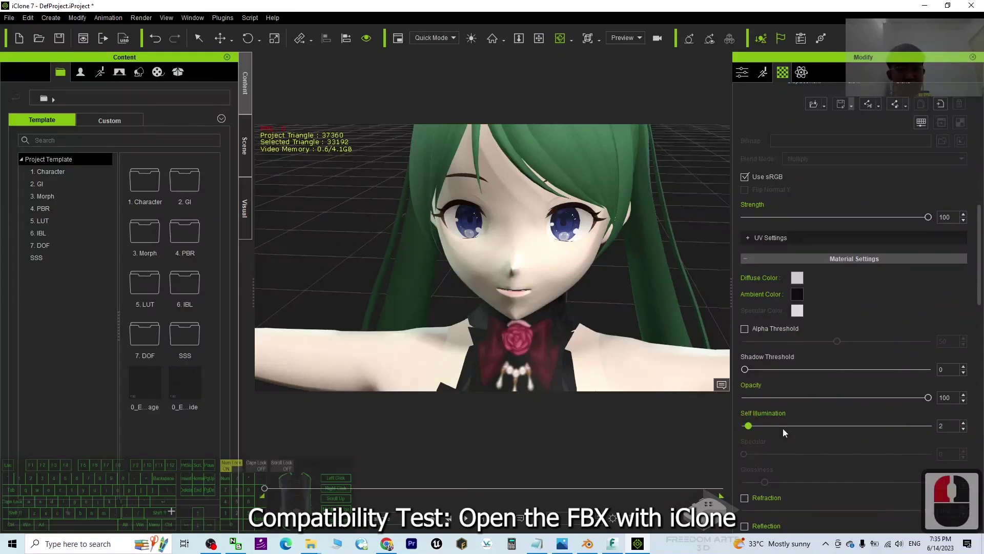
{"action": "scroll", "coordinate": [602, 279], "scroll_direction": "down", "scroll_amount": 7}
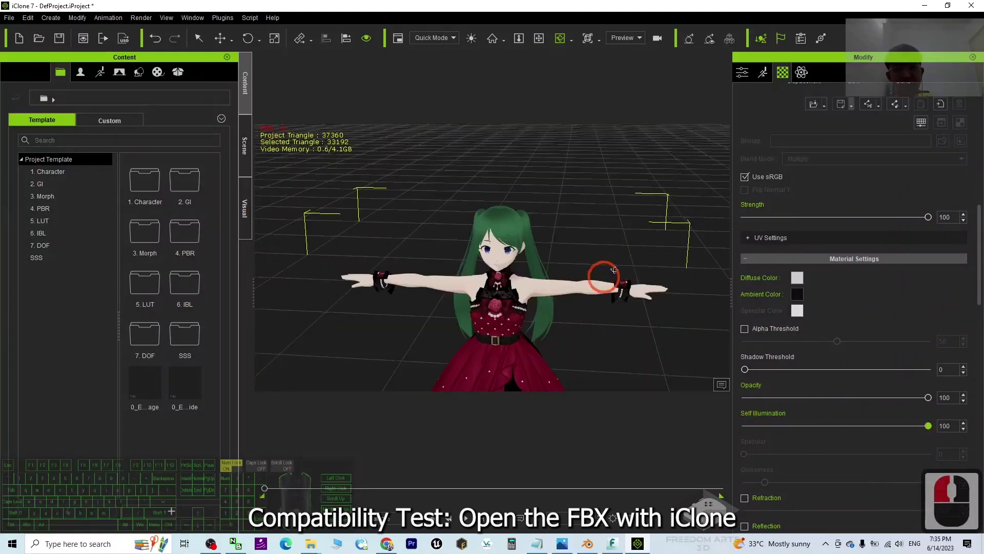
{"action": "scroll", "coordinate": [601, 266], "scroll_direction": "up", "scroll_amount": 6}
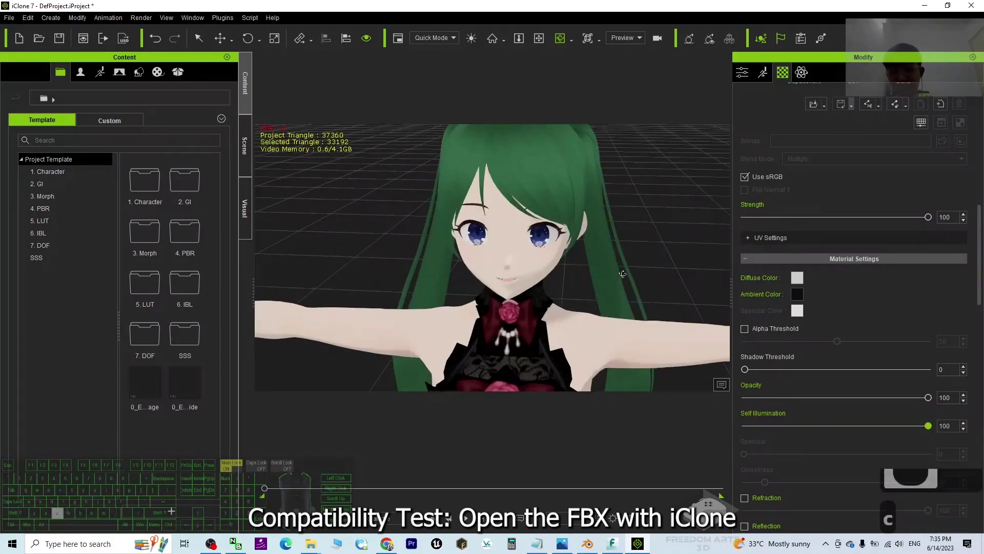
{"action": "mouse_move", "coordinate": [608, 276]}
{"action": "right_mouse_down"}
{"action": "mouse_move", "coordinate": [394, 266]}
{"action": "mouse_move", "coordinate": [607, 269]}
{"action": "right_mouse_up"}
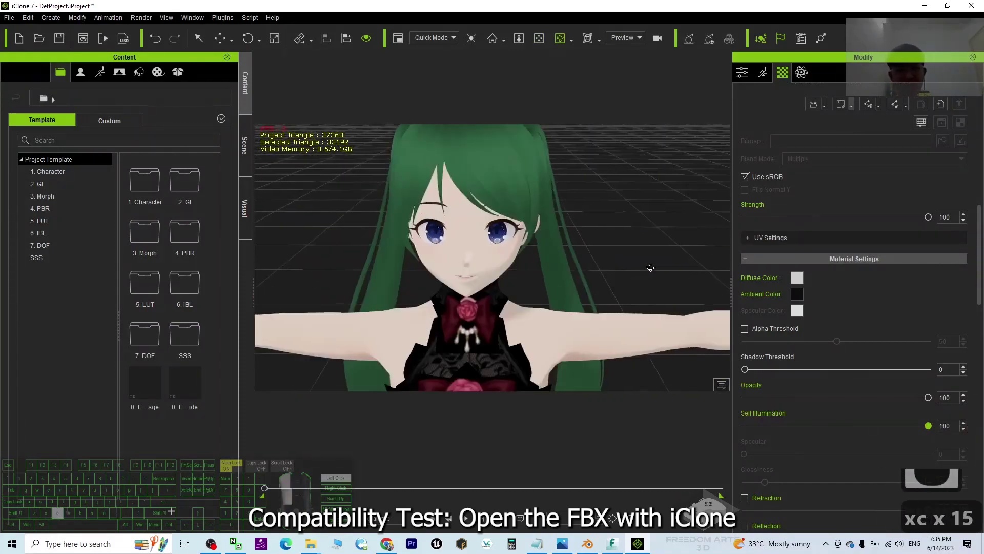
{"action": "scroll", "coordinate": [608, 270], "scroll_direction": "up", "scroll_amount": 3}
{"action": "left_click_drag", "start_coordinate": [644, 5], "coordinate": [822, 133]}
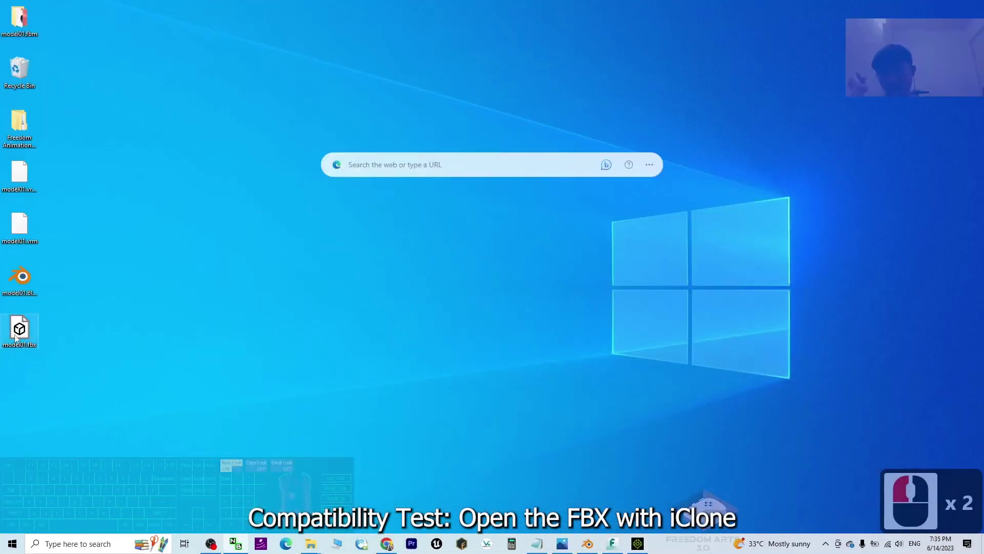
Step: Open the desktop's model01.fbx in FBX Review
{"action": "left_click", "coordinate": [24, 333]}
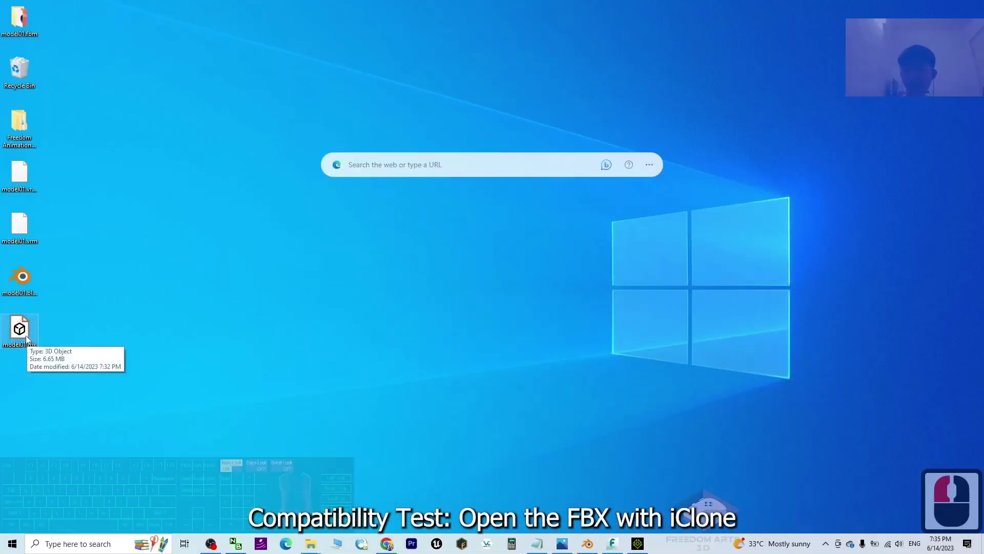
{"action": "double_click", "coordinate": [26, 331]}
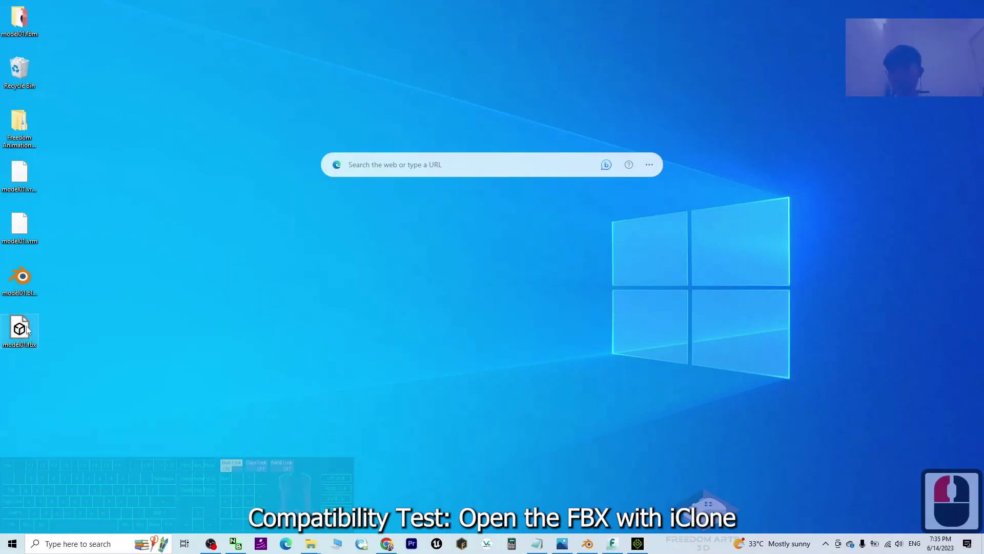
{"action": "left_click", "coordinate": [134, 330]}
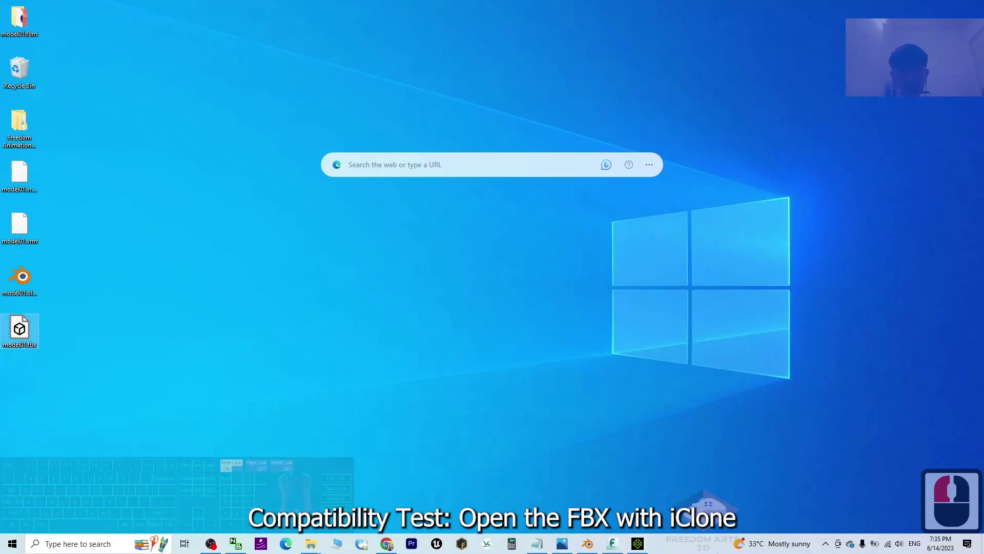
{"action": "left_click", "coordinate": [613, 544]}
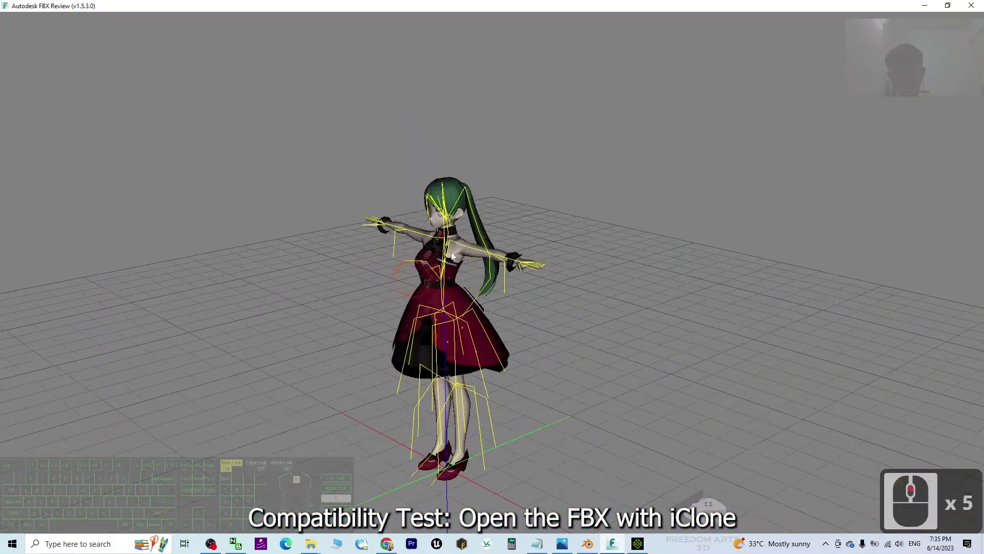
Step: Orbit around the textured avatar, minimize FBX Review, and bring up the cover image
{"action": "left_click_drag", "start_coordinate": [797, 224], "coordinate": [403, 168]}
{"action": "scroll", "coordinate": [288, 385], "scroll_direction": "down", "scroll_amount": 3}
{"action": "left_click_drag", "start_coordinate": [352, 398], "coordinate": [389, 402]}
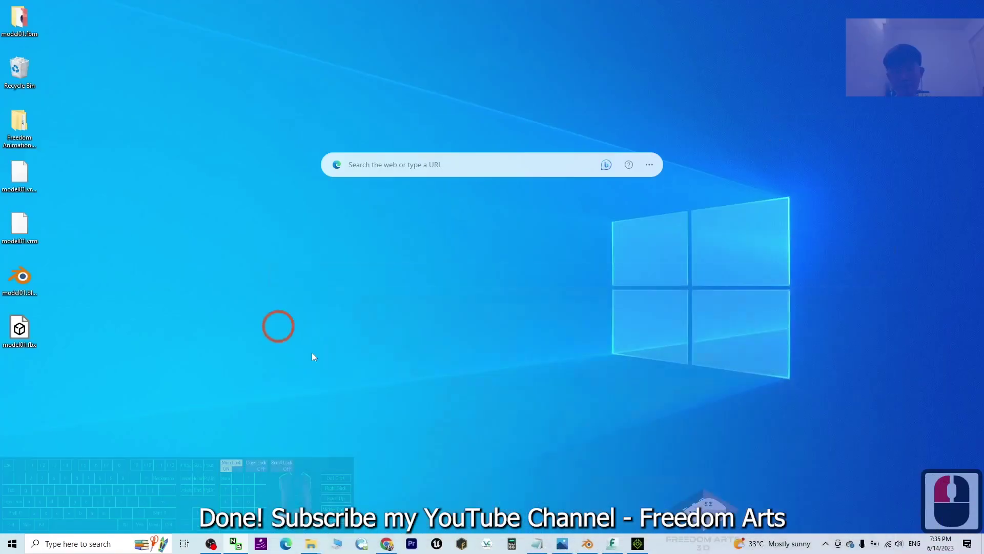
{"action": "left_click", "coordinate": [514, 543]}
{"action": "left_click", "coordinate": [588, 543]}
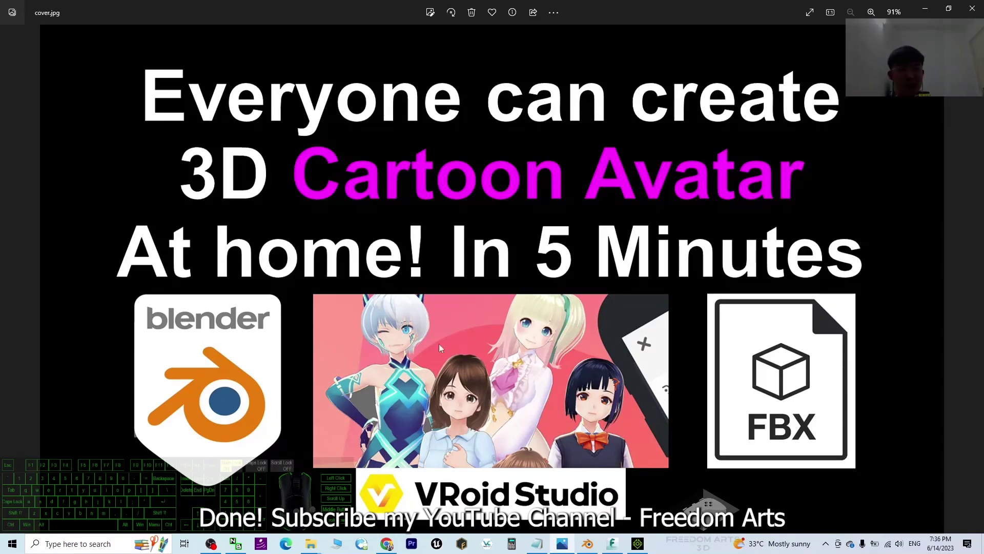
Step: Briefly check the Notepad download links and the OBS window, then return to the cover image
{"action": "left_click", "coordinate": [537, 543]}
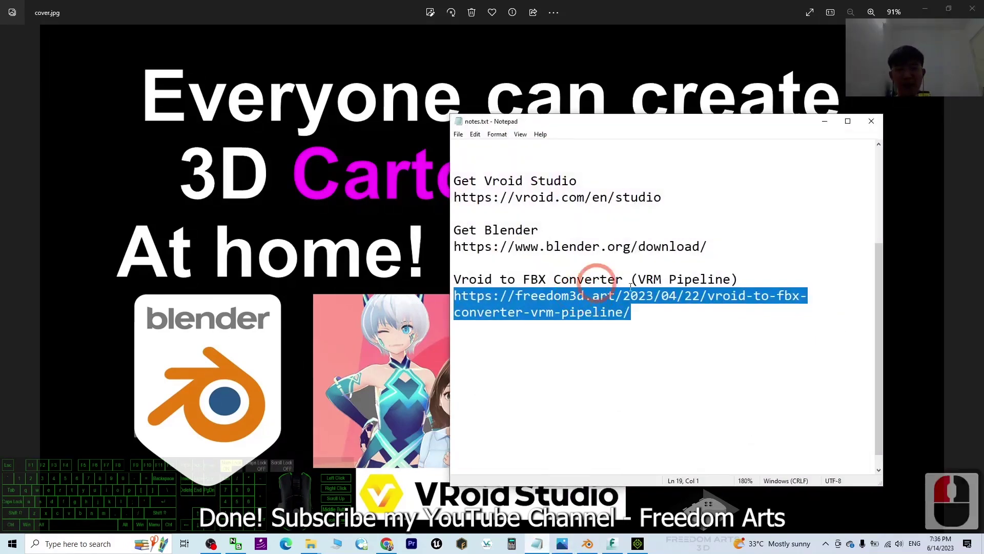
{"action": "left_click", "coordinate": [689, 343]}
{"action": "scroll", "coordinate": [683, 297], "scroll_direction": "up", "scroll_amount": 6}
{"action": "key", "text": "alt+Tab"}
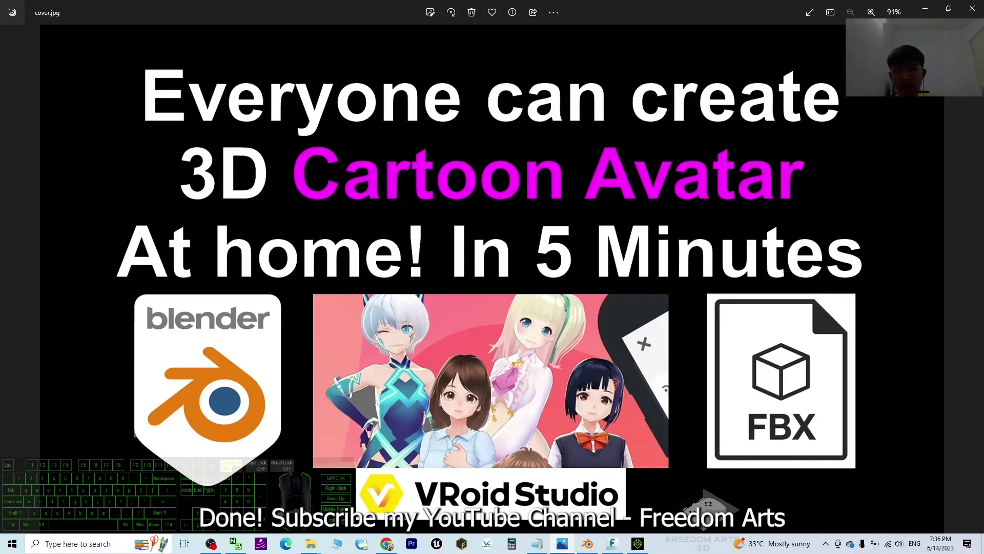
{"action": "left_click", "coordinate": [210, 545]}
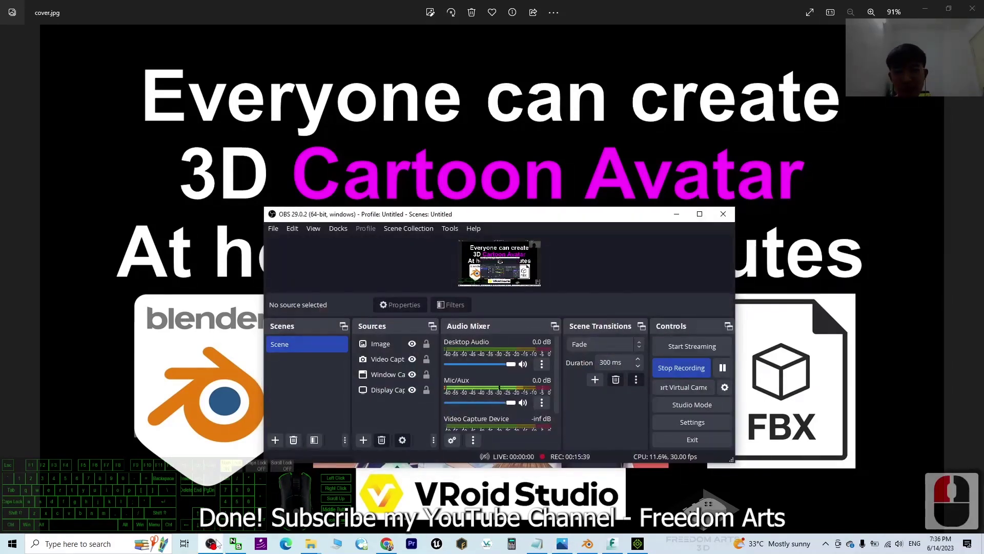
{"action": "left_click", "coordinate": [677, 214]}
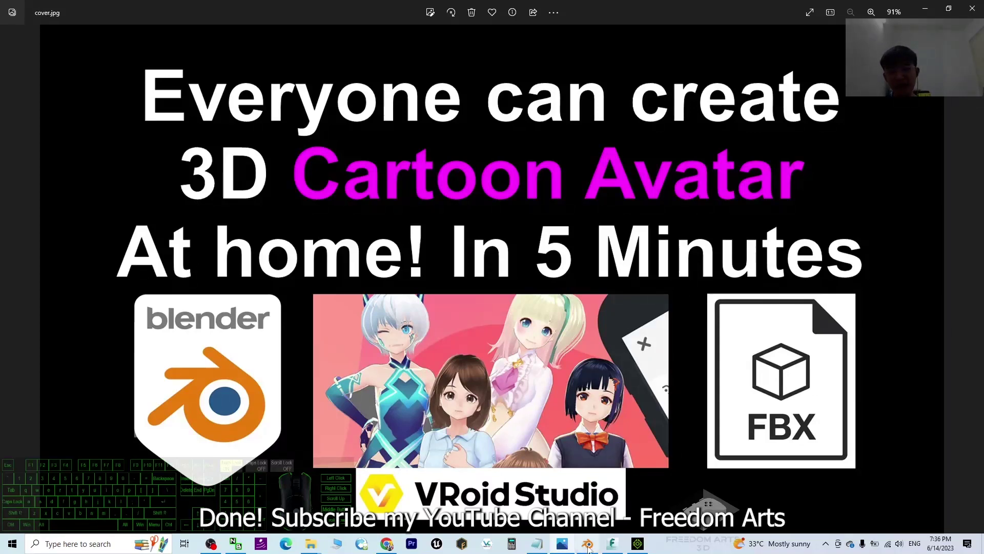
Step: Switch back to iClone and orbit close around the avatar's toon-lit face
{"action": "left_click", "coordinate": [589, 544]}
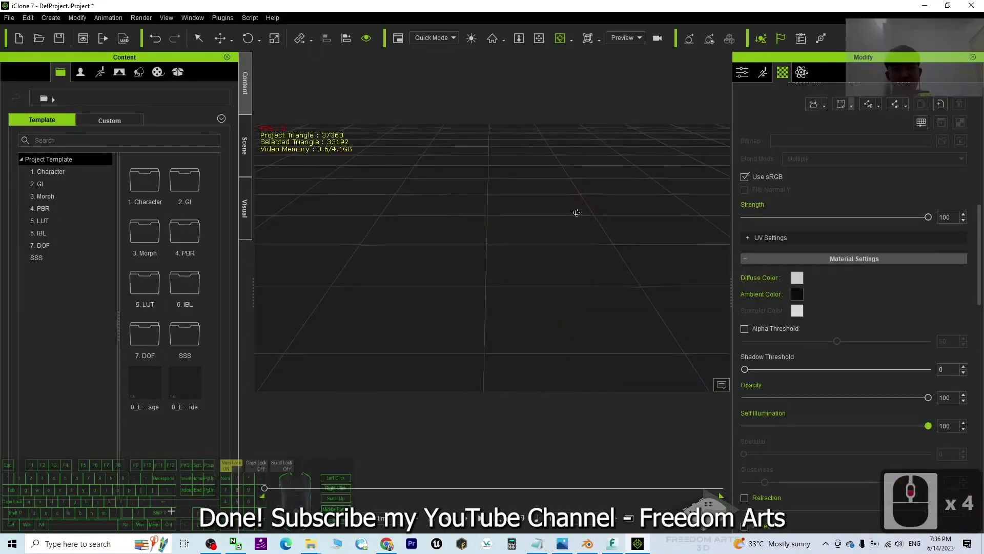
{"action": "scroll", "coordinate": [583, 229], "scroll_direction": "down", "scroll_amount": 3}
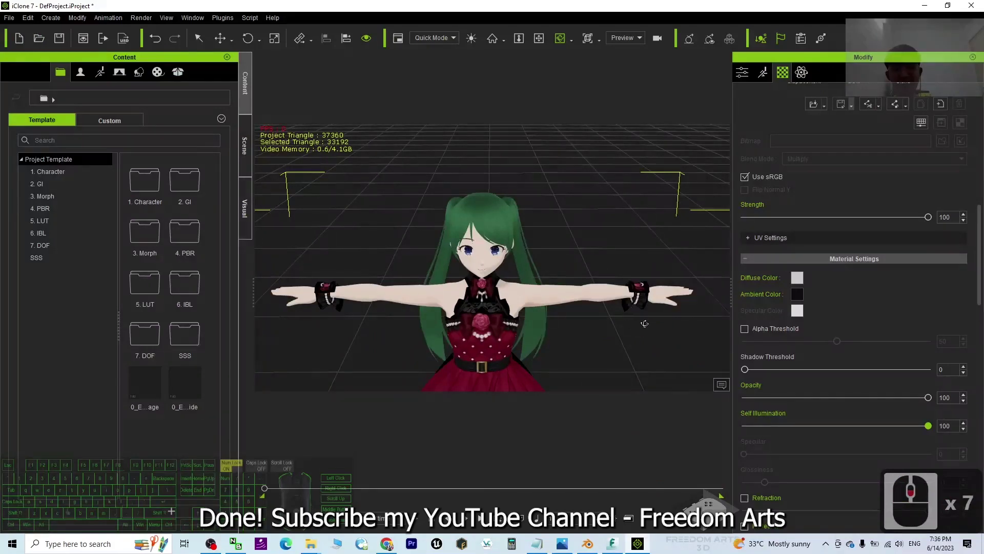
{"action": "right_click_drag", "start_coordinate": [645, 323], "coordinate": [567, 303]}
{"action": "scroll", "coordinate": [521, 279], "scroll_direction": "up", "scroll_amount": 4}
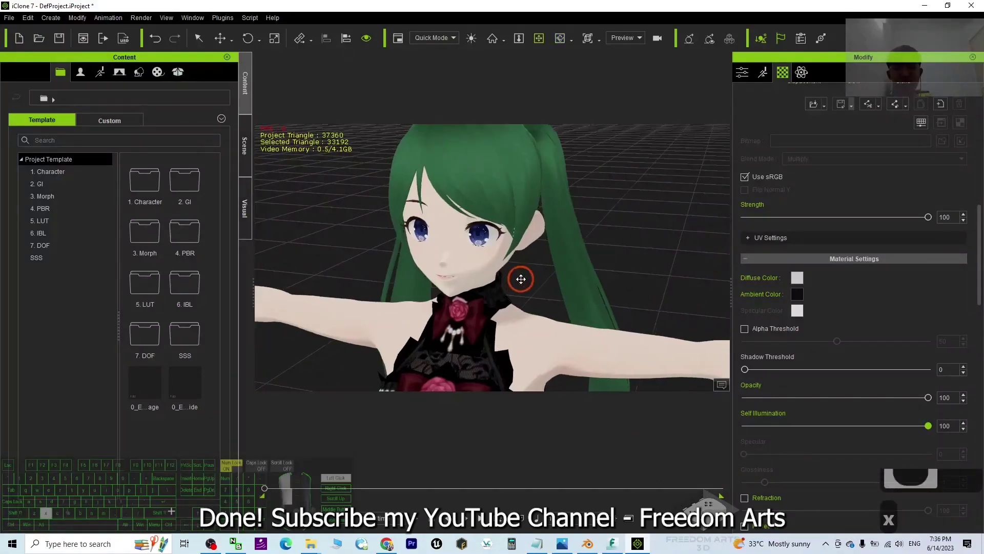
{"action": "right_click_drag", "start_coordinate": [521, 280], "coordinate": [578, 310]}
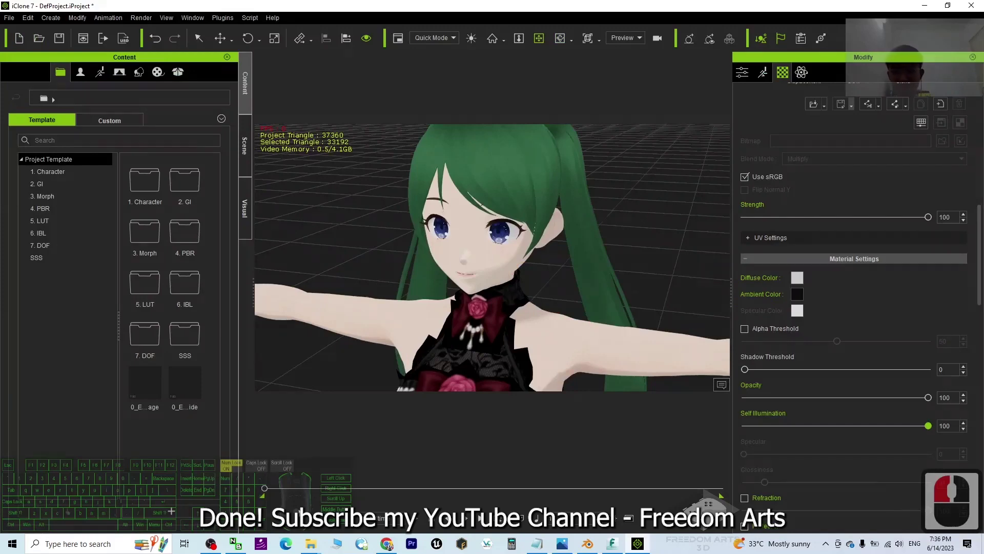